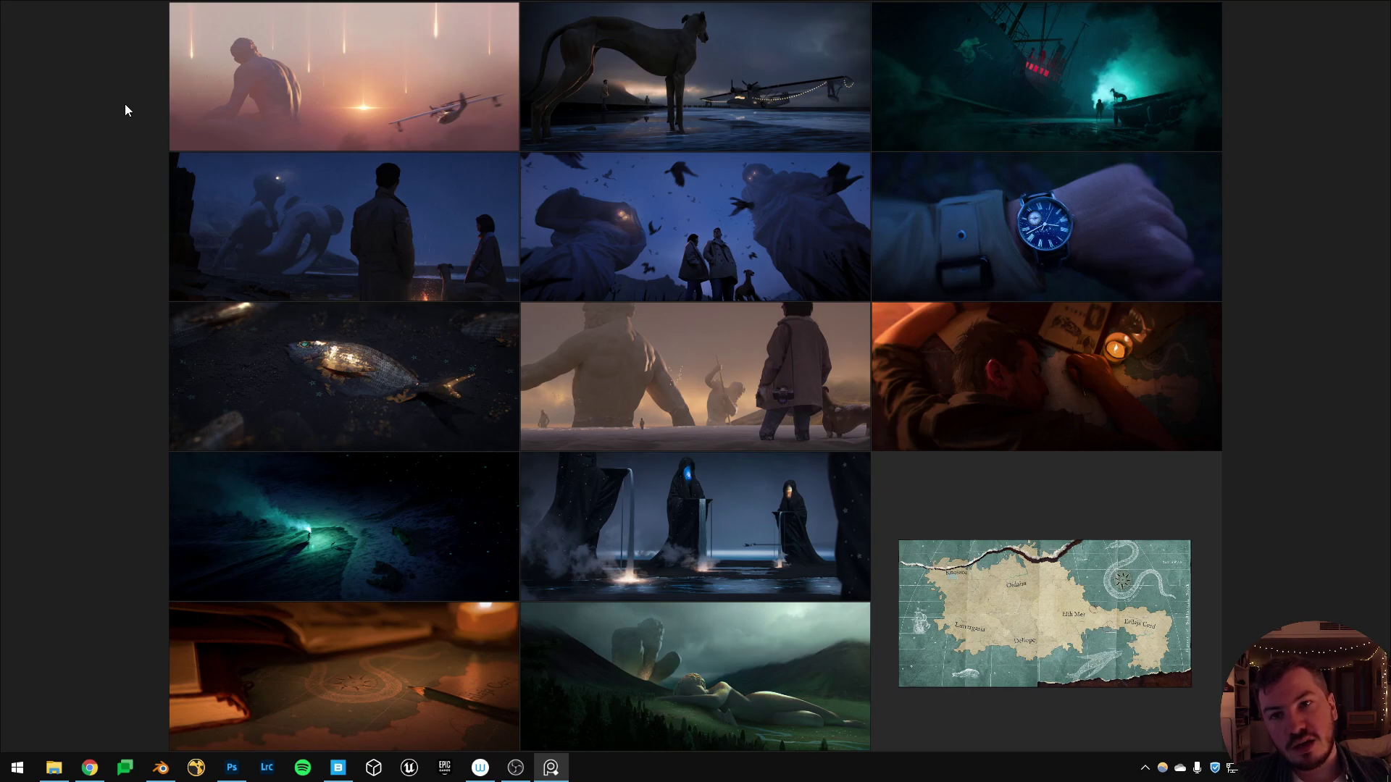
# Select the top nine reference images on the PureRef board, dropping the fourth row.
pyautogui.moveTo(125, 104); pyautogui.dragTo(1207, 381)
pyautogui.click(1259, 384)
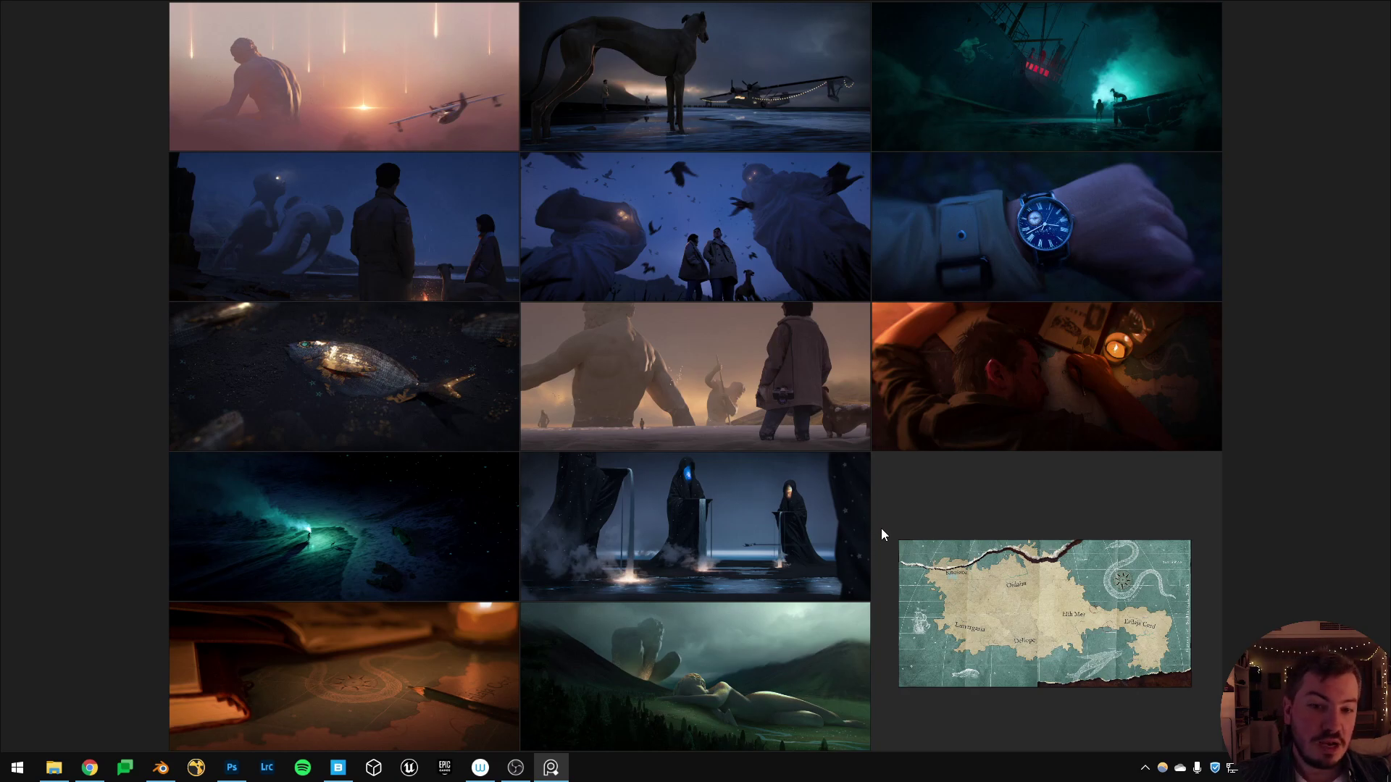
pyautogui.moveTo(890, 519); pyautogui.dragTo(120, 539)
pyautogui.click(120, 538)
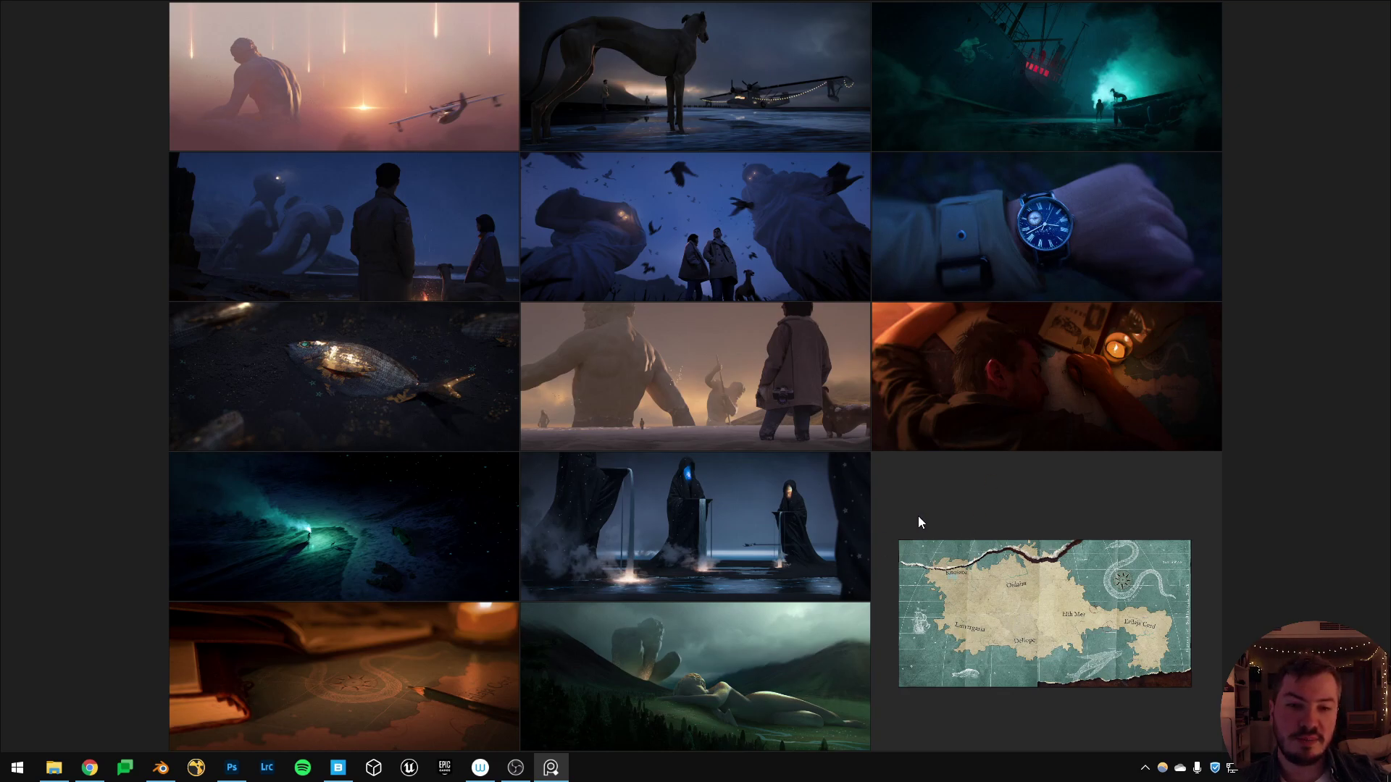
# Preview the candle-lit map and wristwatch shots full-view, then return to the whole board.
pyautogui.doubleClick(1049, 366)
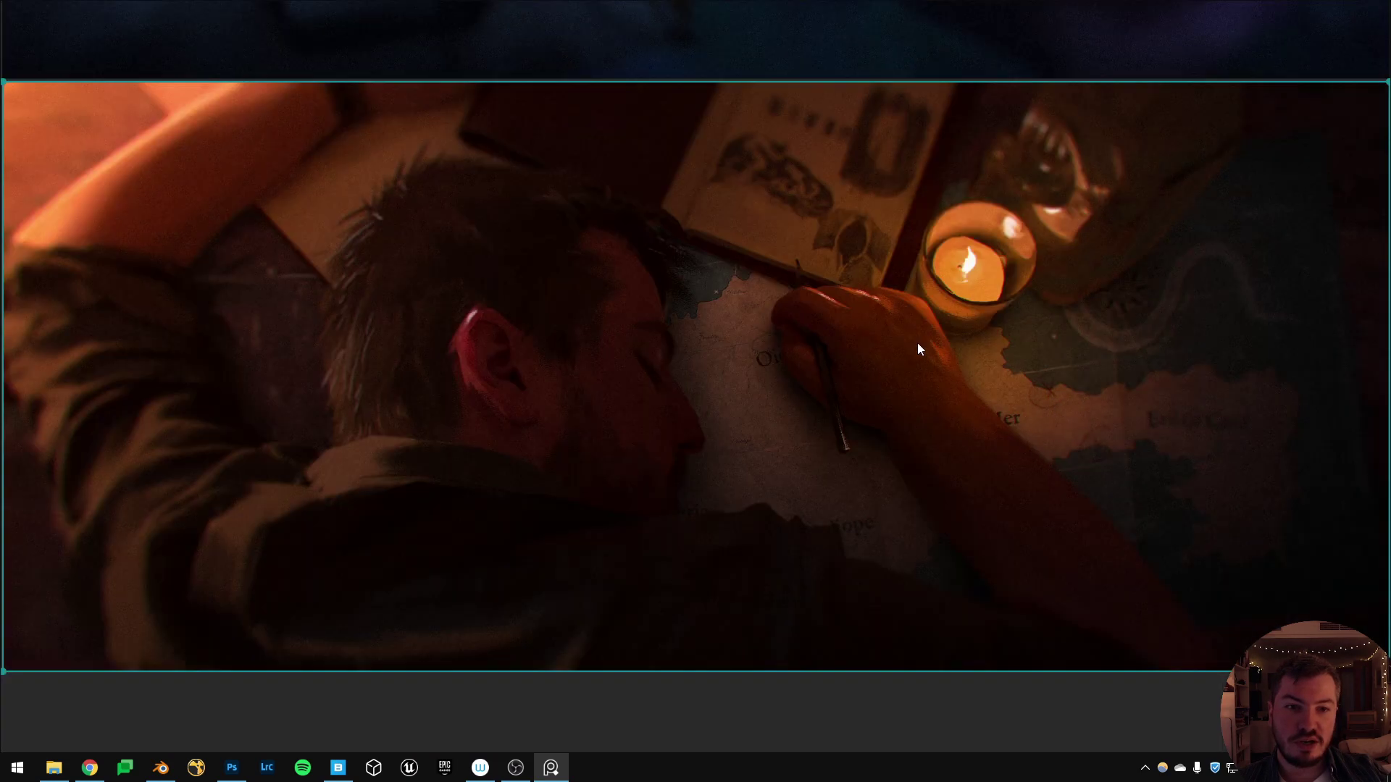
pyautogui.doubleClick(1179, 550)
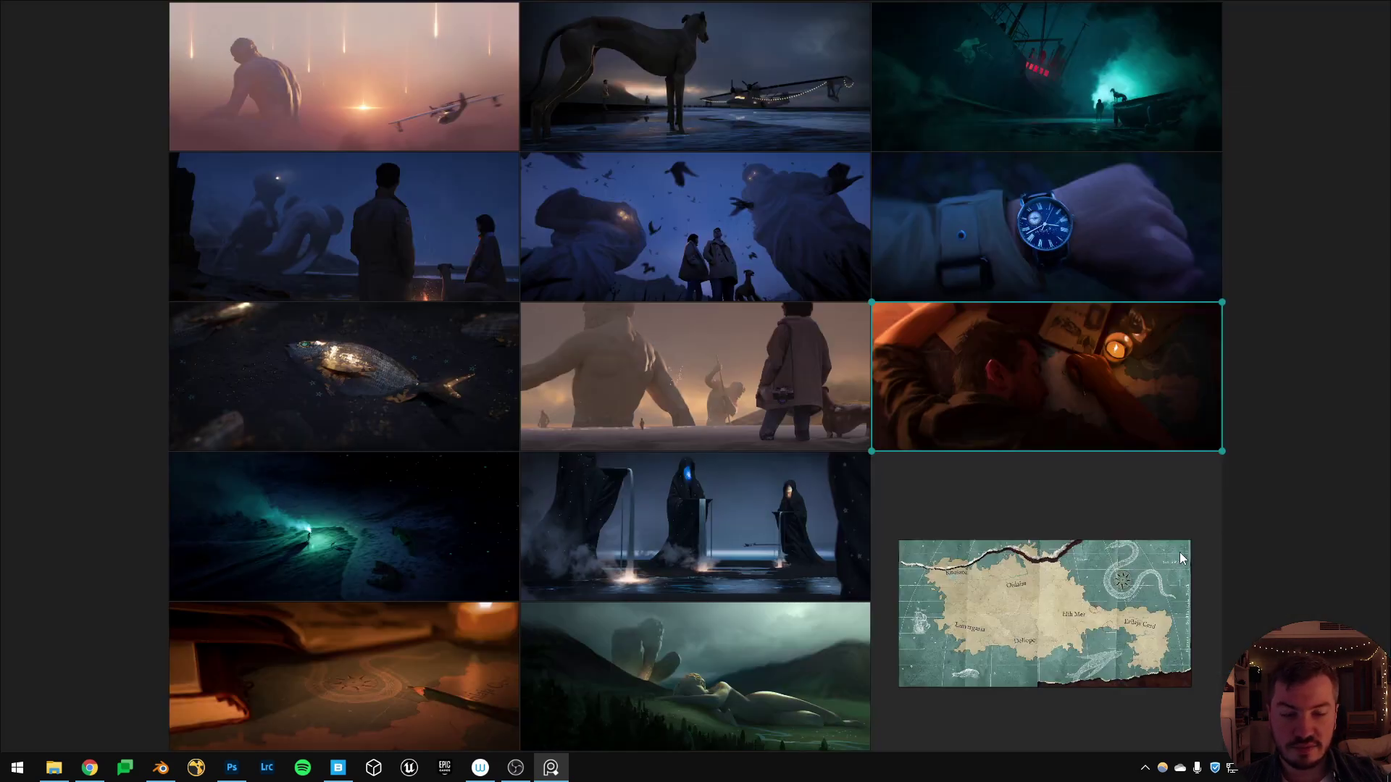
pyautogui.doubleClick(1011, 244)
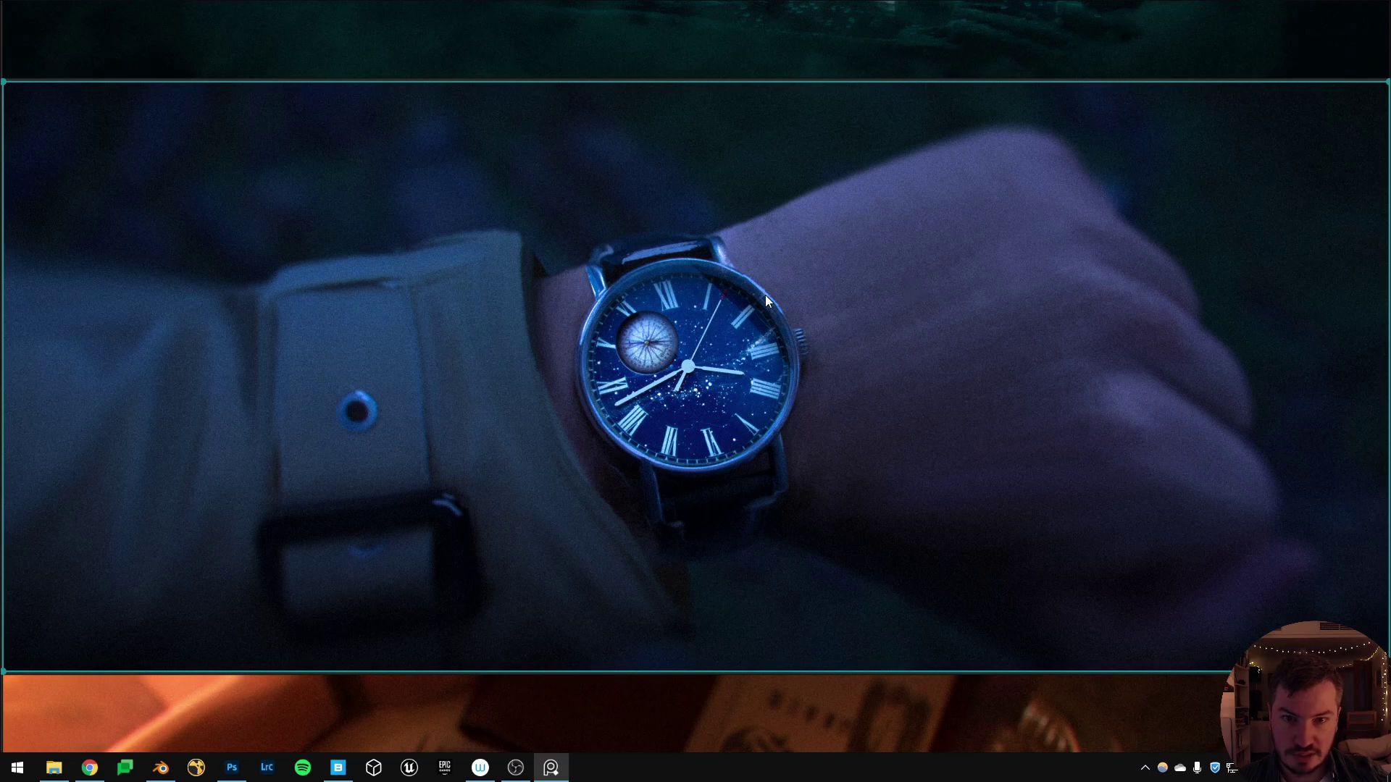
pyautogui.doubleClick(772, 298)
pyautogui.click(1236, 354)
# Bring up the TurboSquid fishing boat tab in Chrome and go to its home page.
pyautogui.click(89, 767)
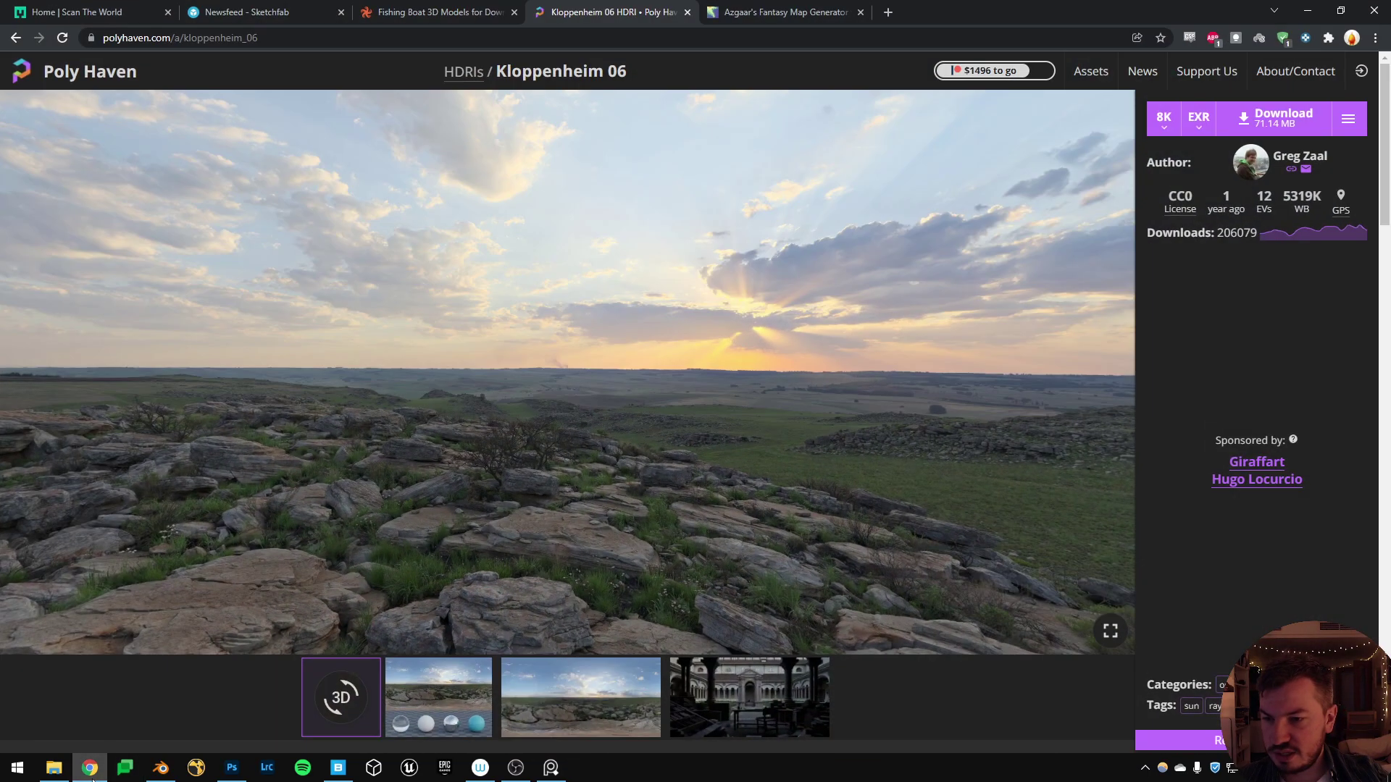
pyautogui.click(124, 9)
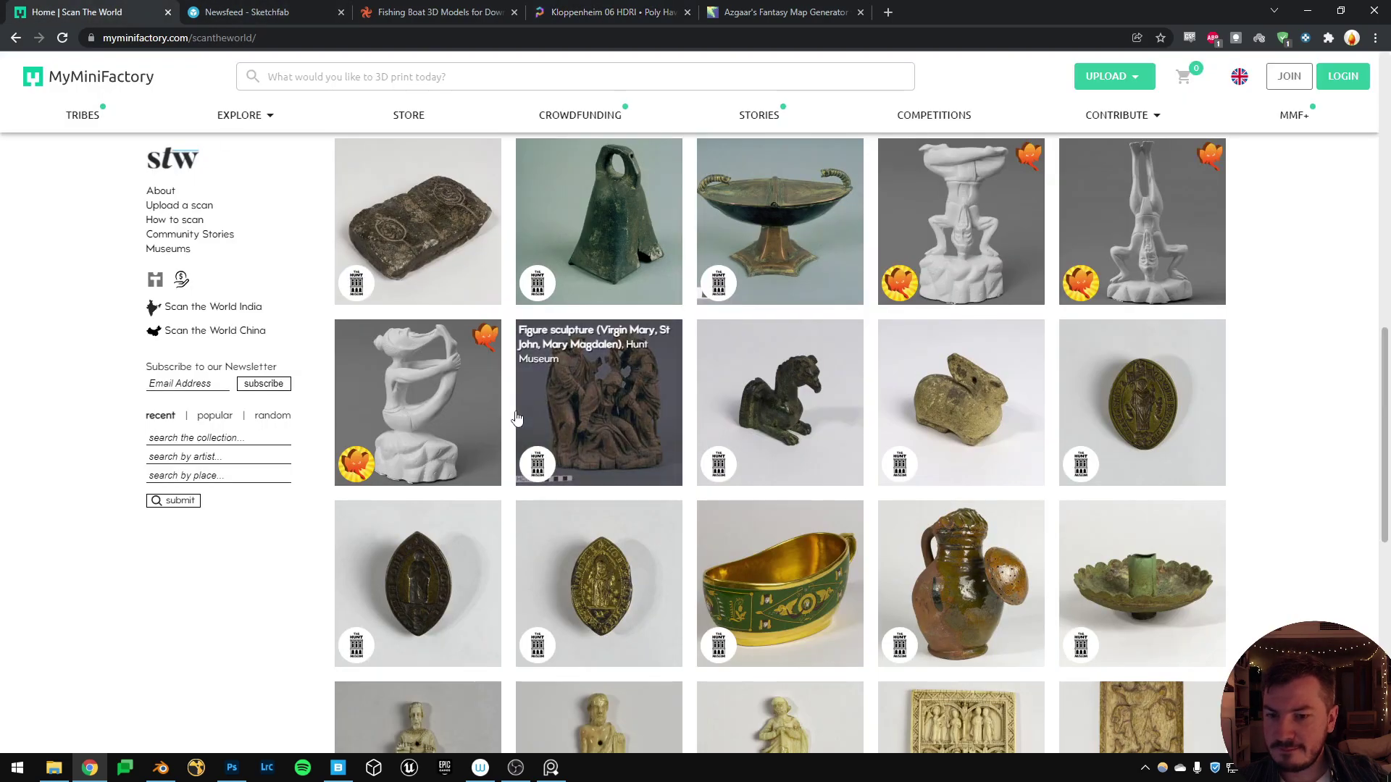
pyautogui.click(458, 7)
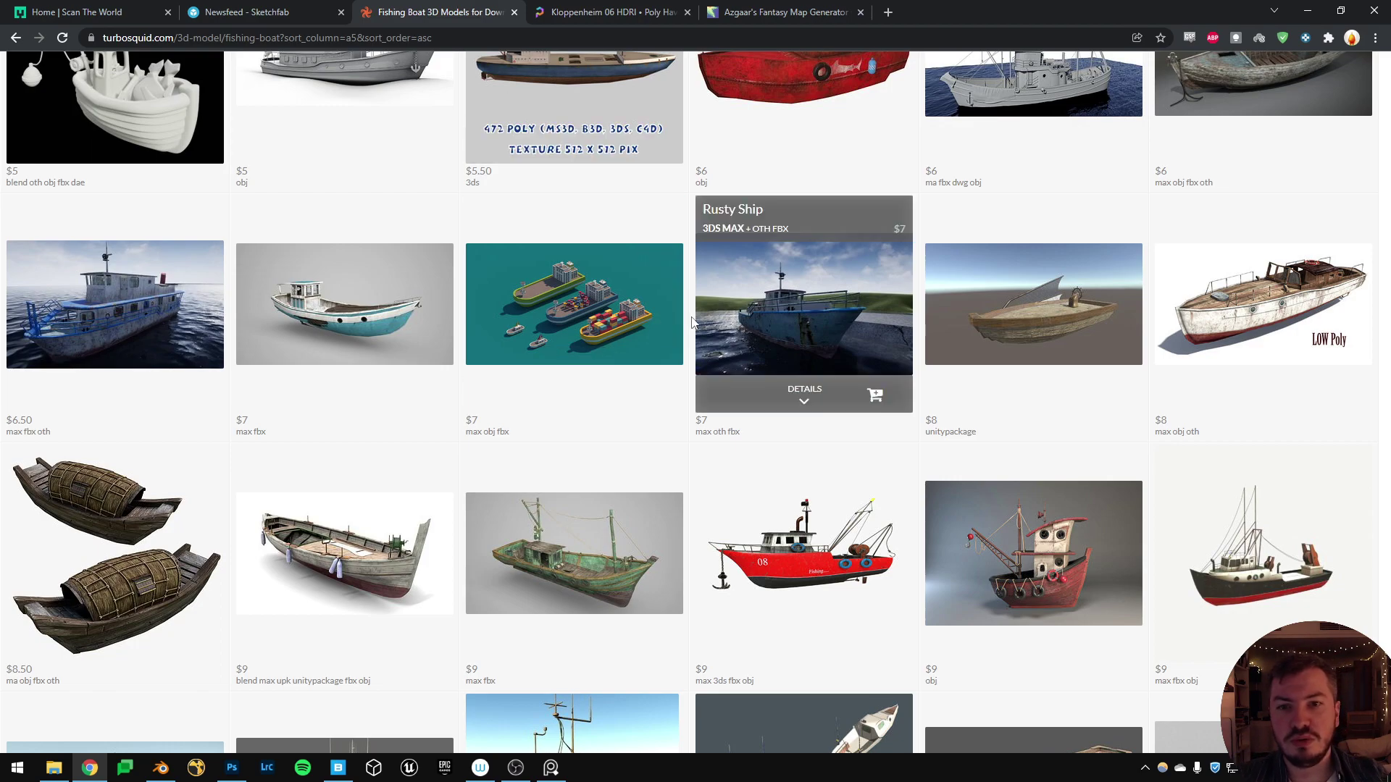
pyautogui.scroll(13, 688, 218)
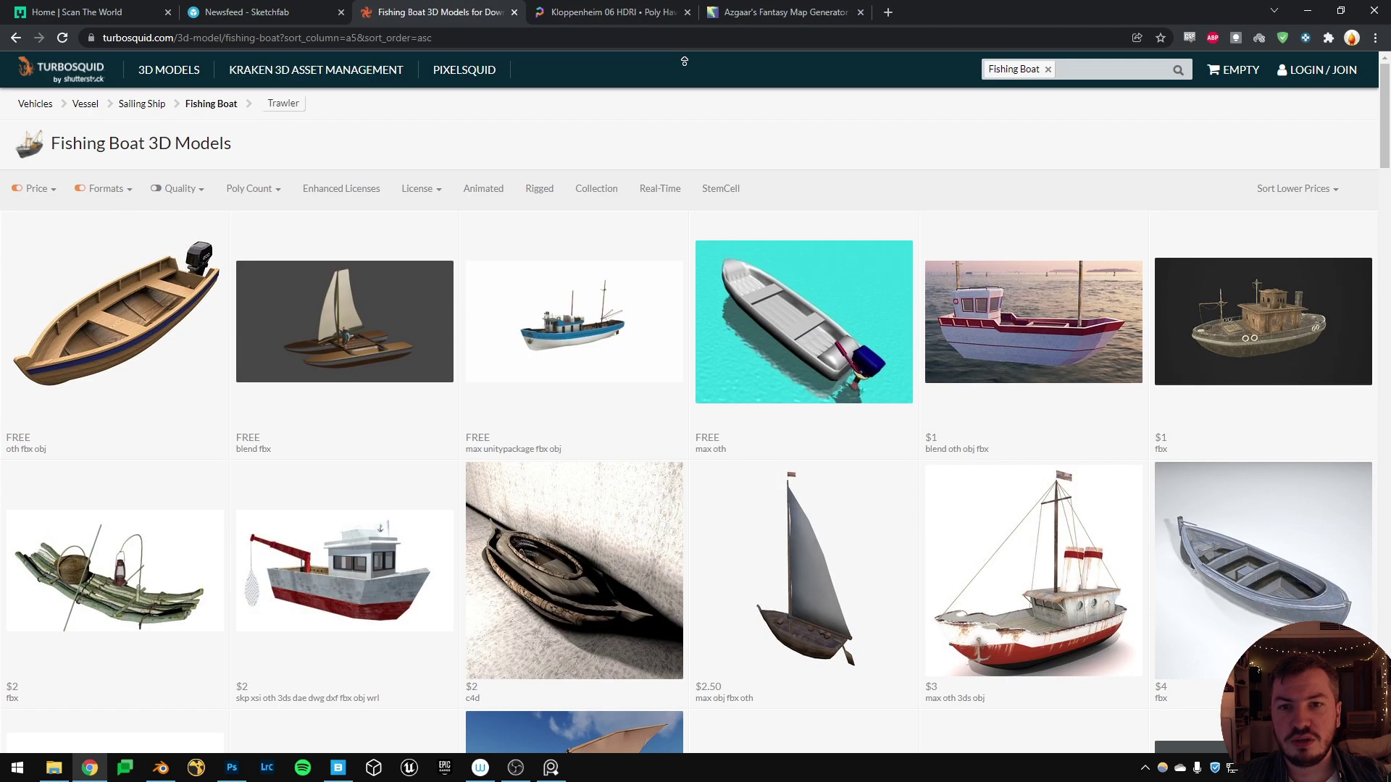
pyautogui.click(61, 71)
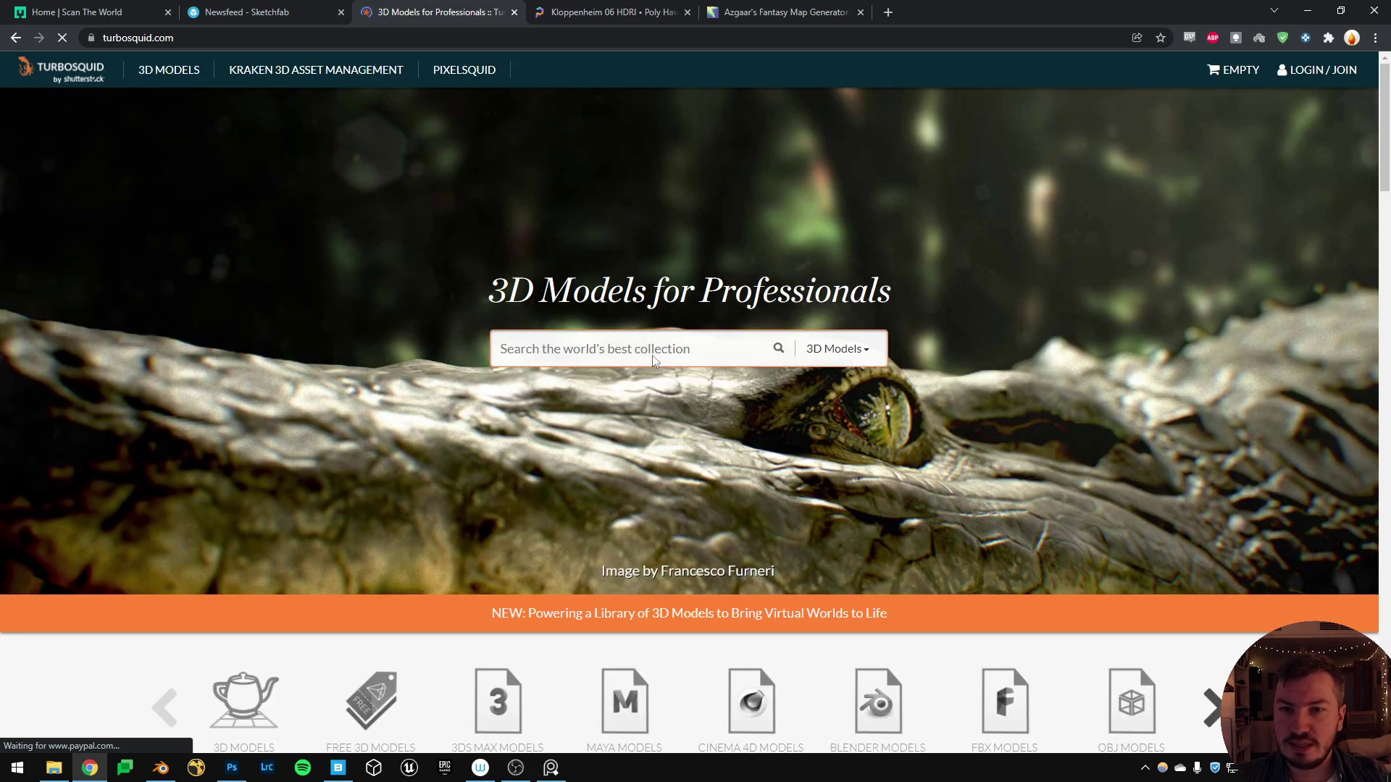
# Search TurboSquid for "boat fishing".
pyautogui.write('boat s')
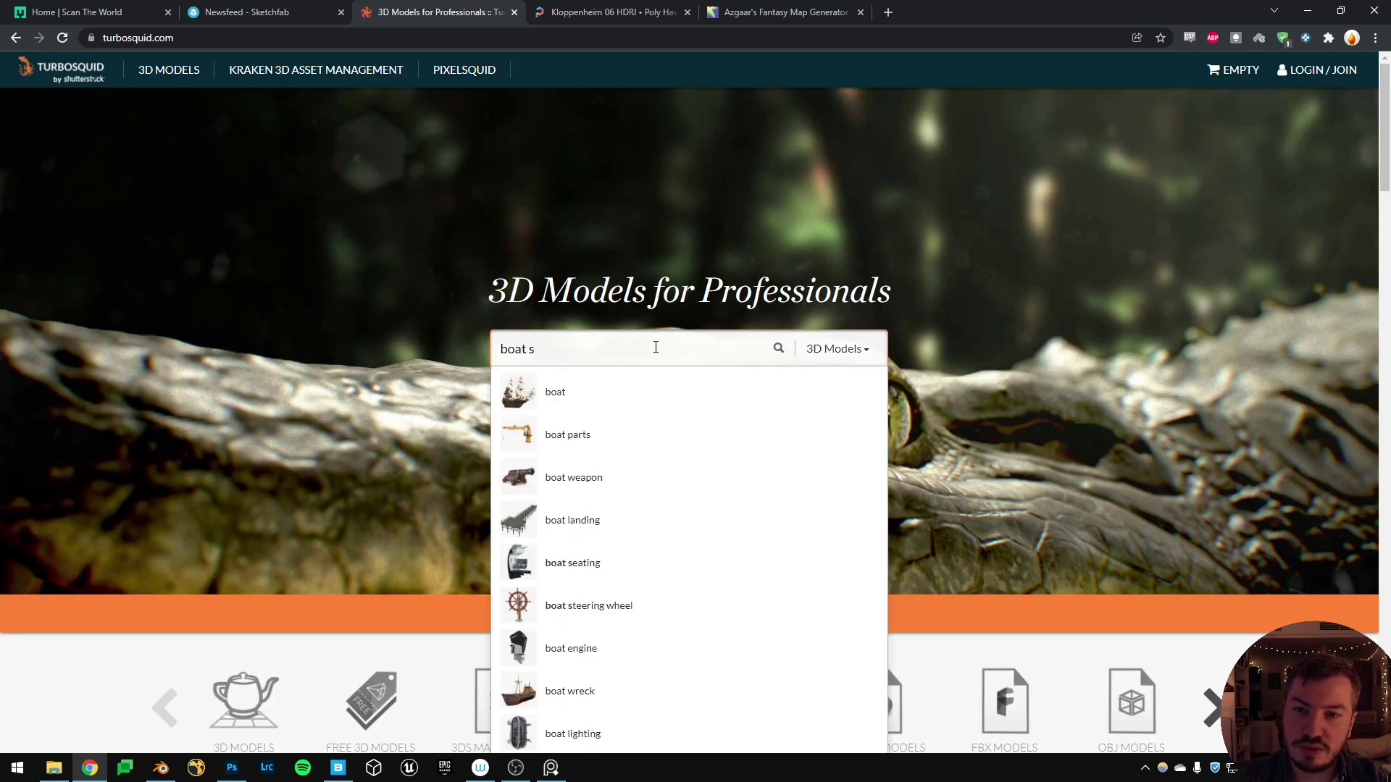
pyautogui.press('BackSpace')
pyautogui.write('fishing')
pyautogui.press('Return')
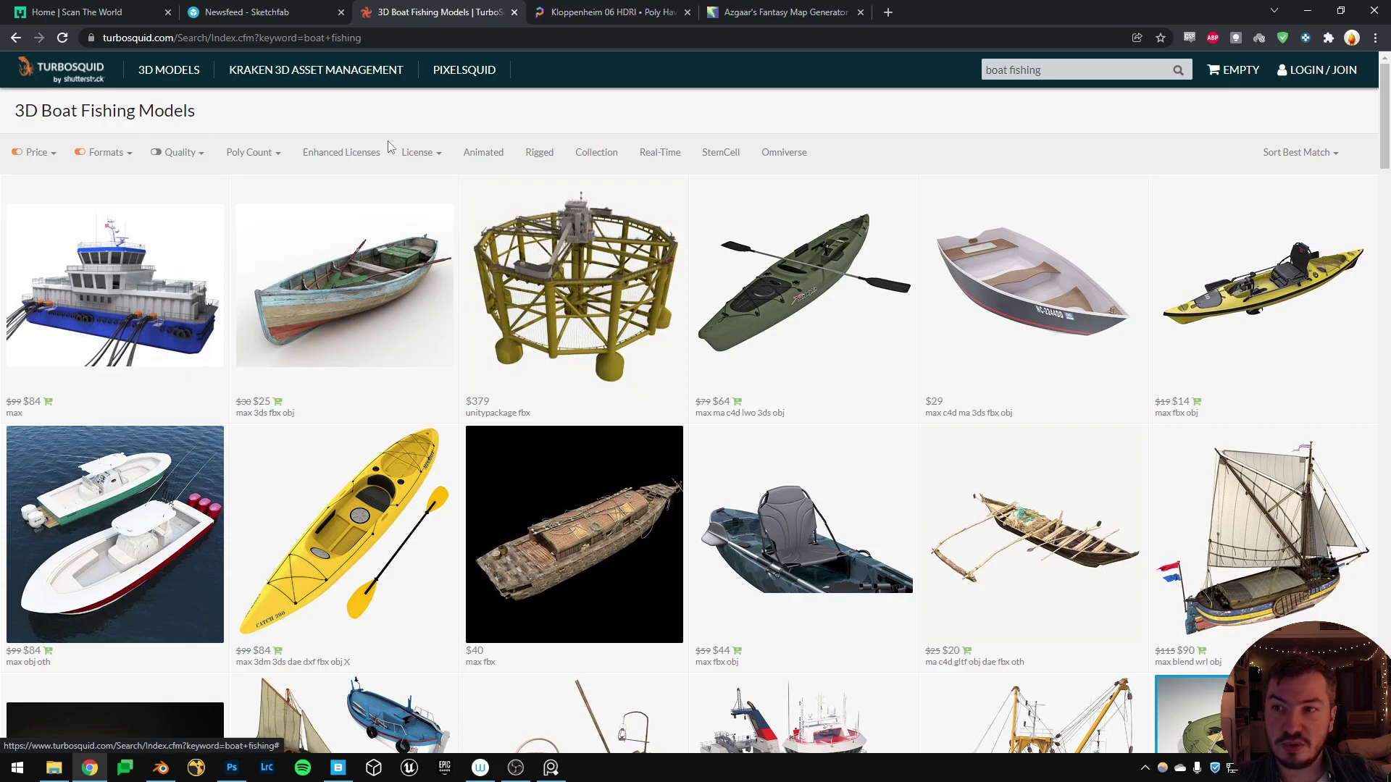
# Sort the results by Lower Prices and scroll through the free boat models.
pyautogui.click(1318, 152)
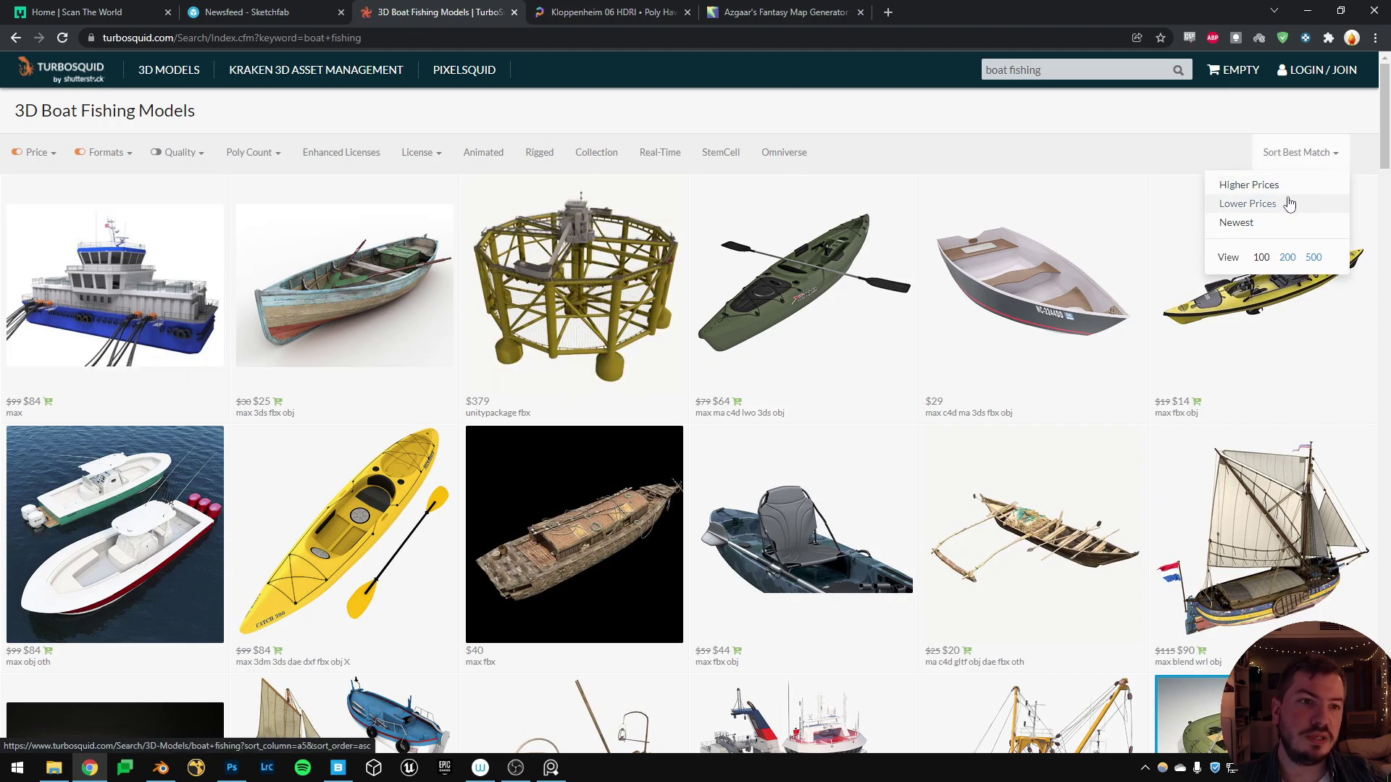
pyautogui.click(1257, 207)
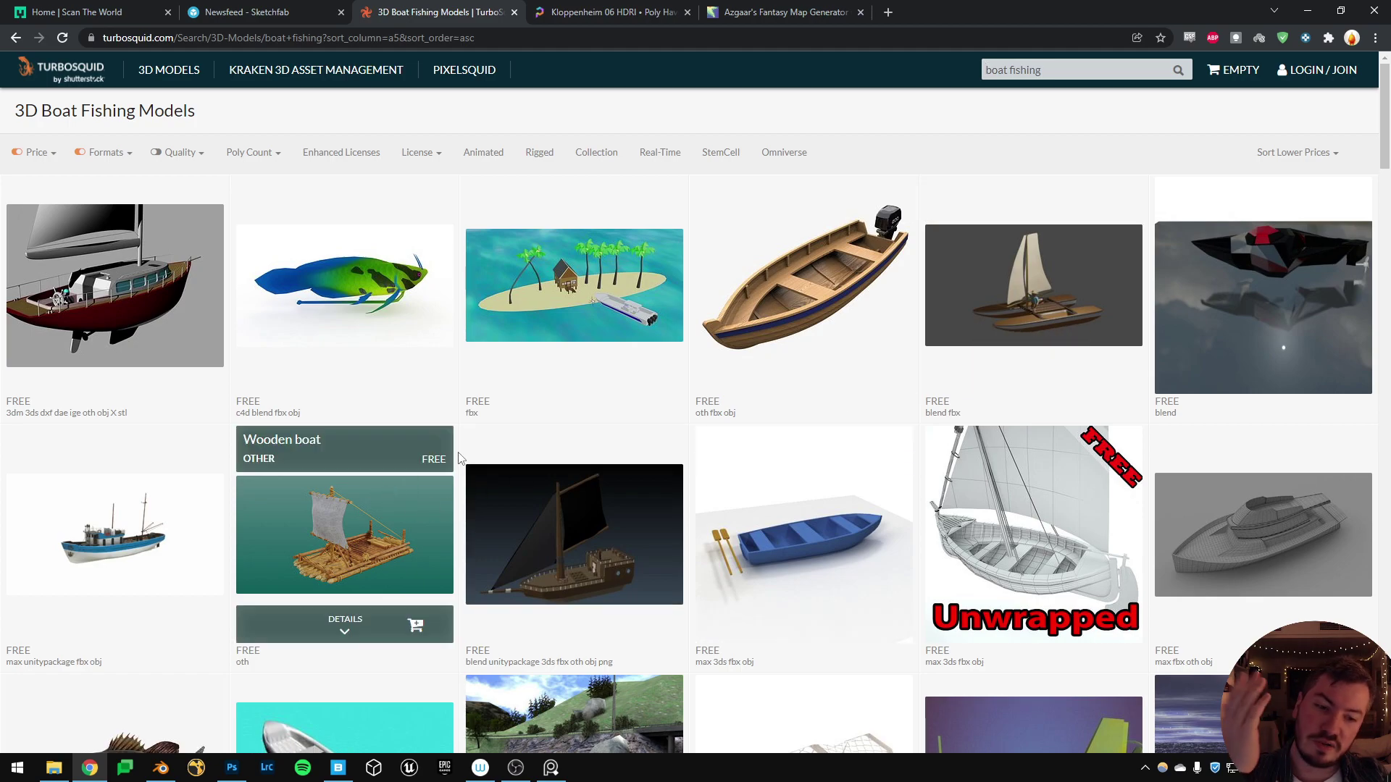
pyautogui.scroll(-6, 457, 458)
pyautogui.scroll(-1, 458, 458)
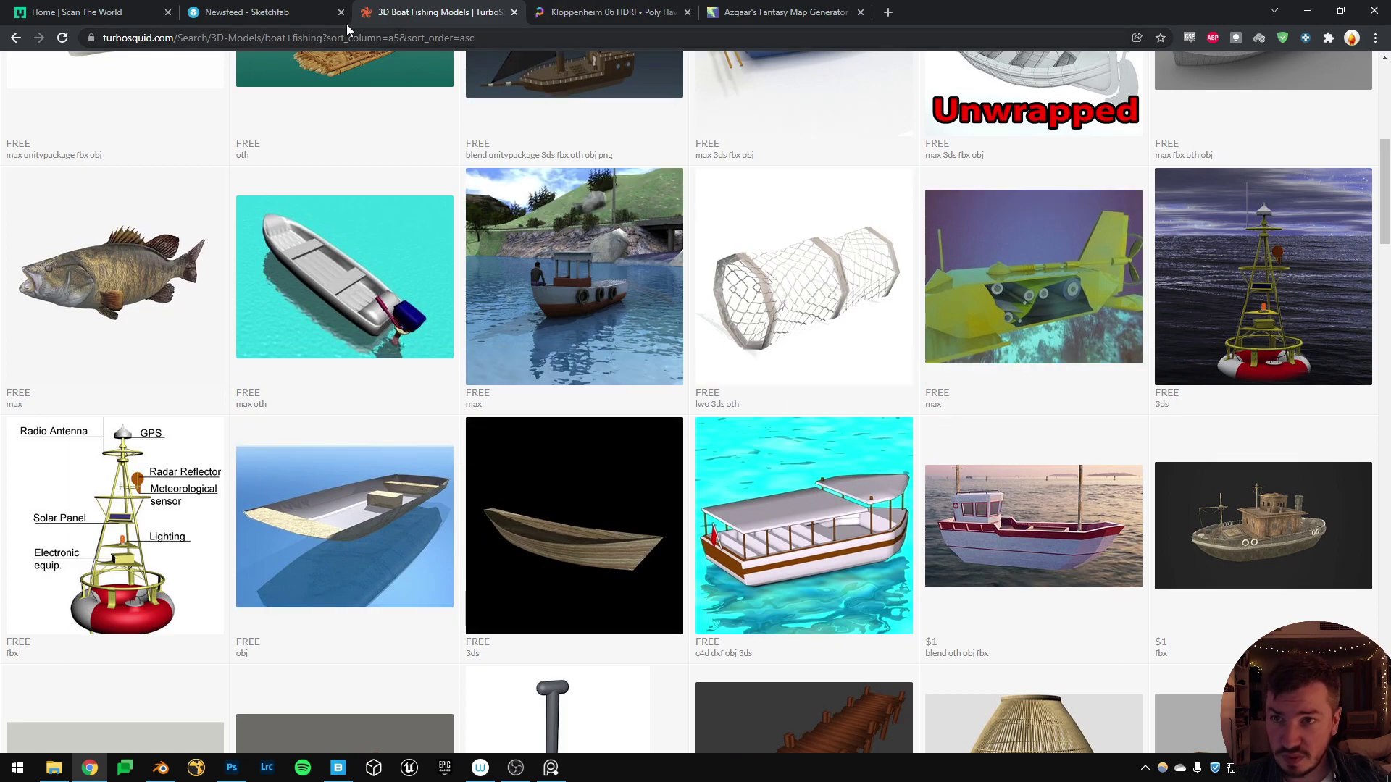
# Close the Rowing Boat viewer on Sketchfab and search for "boat".
pyautogui.click(255, 17)
pyautogui.click(278, 73)
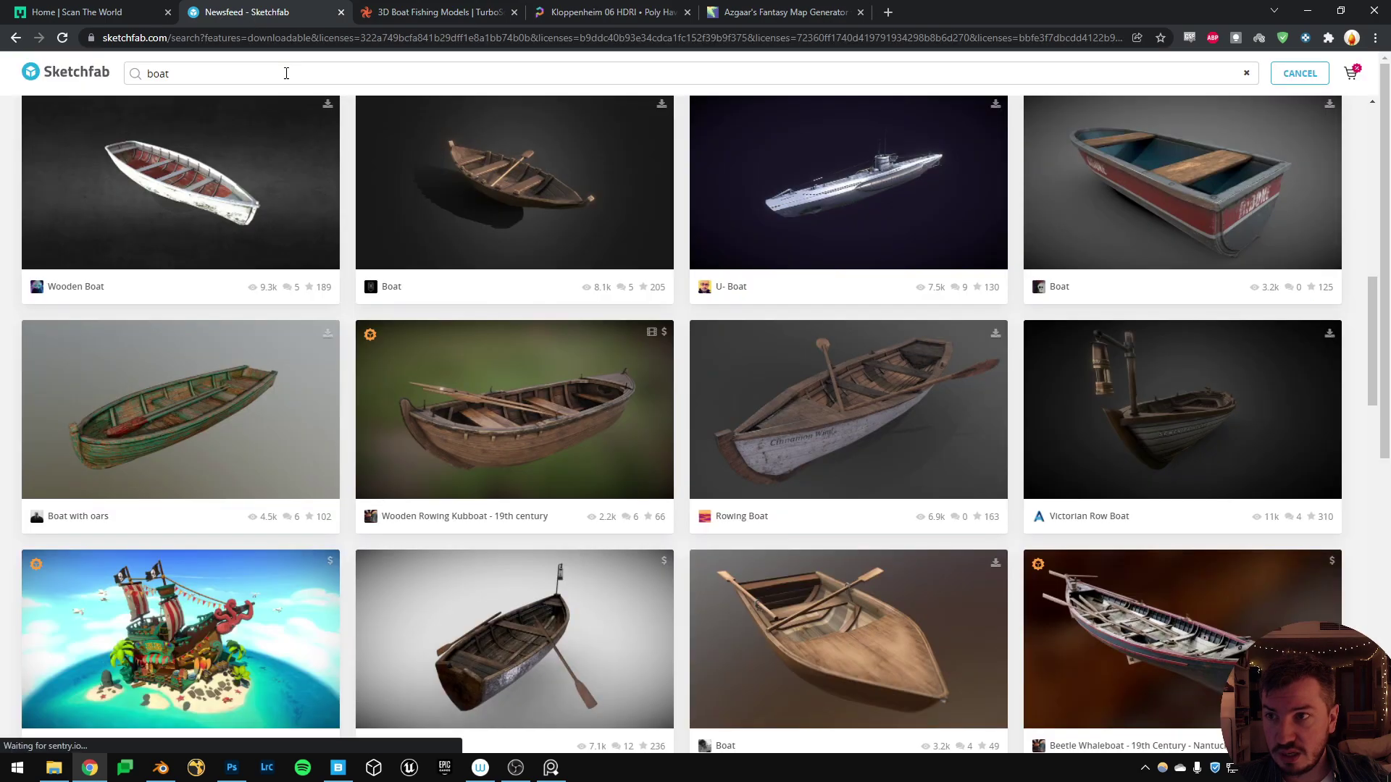
pyautogui.click(15, 37)
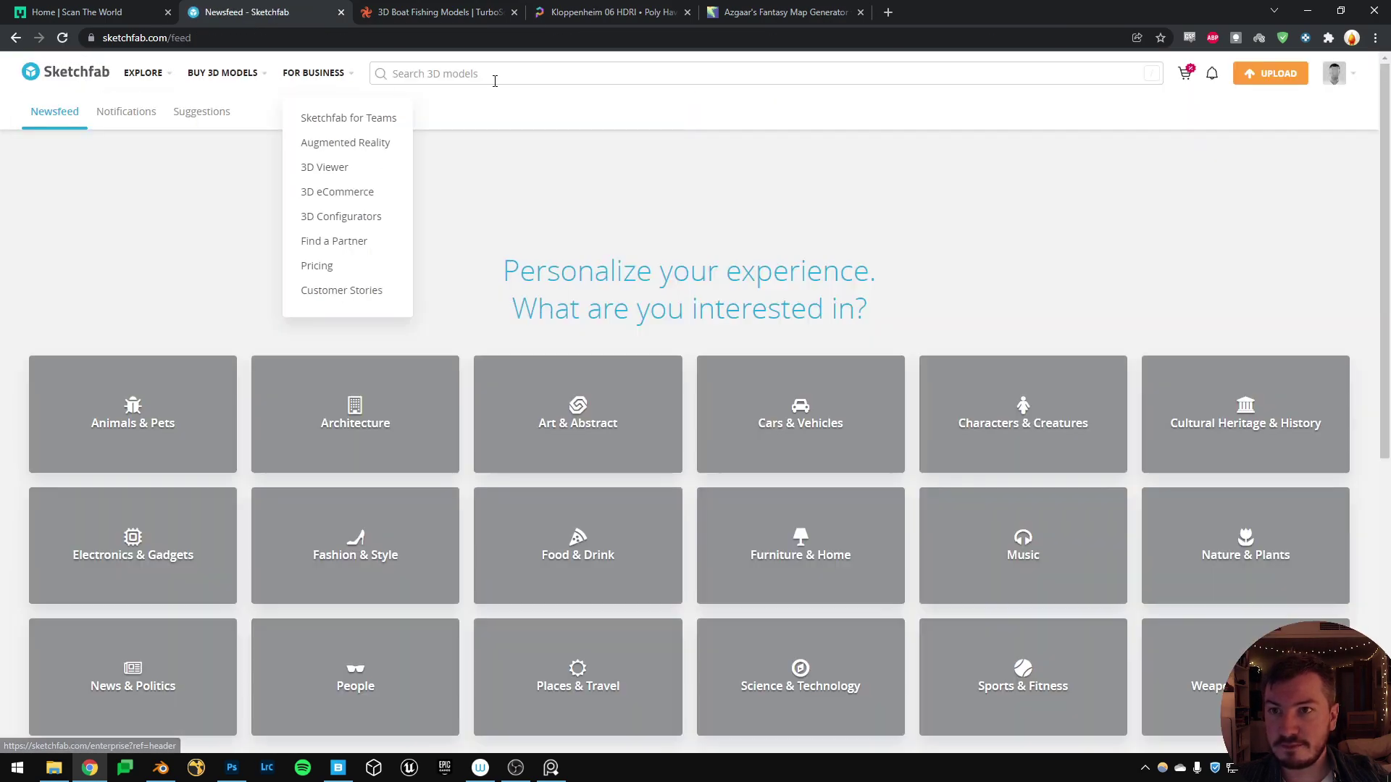
pyautogui.click(489, 75)
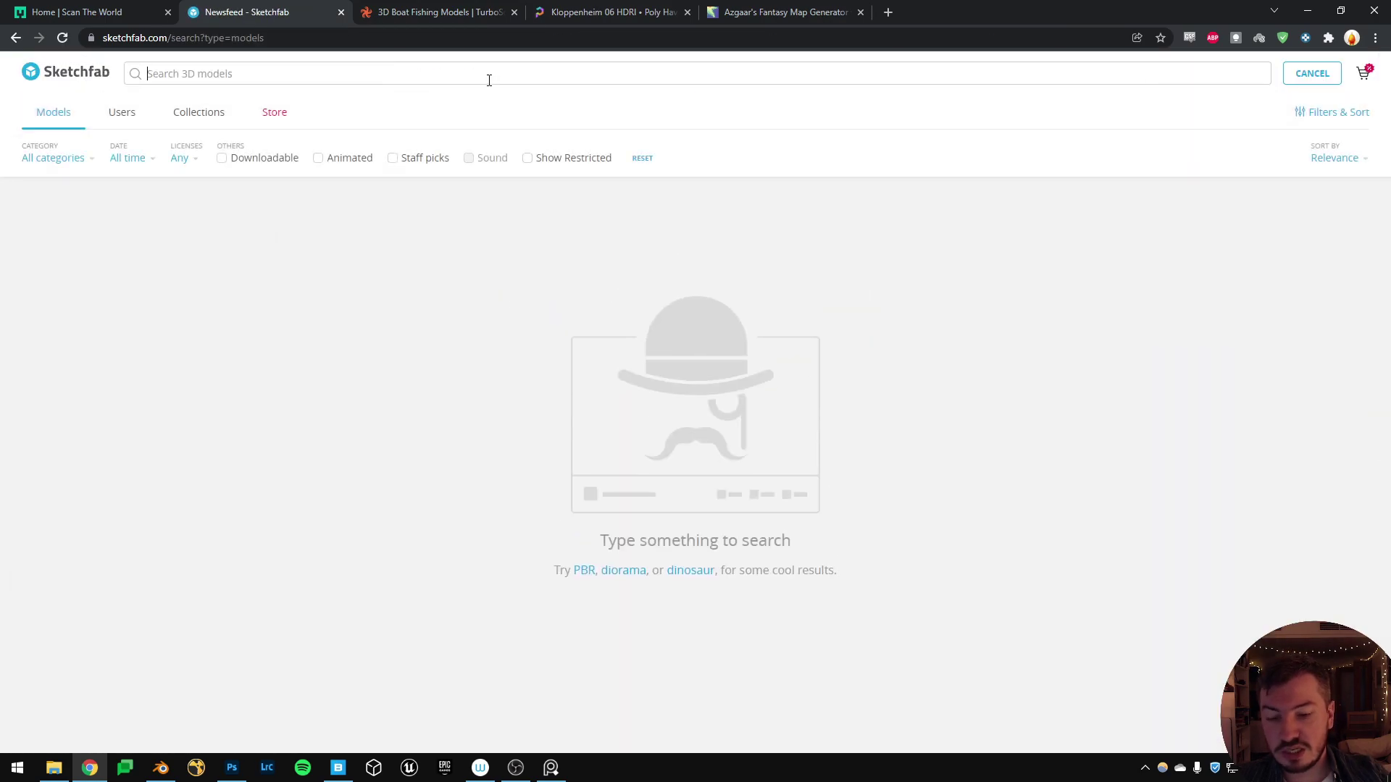
pyautogui.write('b')
pyautogui.press('BackSpace')
pyautogui.write('boat')
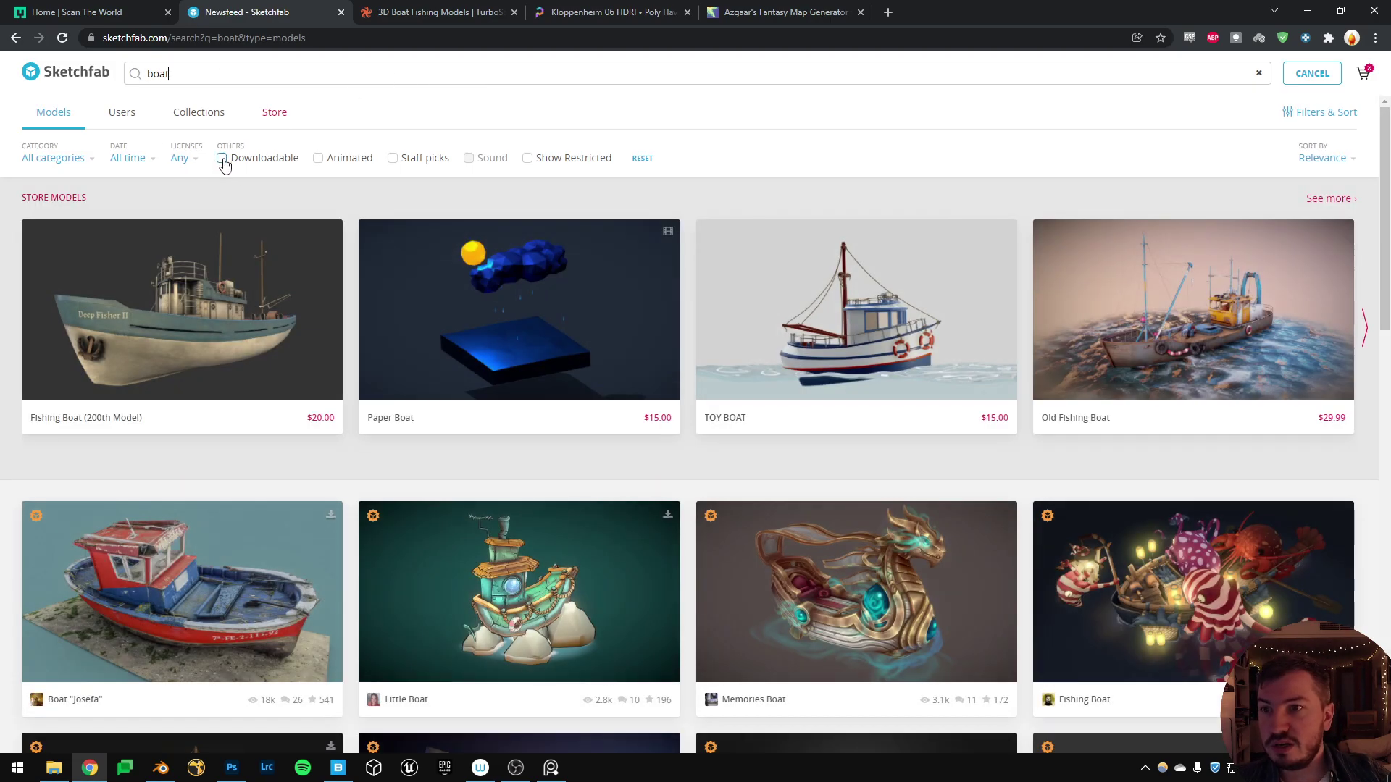
# Filter to Downloadable, open the Rowing Boat page, orbit it and view its details.
pyautogui.click(239, 159)
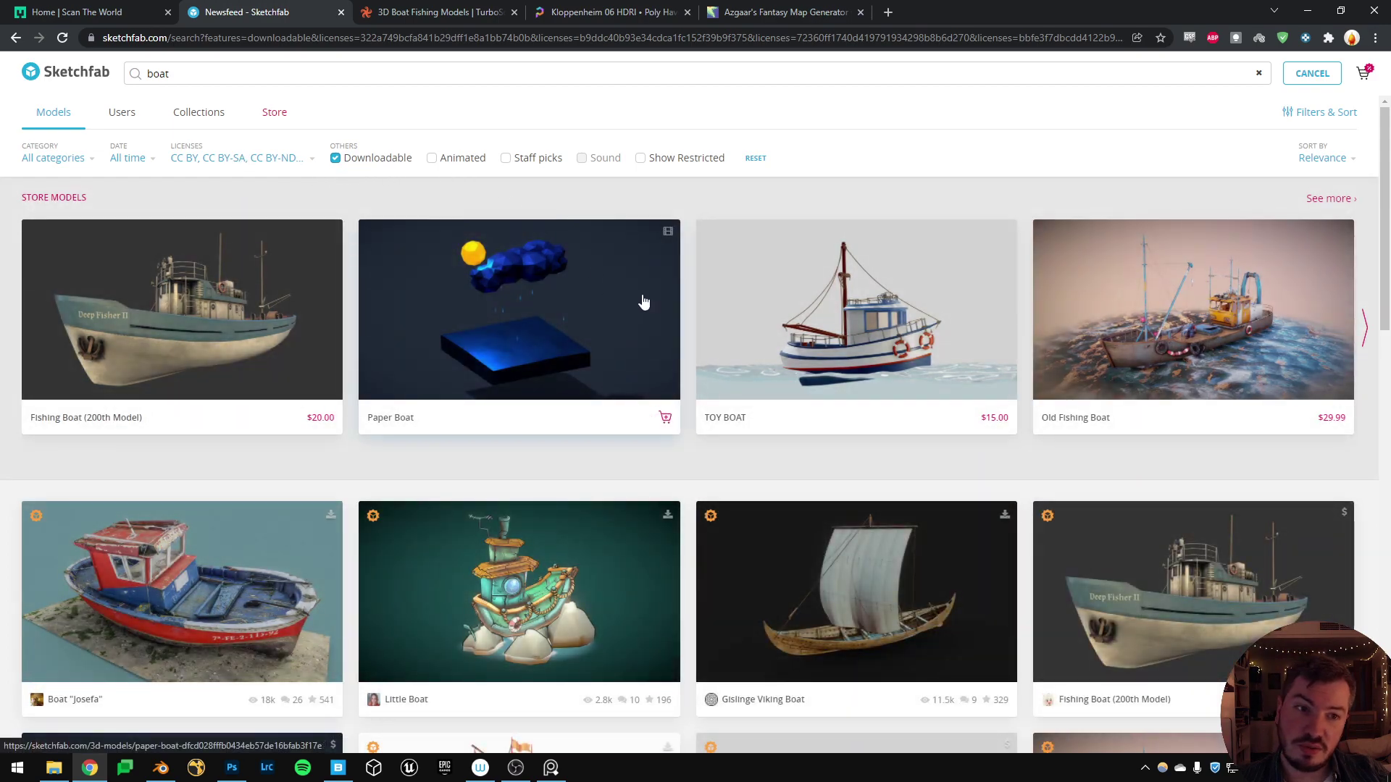
pyautogui.scroll(-10, 850, 332)
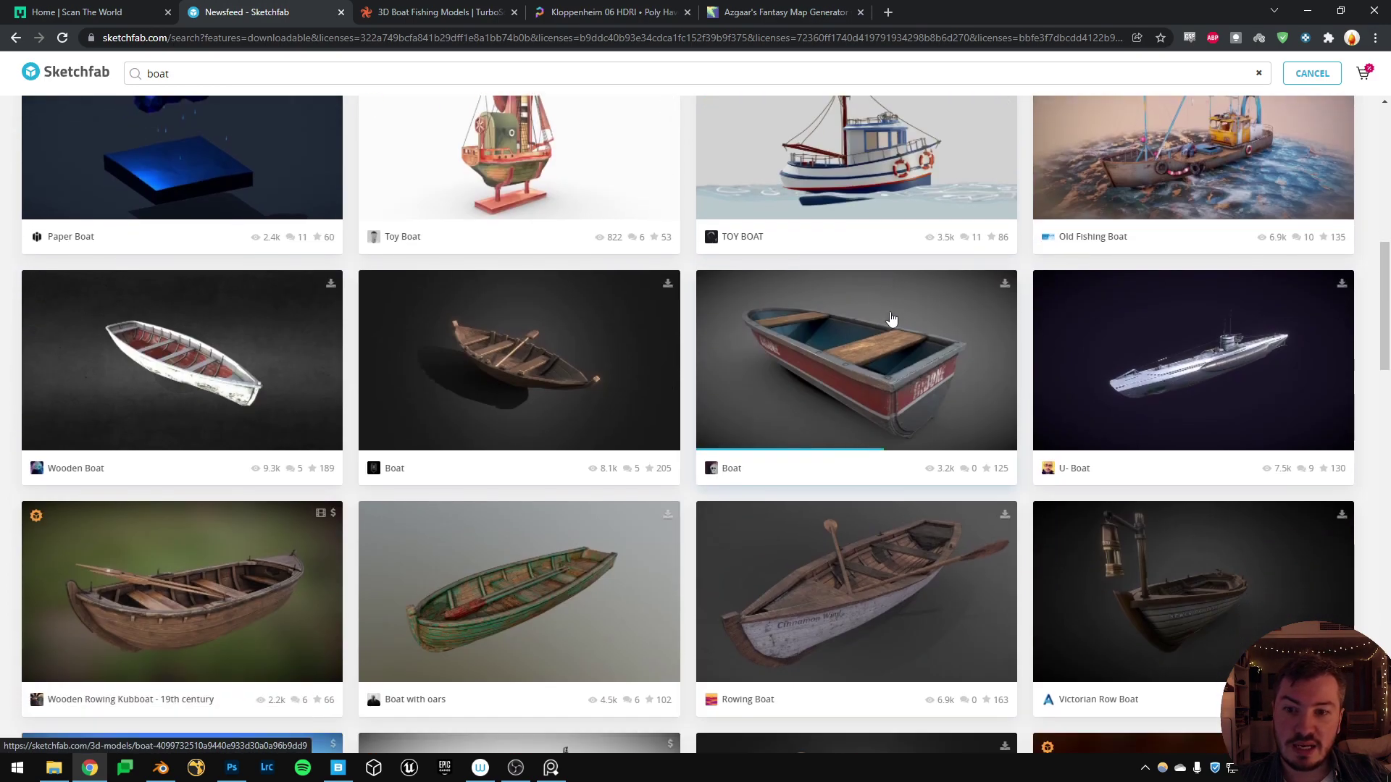
pyautogui.scroll(-4, 892, 319)
pyautogui.click(1007, 265)
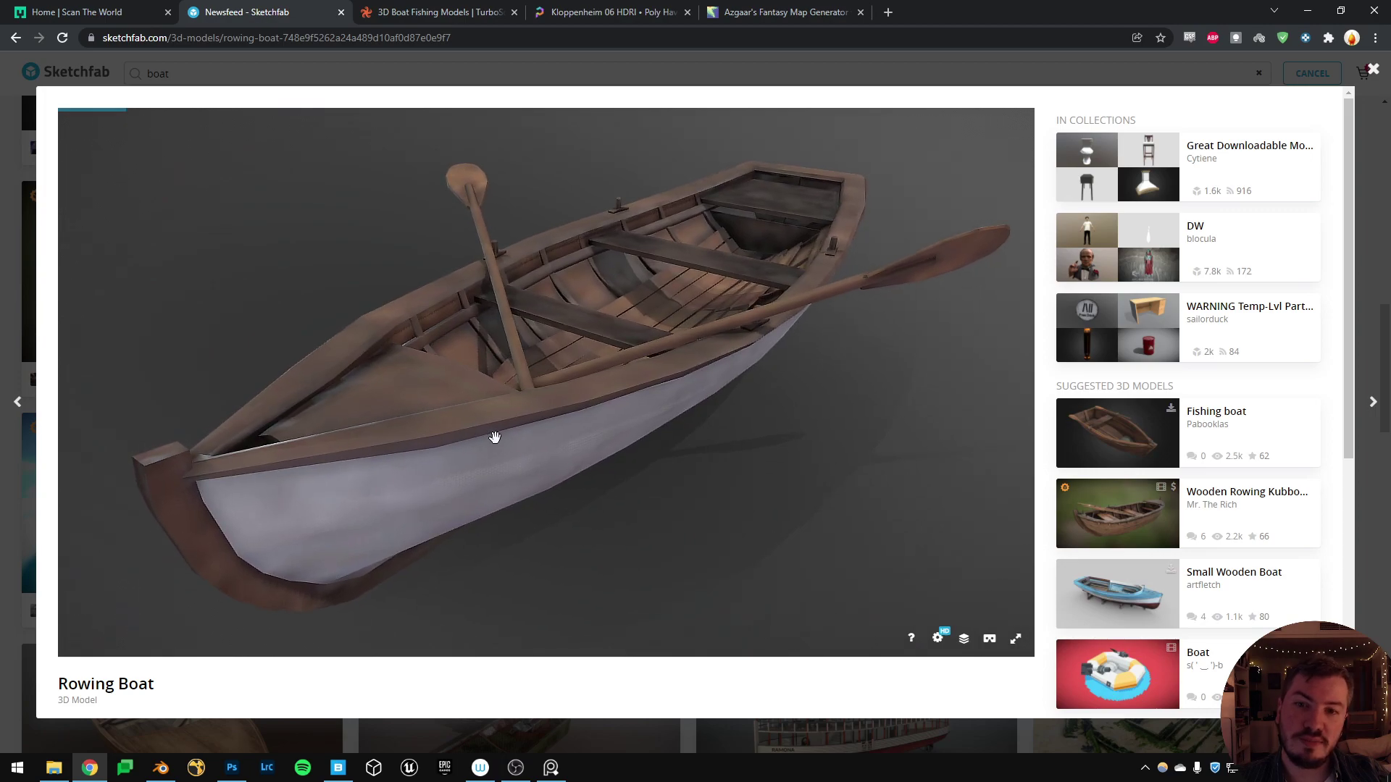
pyautogui.moveTo(494, 436); pyautogui.dragTo(714, 265)
pyautogui.moveTo(565, 319); pyautogui.dragTo(109, 659)
pyautogui.scroll(-6, 116, 652)
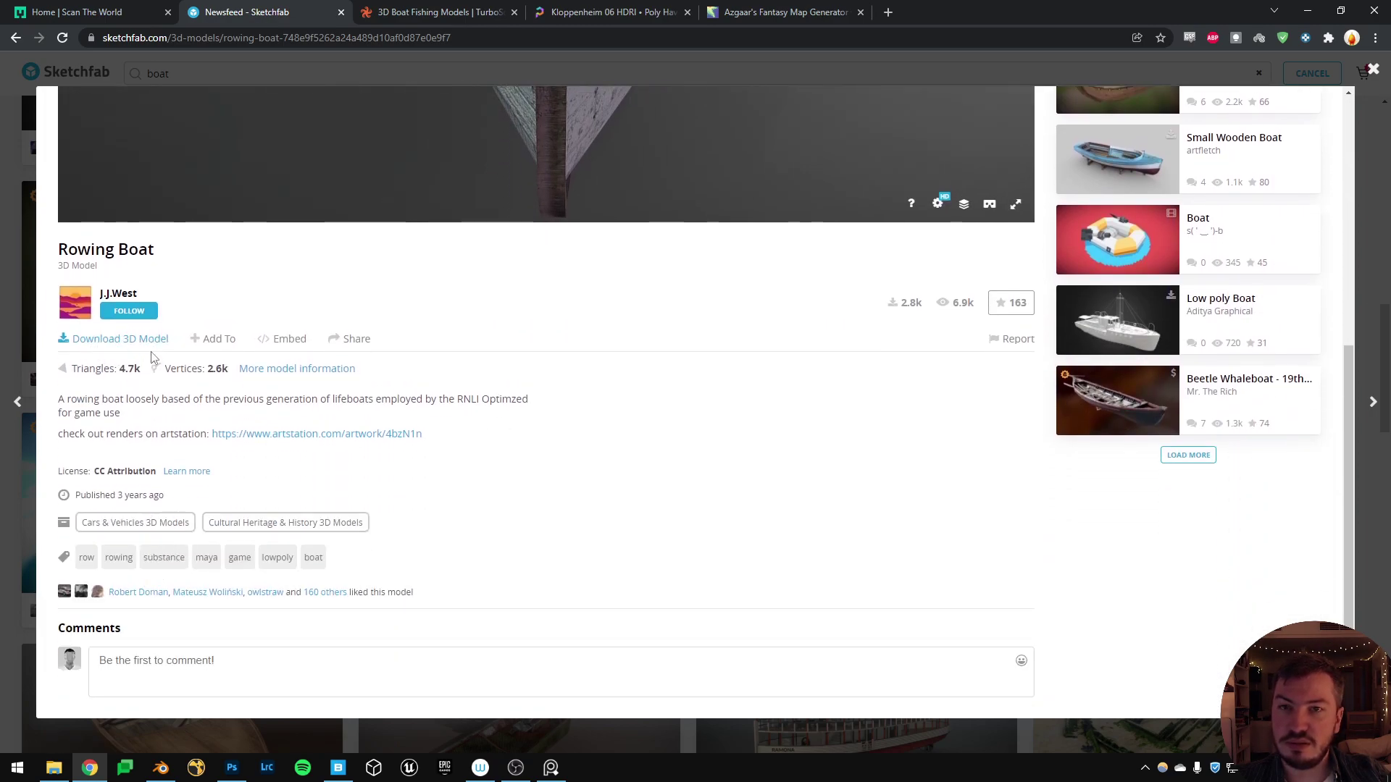
# Import the FBX models/boat/source/Cinnamon_Wind.fbx into the scene beside the rock.
pyautogui.click(161, 768)
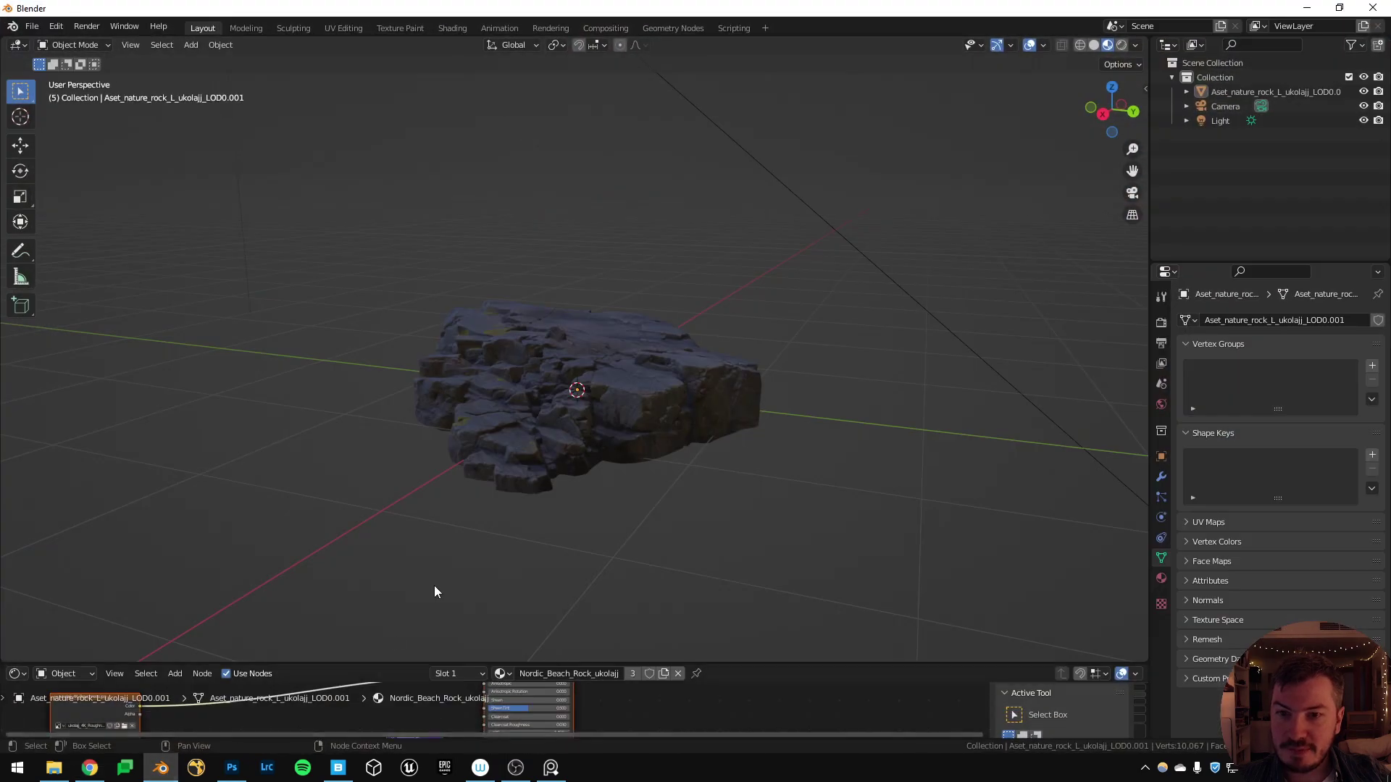
pyautogui.click(32, 27)
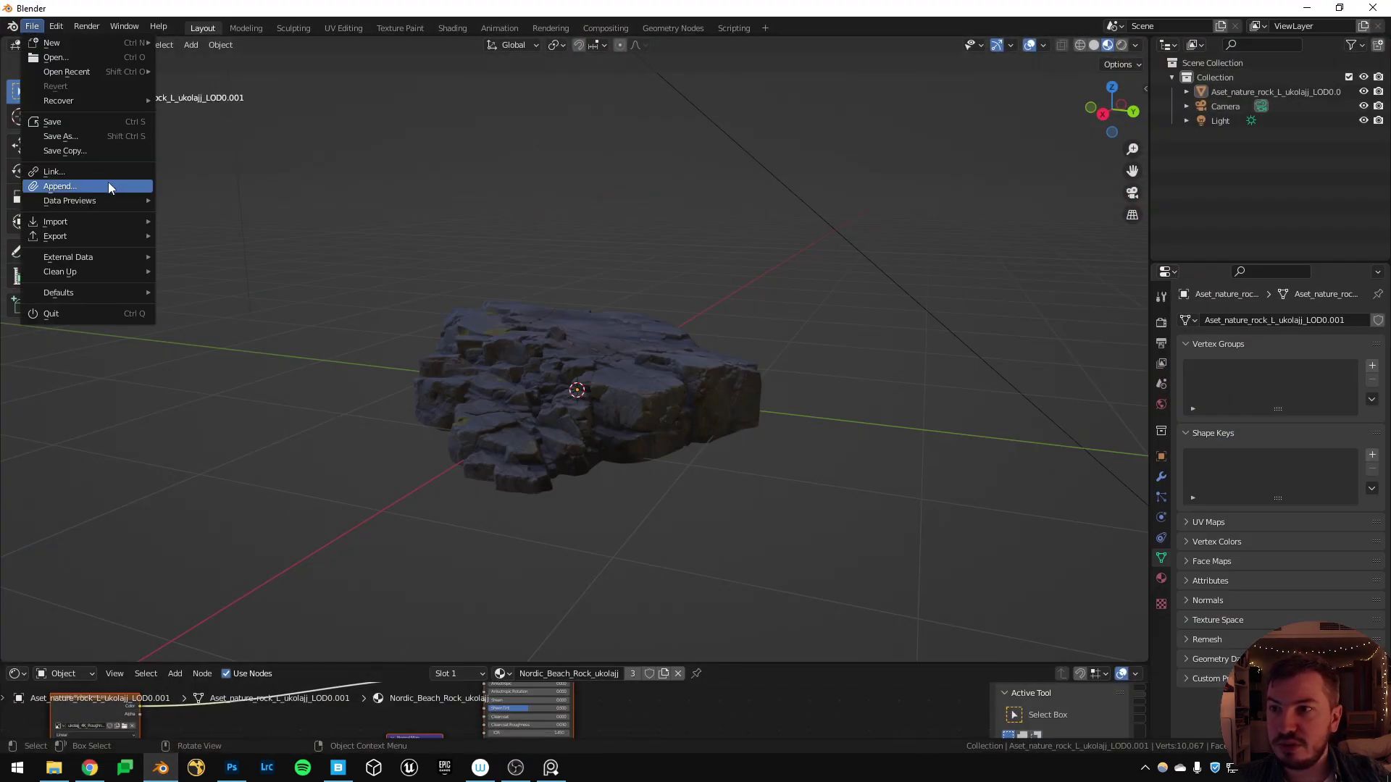
pyautogui.moveTo(107, 222)
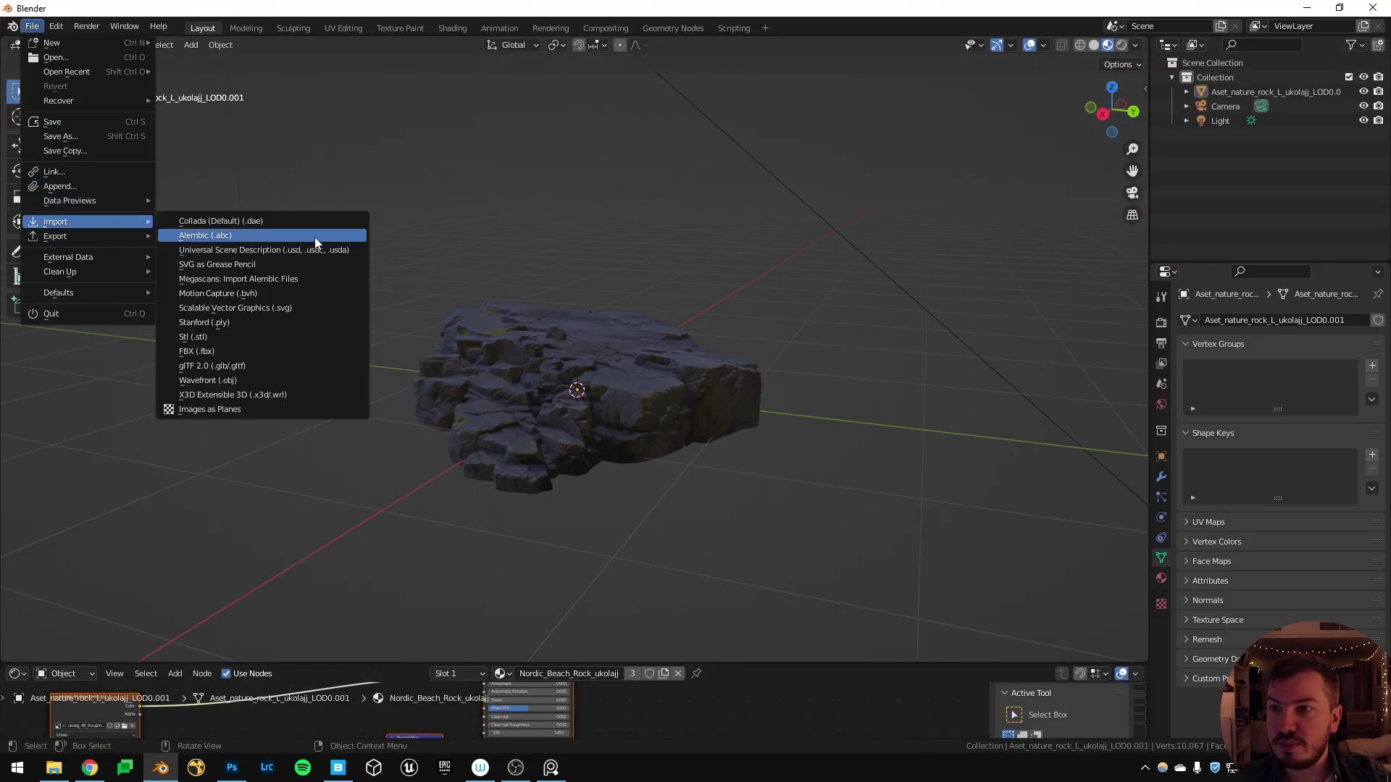
pyautogui.click(310, 353)
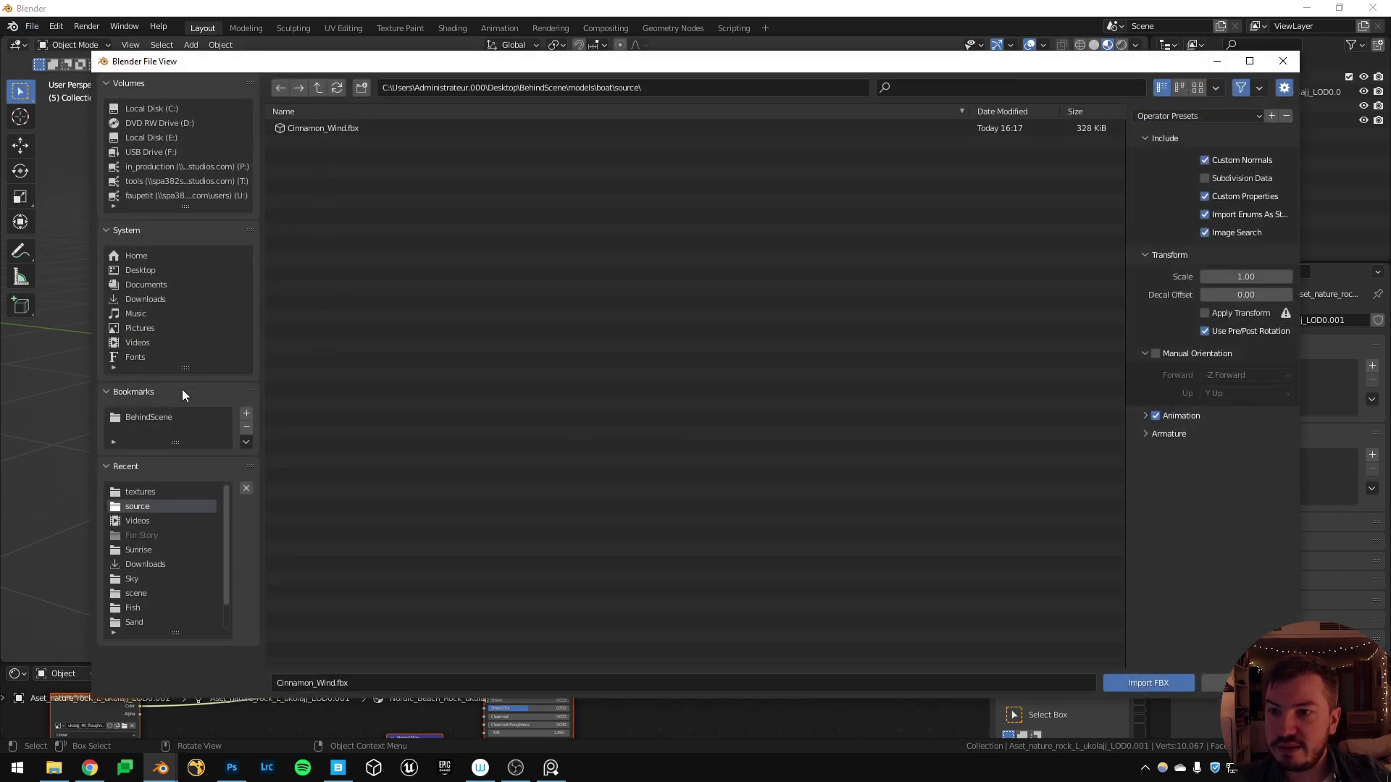
pyautogui.click(160, 418)
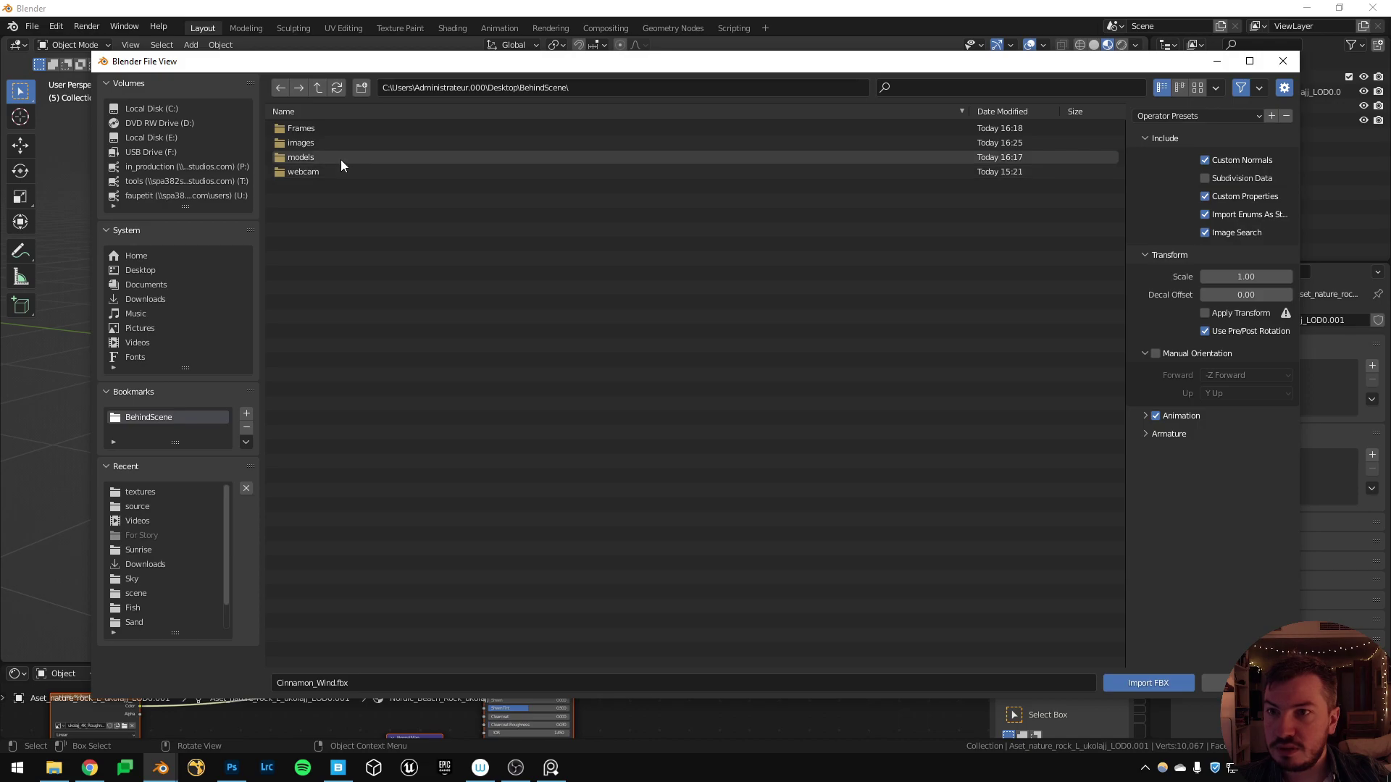
pyautogui.doubleClick(341, 158)
pyautogui.doubleClick(345, 134)
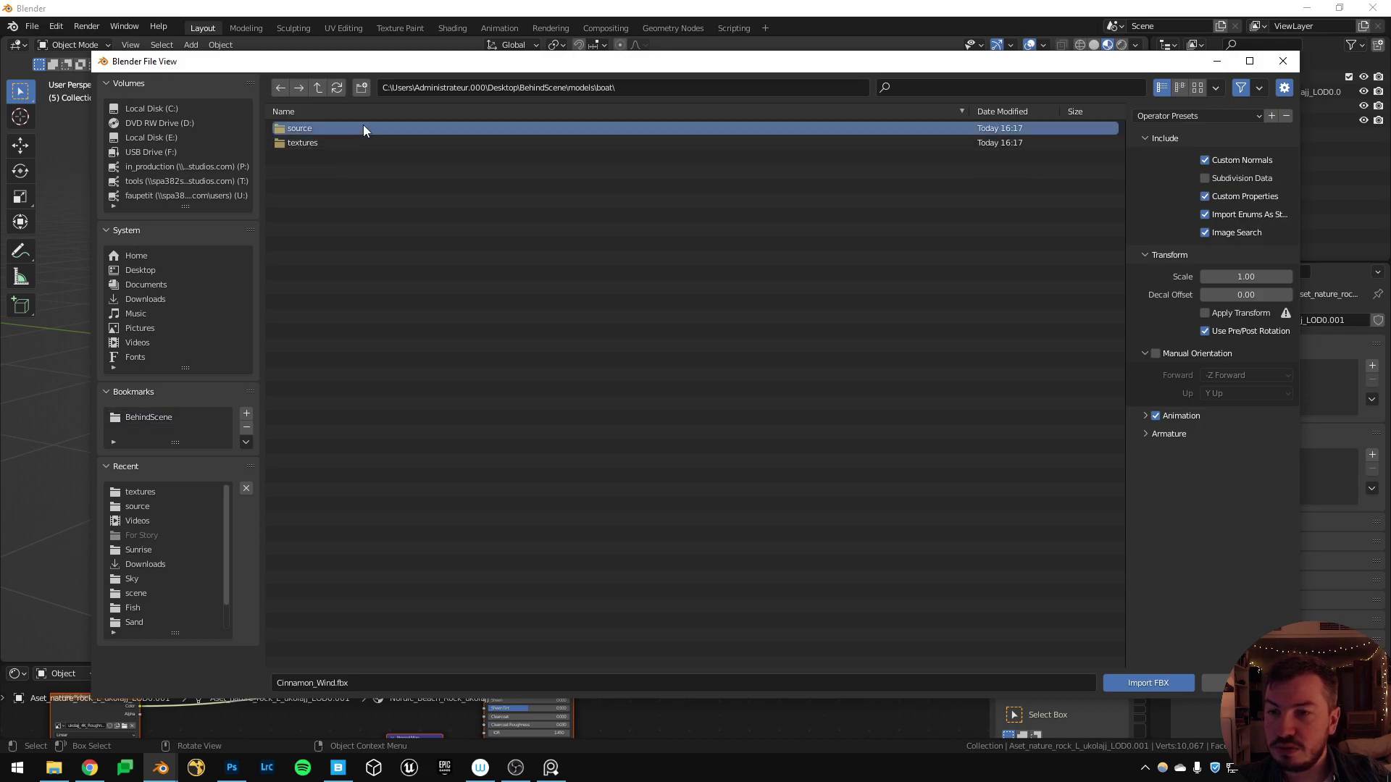
pyautogui.doubleClick(363, 128)
pyautogui.doubleClick(362, 127)
pyautogui.scroll(-6, 693, 410)
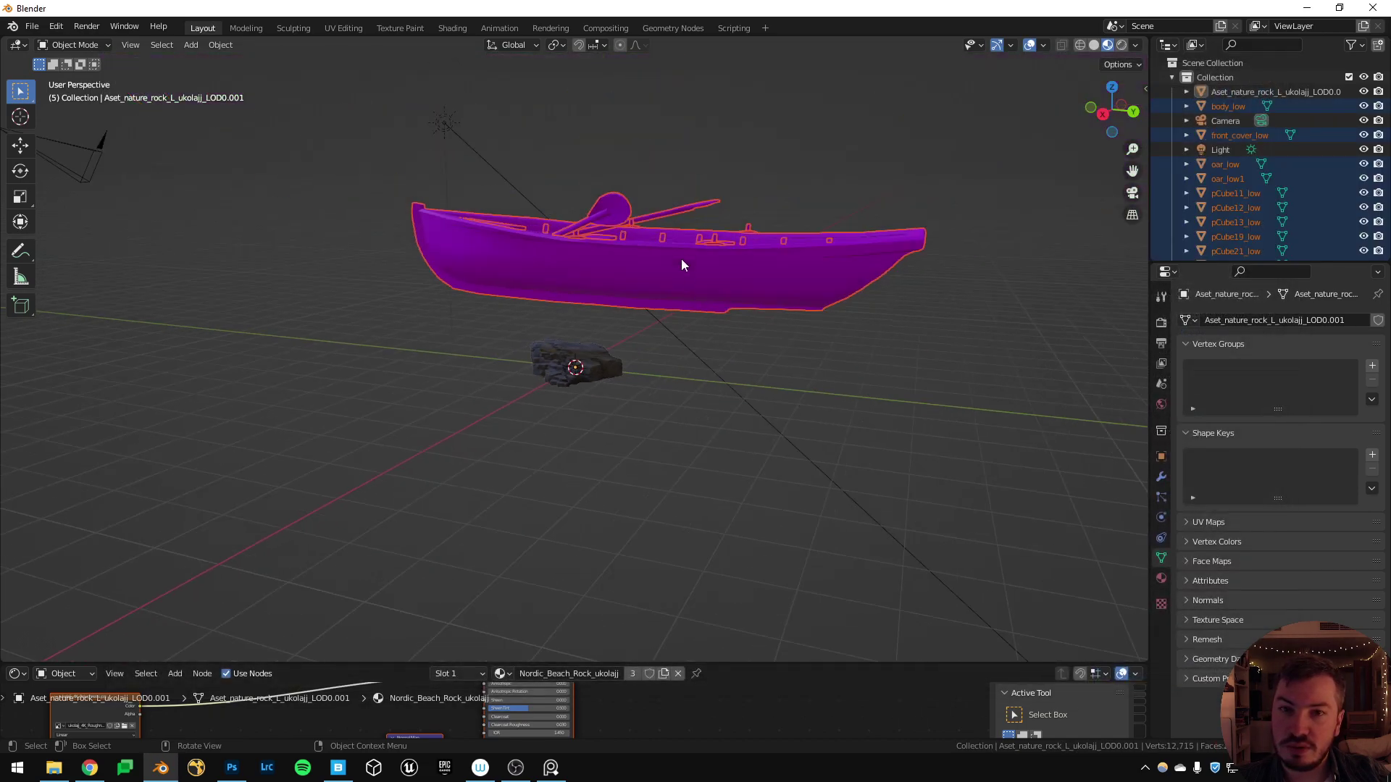
pyautogui.moveTo(681, 262); pyautogui.dragTo(555, 335, button='middle')
# Run File > External Data > Find Missing Files for the boat textures.
pyautogui.click(29, 28)
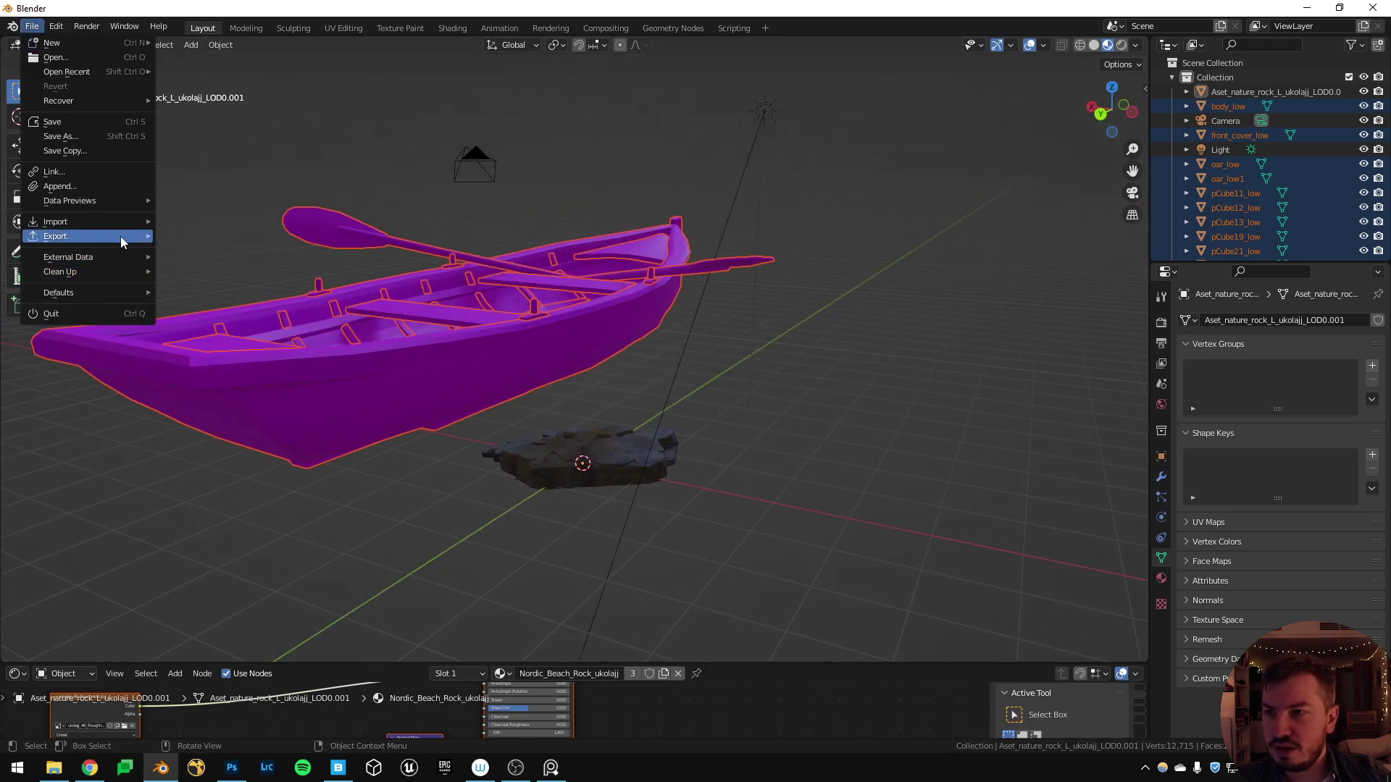
pyautogui.moveTo(123, 262)
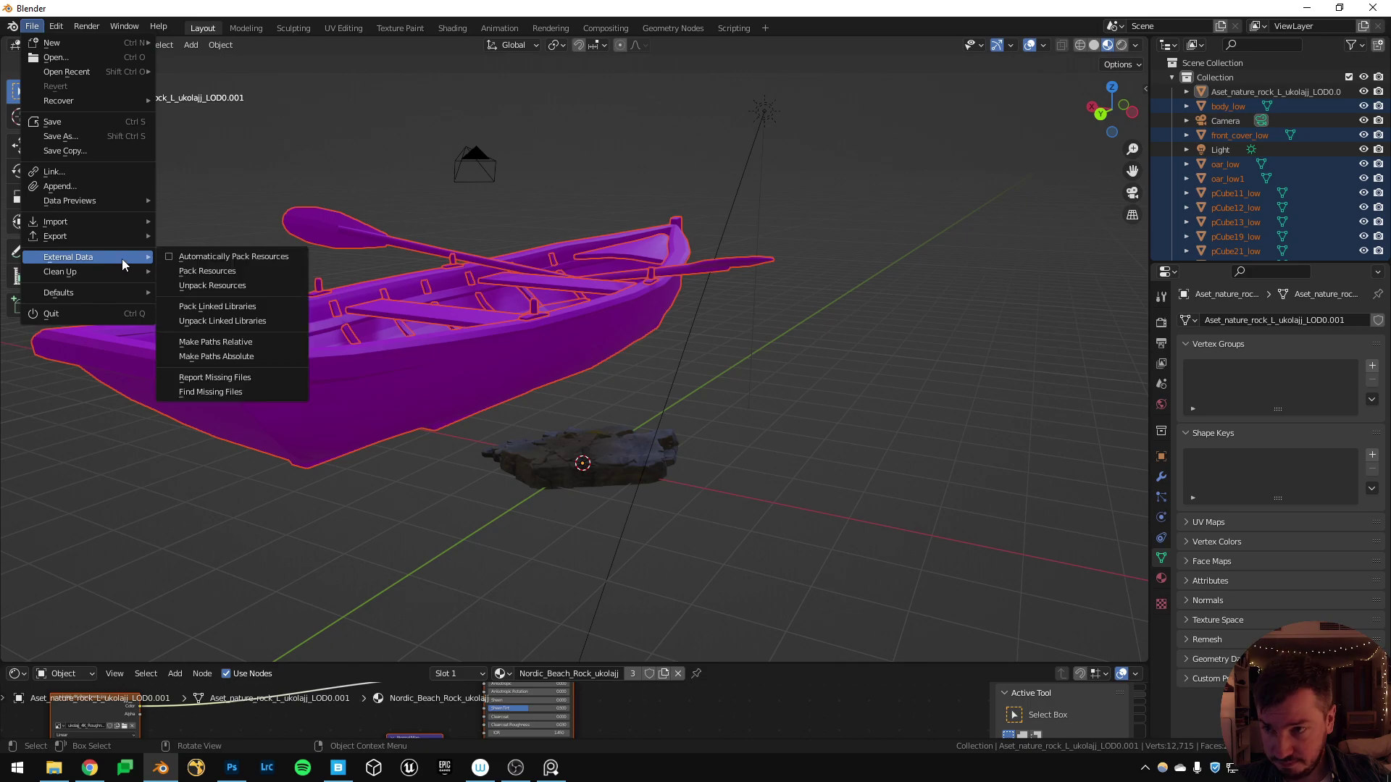
pyautogui.click(217, 392)
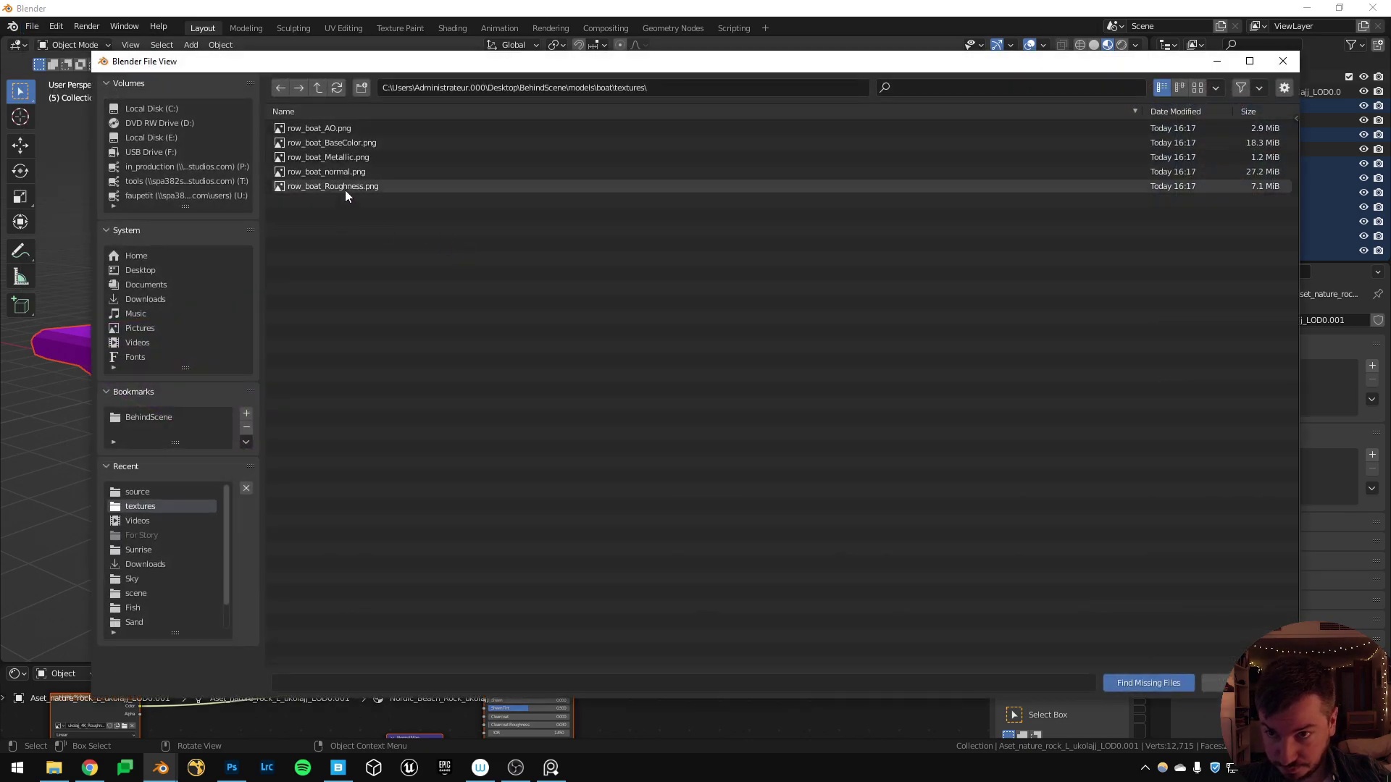
# Relink textures from the boat textures folder and select the hull body_low.
pyautogui.click(1123, 685)
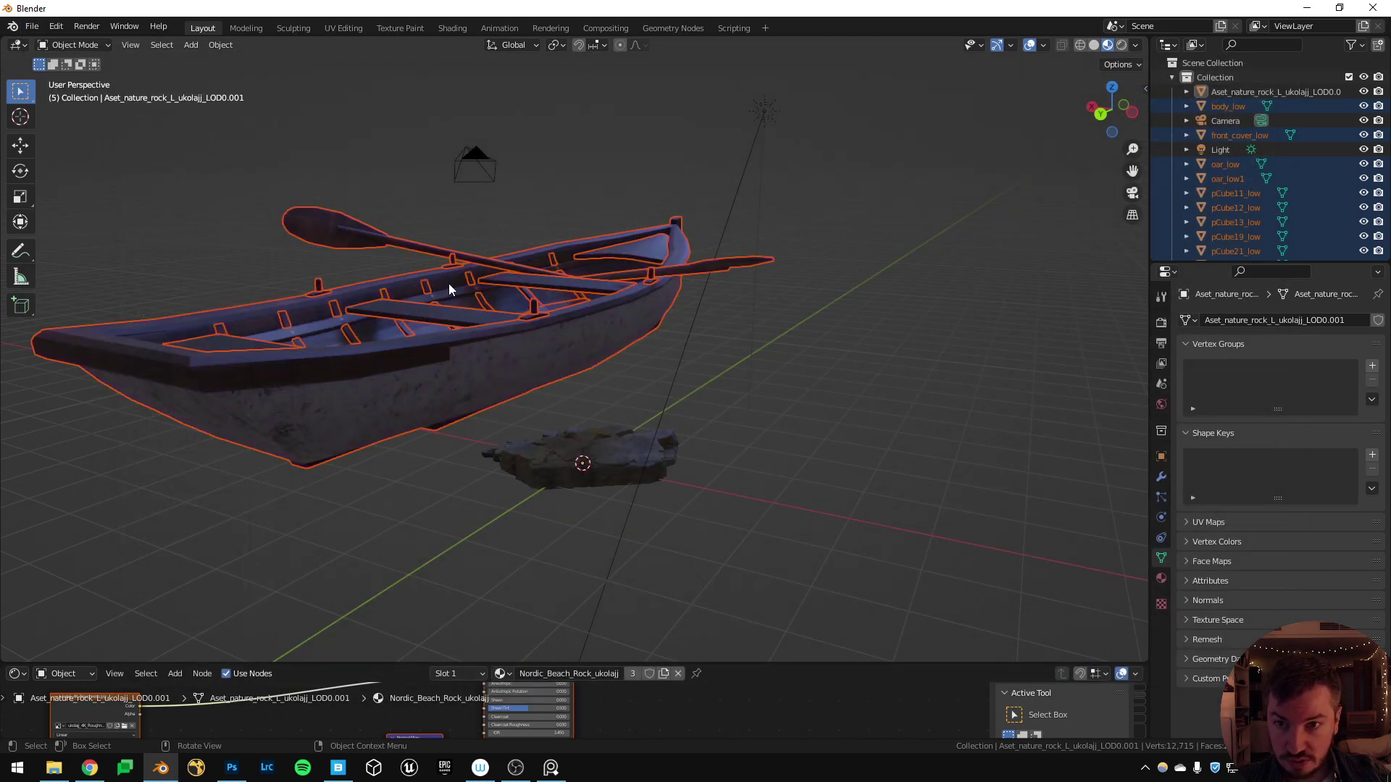
pyautogui.click(267, 197)
pyautogui.moveTo(267, 197); pyautogui.dragTo(481, 248, button='middle')
pyautogui.click(507, 252)
# Box-select the oars and boat parts and join them into body_low with Ctrl+J.
pyautogui.moveTo(224, 158); pyautogui.dragTo(585, 302)
pyautogui.moveTo(585, 301); pyautogui.dragTo(620, 304, button='middle')
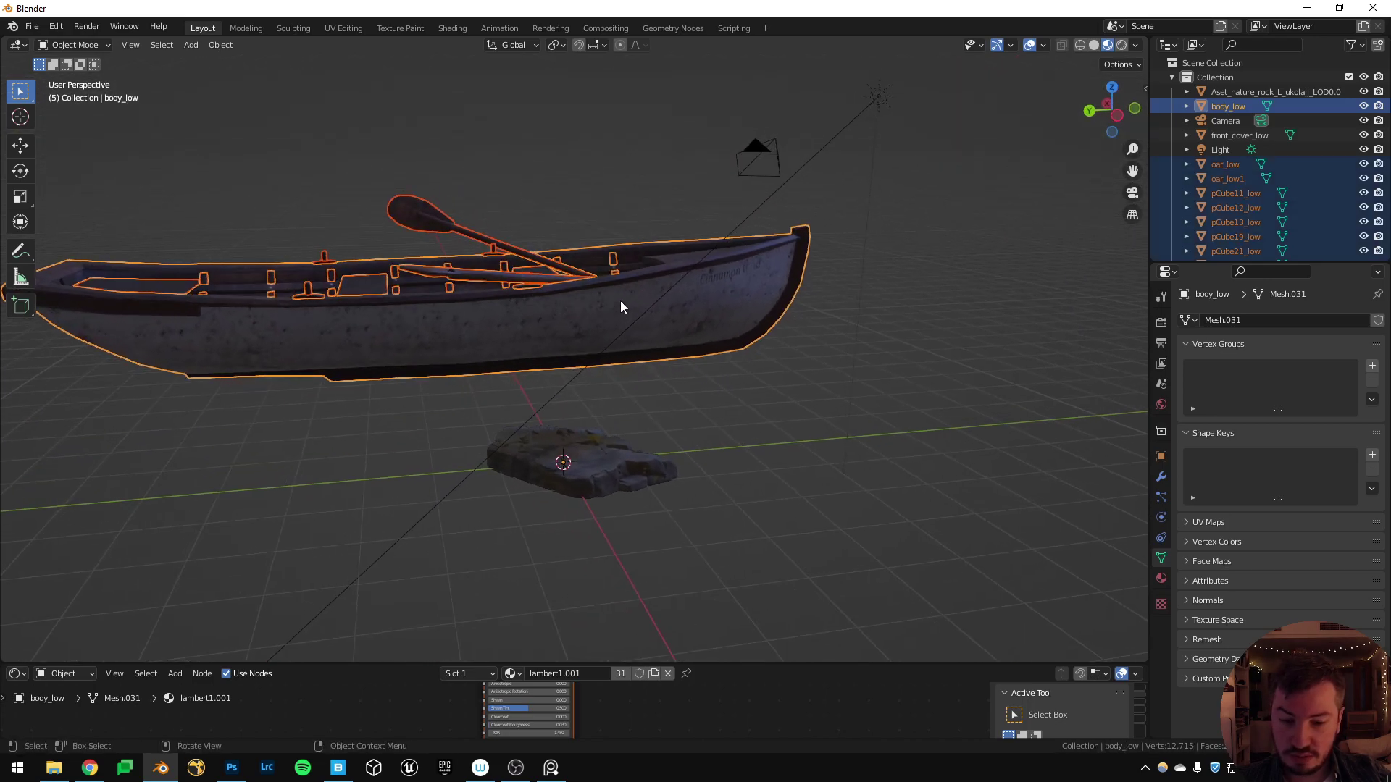
pyautogui.hotkey('ctrl', 'j')
pyautogui.press('g')
pyautogui.rightClick(436, 313)
# Join the leftover boat parts into the boat, excluding the light.
pyautogui.moveTo(429, 211); pyautogui.dragTo(606, 321, button='middle')
pyautogui.moveTo(270, 204); pyautogui.dragTo(673, 366)
pyautogui.keyDown('ctrl'); pyautogui.moveTo(776, 63); pyautogui.dragTo(863, 128); pyautogui.keyUp('ctrl')
pyautogui.hotkey('ctrl', 'j')
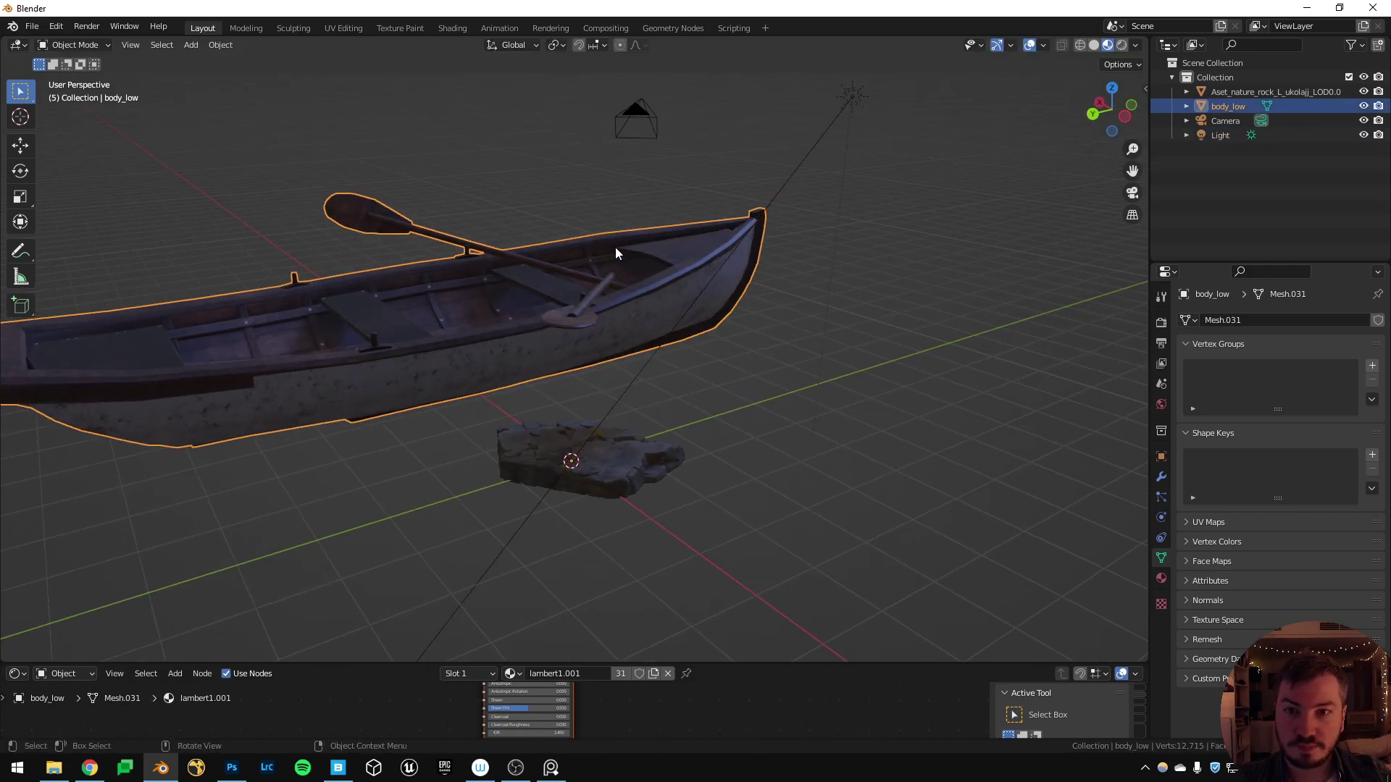
pyautogui.press('g')
pyautogui.rightClick(480, 293)
# Set the boat's origin to Origin to Center of Mass (Surface).
pyautogui.rightClick(478, 359)
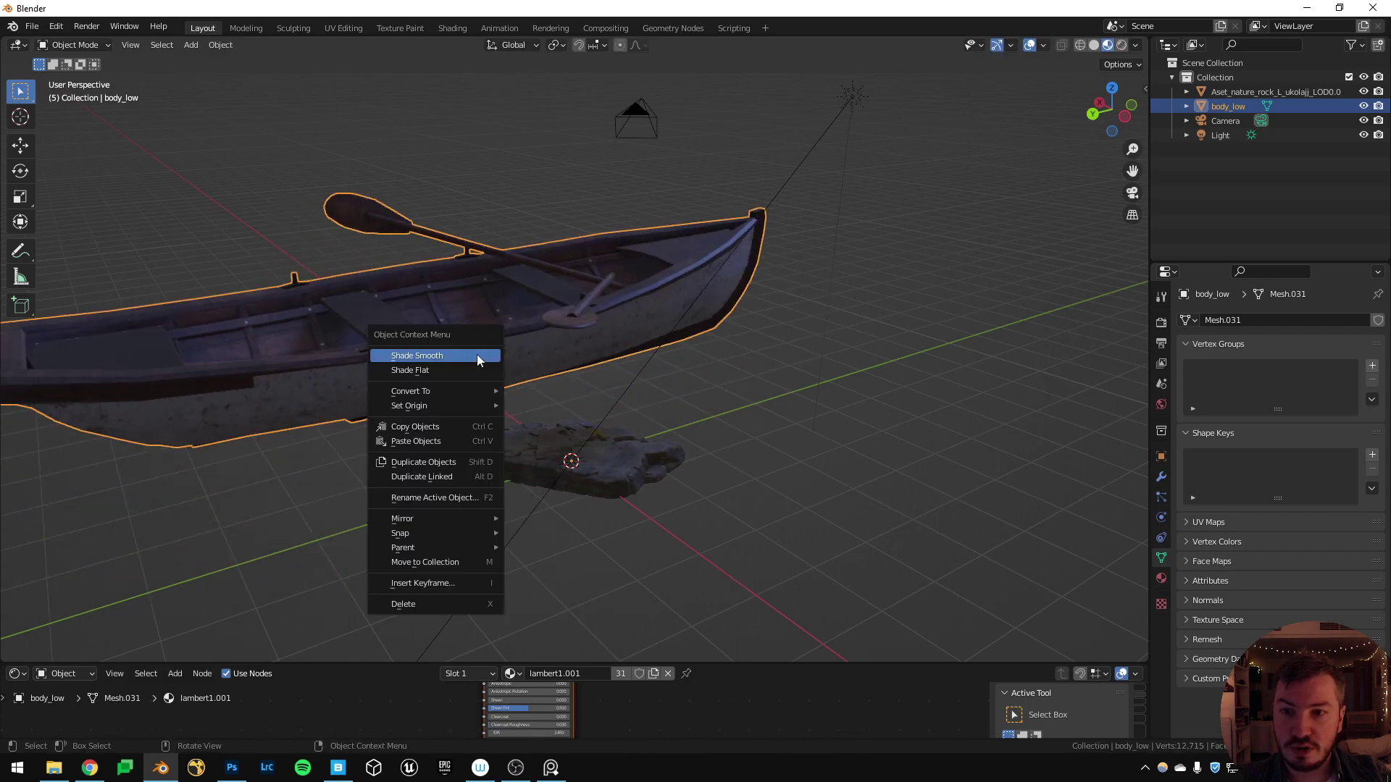
pyautogui.moveTo(473, 406)
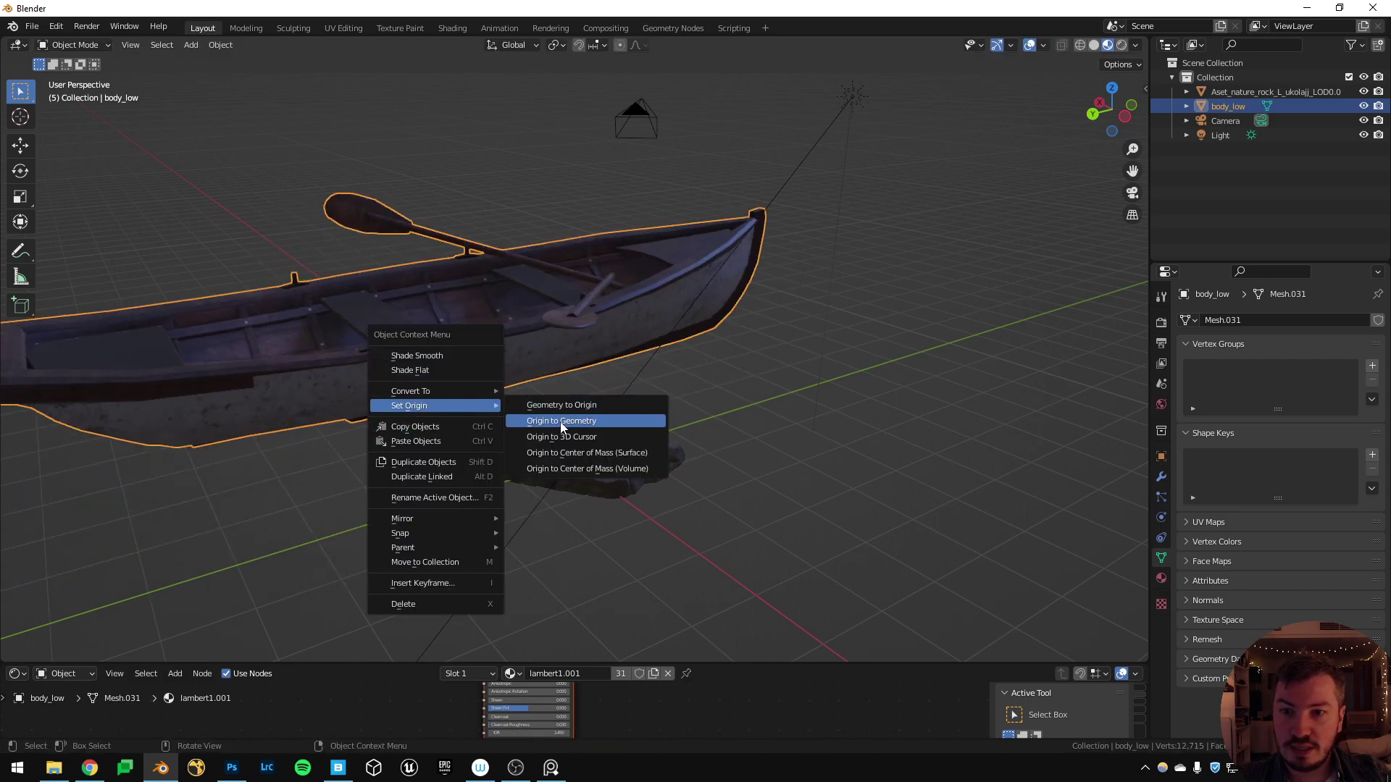
pyautogui.click(629, 452)
# Select the rock and orbit the view toward it.
pyautogui.click(827, 492)
pyautogui.click(619, 469)
pyautogui.moveTo(628, 472); pyautogui.dragTo(500, 492, button='middle')
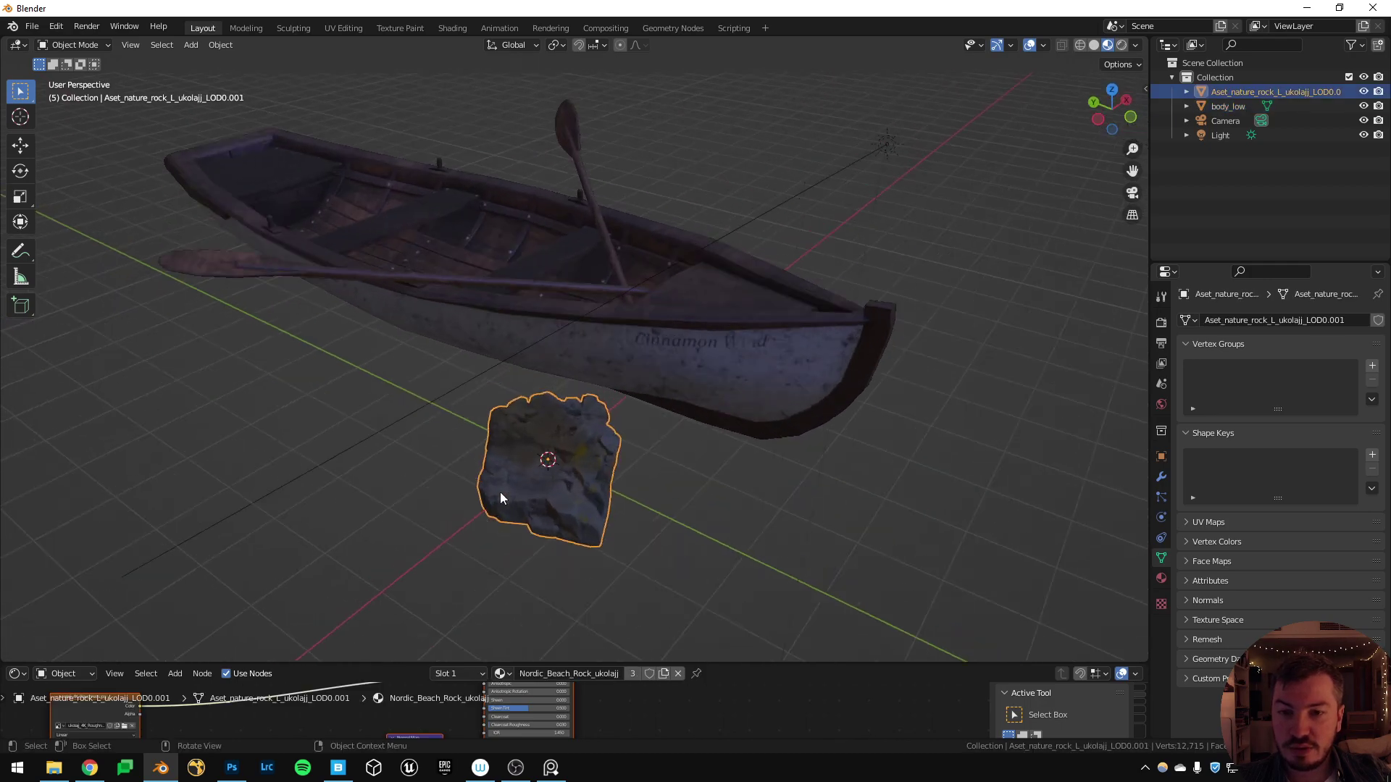
pyautogui.scroll(3, 501, 493)
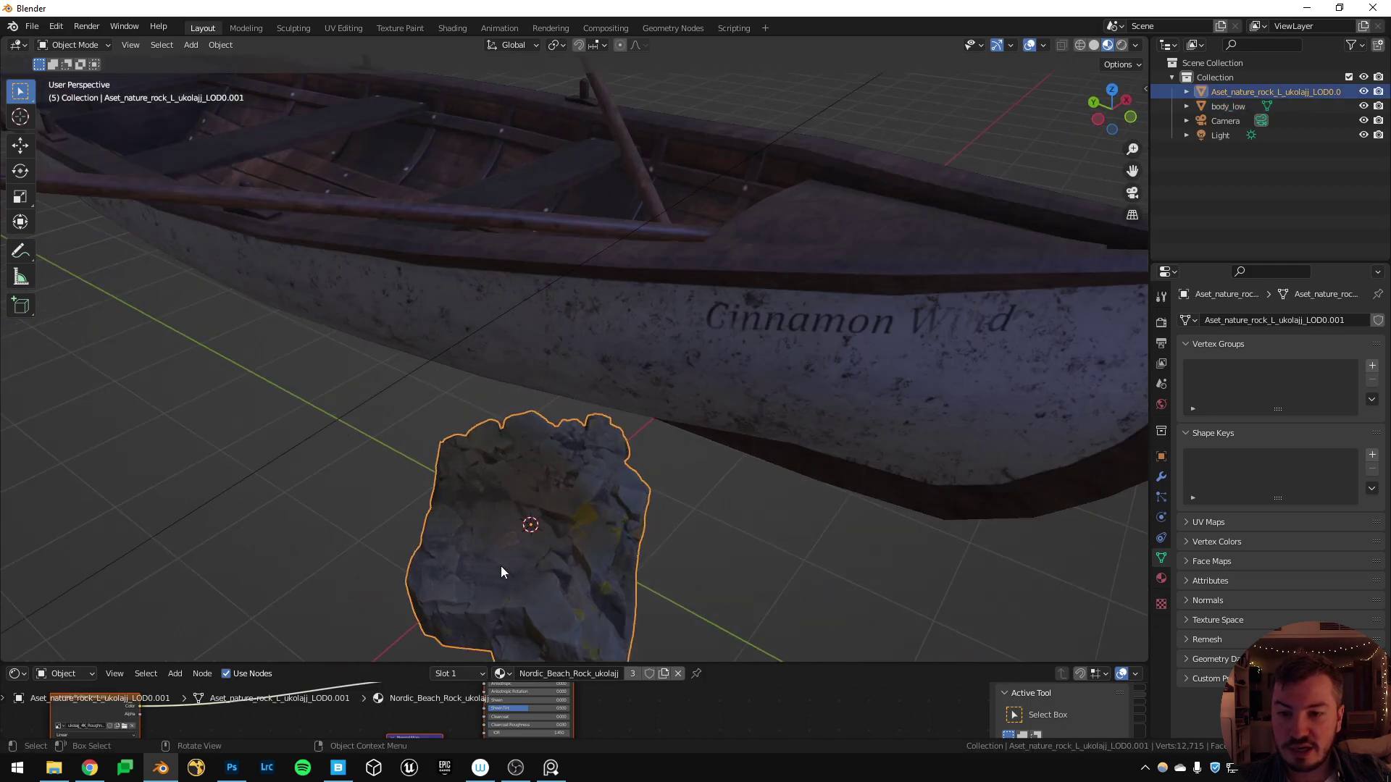
# Browse Quixel Bridge's 3D Assets and view the Nordic Beach Rock Formation details at 4K.
pyautogui.click(334, 773)
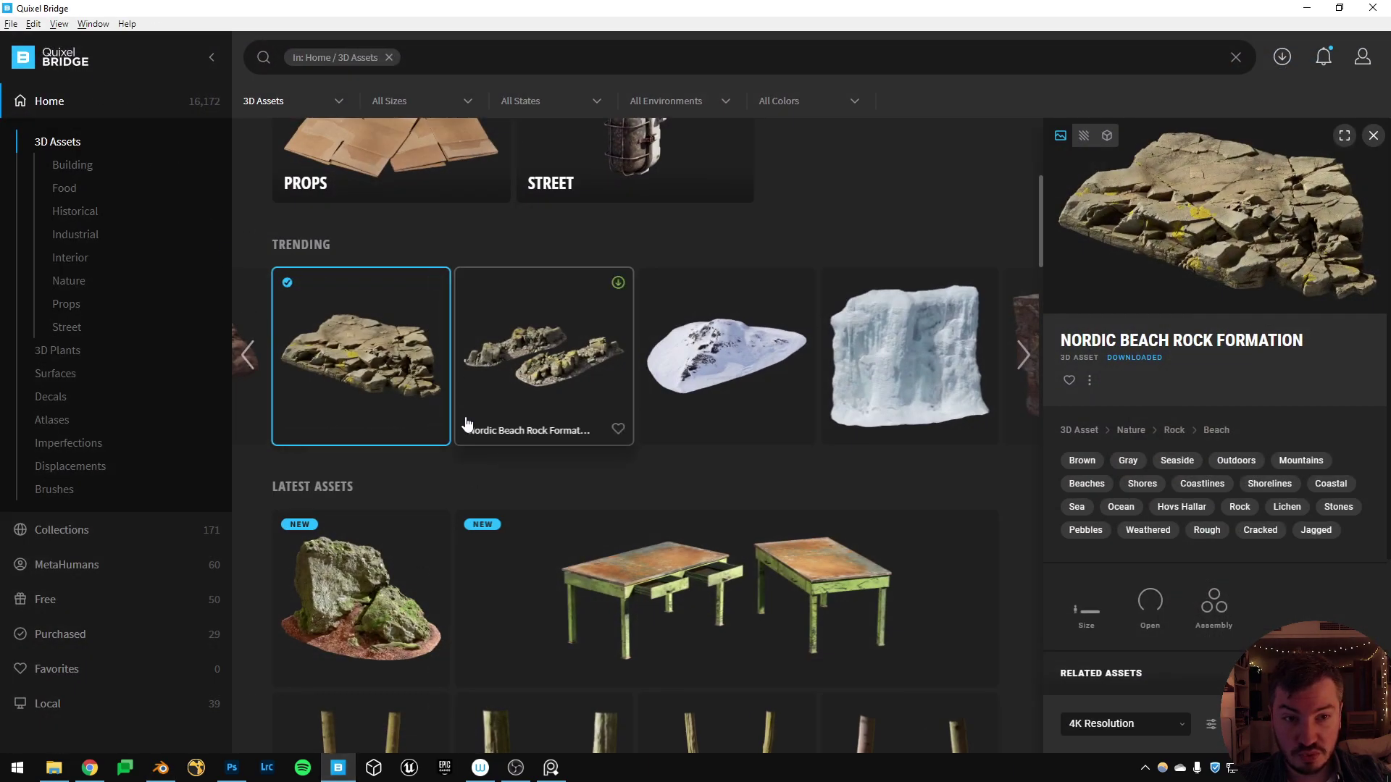
pyautogui.scroll(-5, 507, 500)
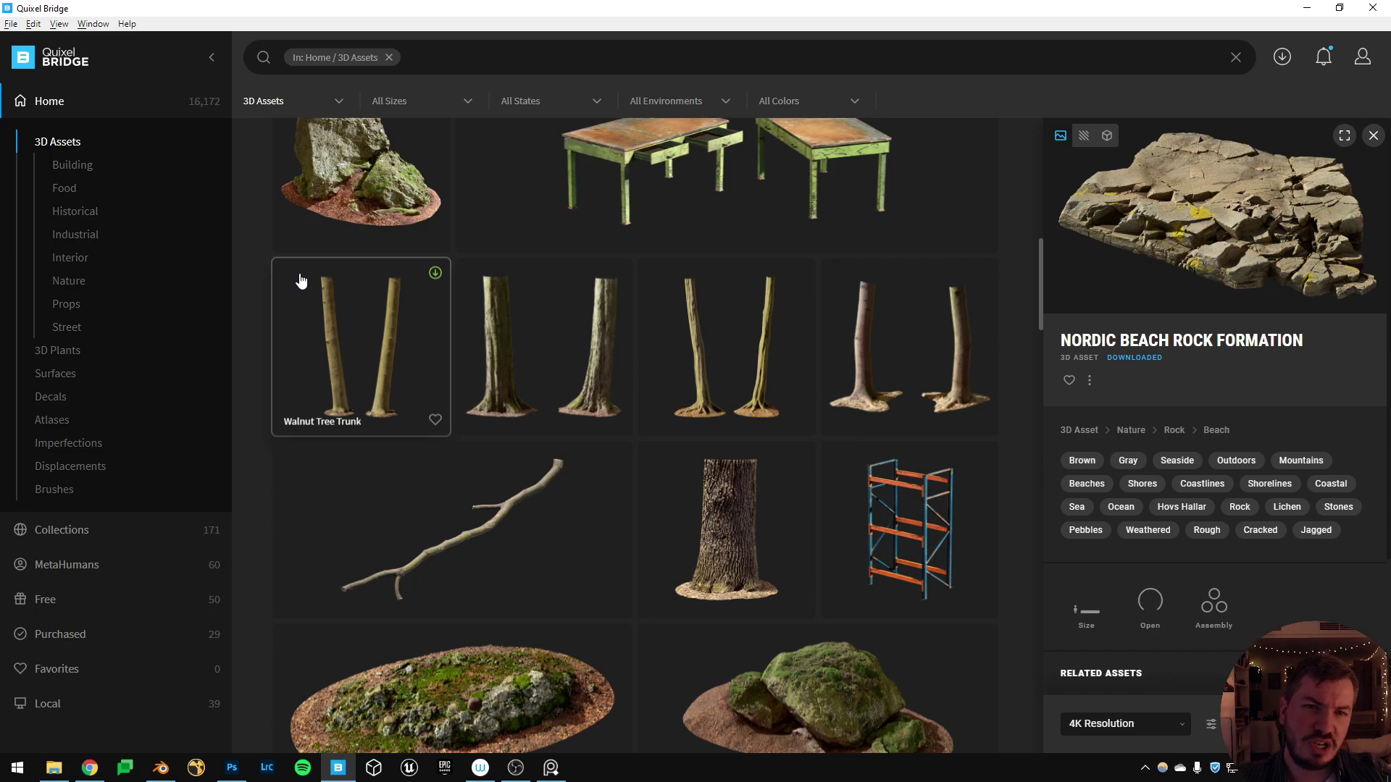
pyautogui.press('Escape')
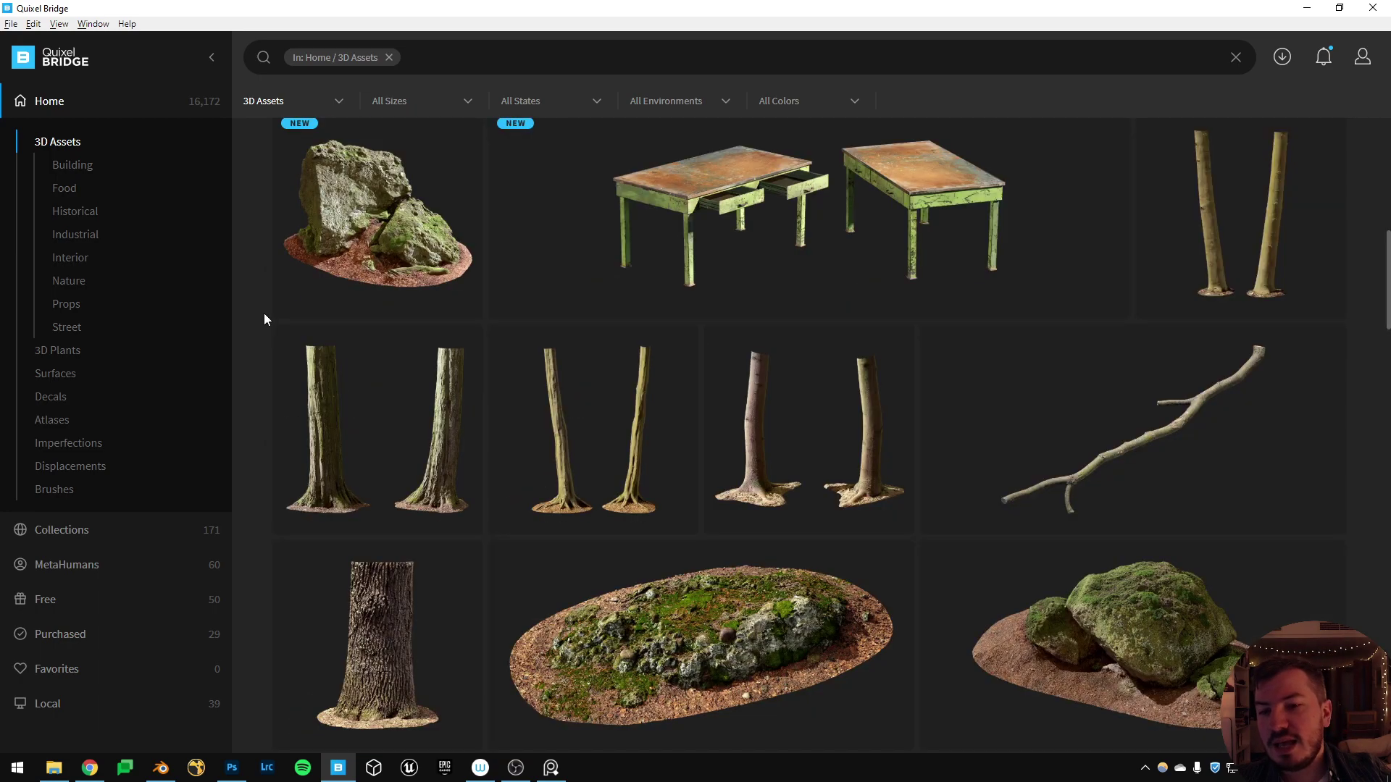
pyautogui.scroll(3, 263, 313)
pyautogui.scroll(5, 266, 313)
pyautogui.click(370, 572)
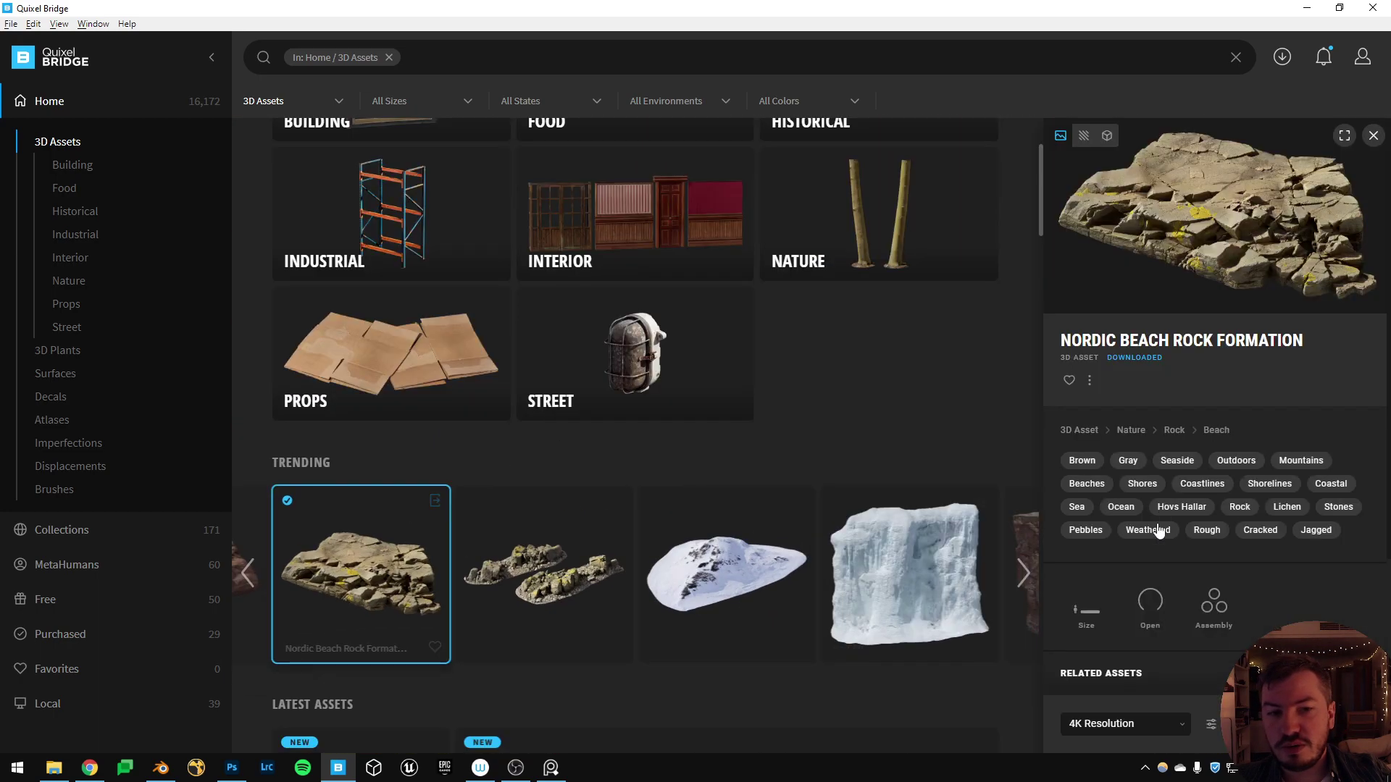
pyautogui.scroll(-1, 1169, 685)
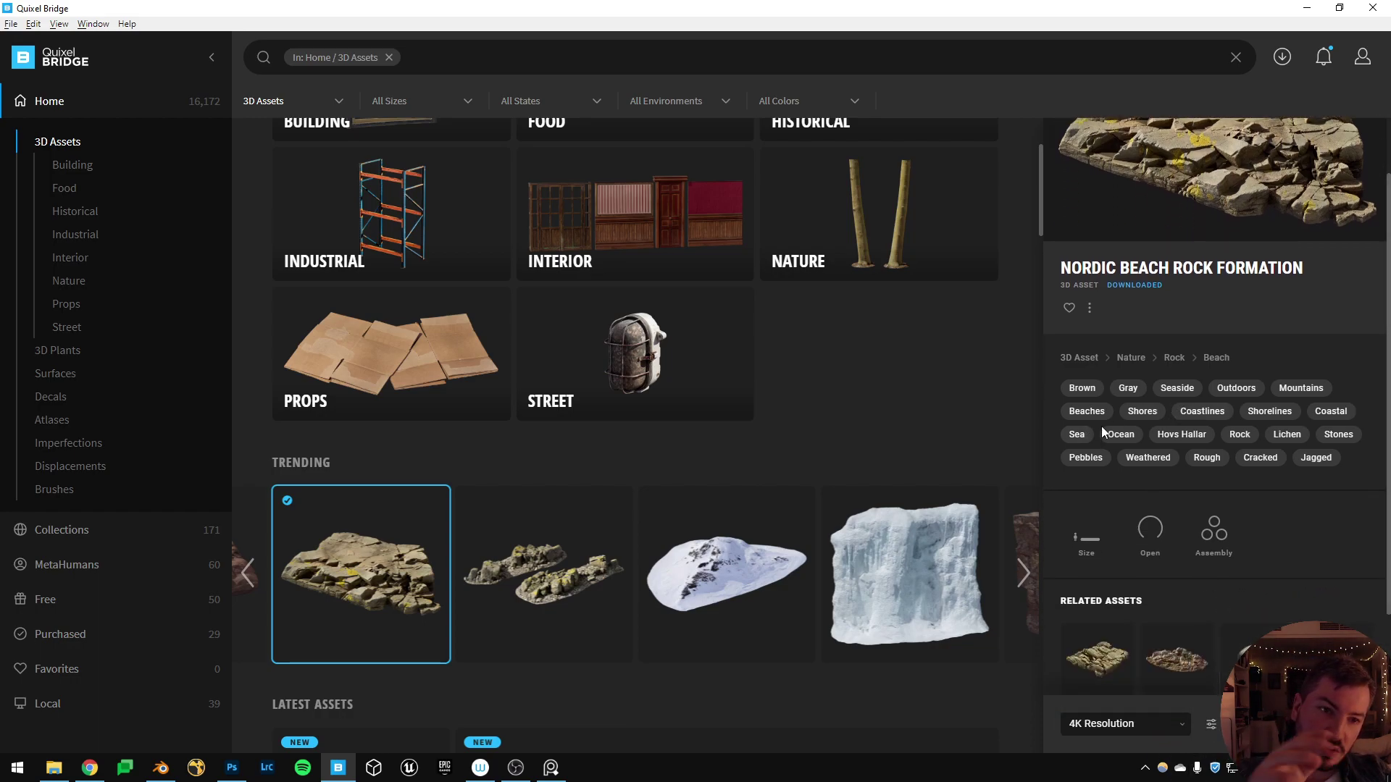
# Back in Blender, select the boat and scale it down.
pyautogui.click(160, 767)
pyautogui.click(704, 547)
pyautogui.scroll(-5, 588, 536)
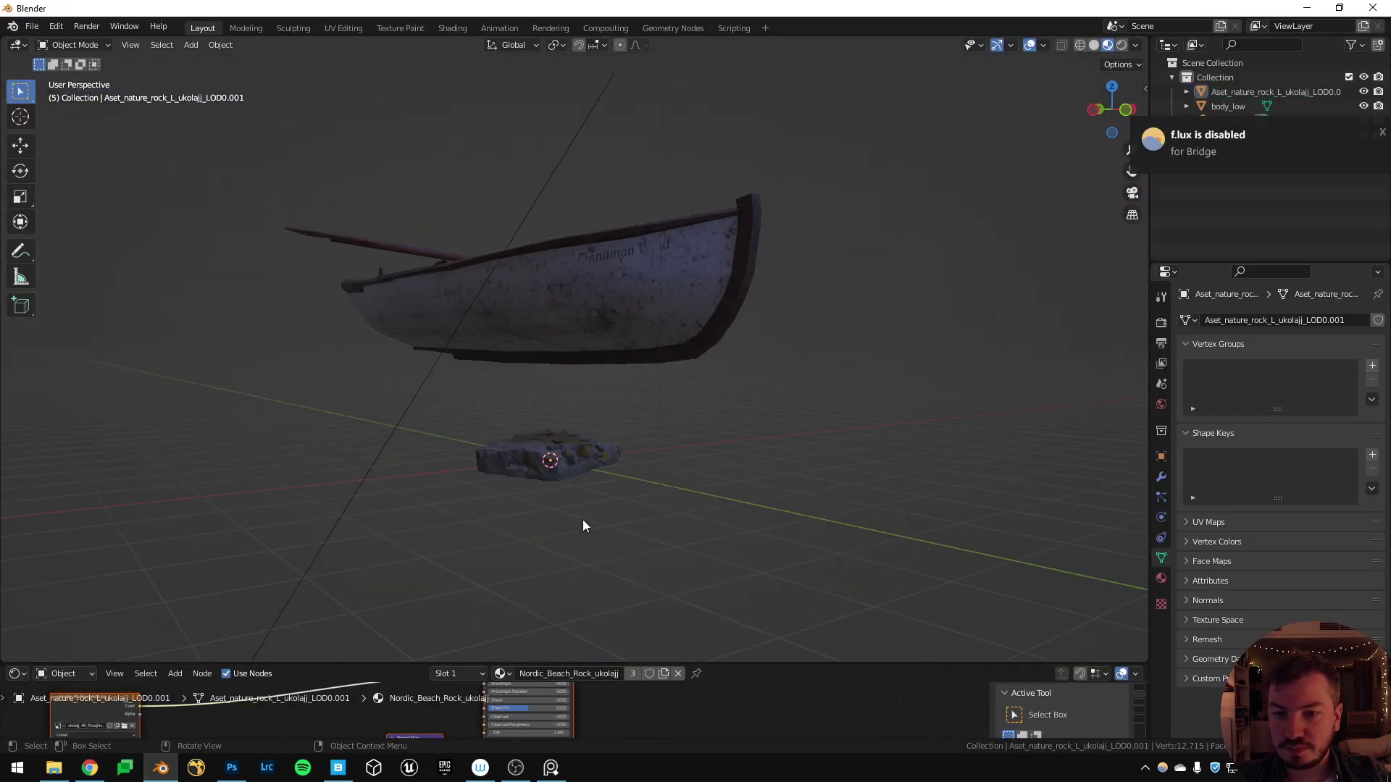
pyautogui.click(604, 359)
pyautogui.press('s')
pyautogui.click(545, 393)
# Duplicate the rock to the right, rotate the copy about Z and shrink it.
pyautogui.click(572, 453)
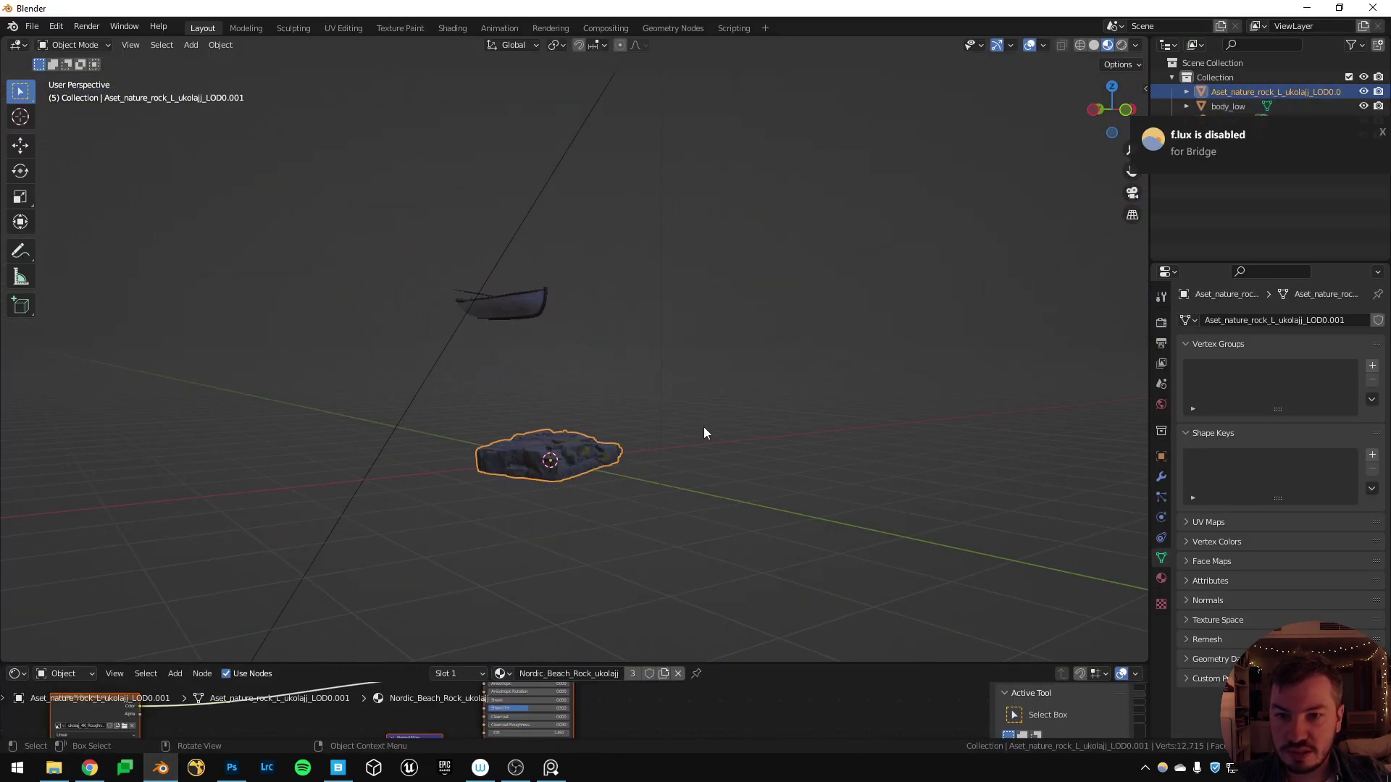
pyautogui.moveTo(705, 432); pyautogui.dragTo(598, 426, button='middle')
pyautogui.scroll(6, 543, 348)
pyautogui.scroll(-5, 499, 427)
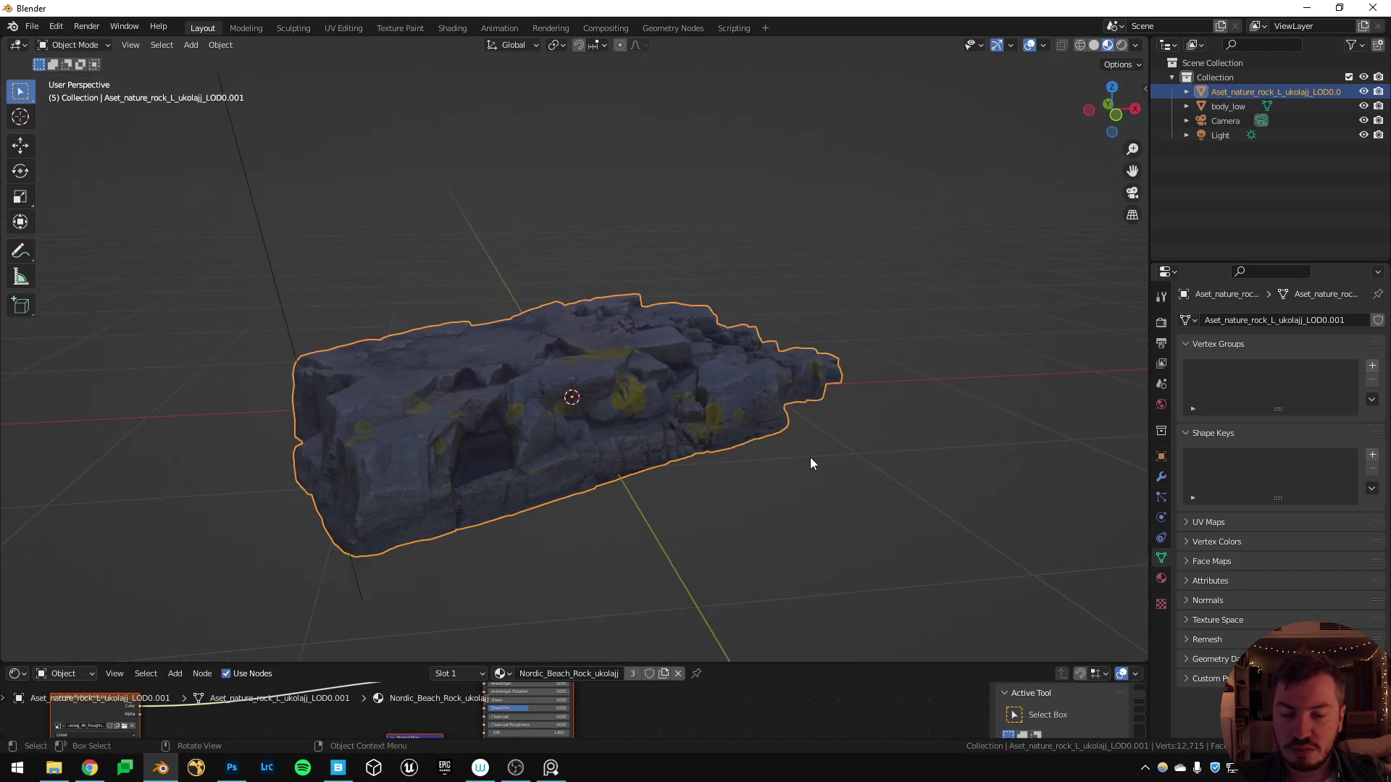
pyautogui.hotkey('shift', 'd')
pyautogui.click(1043, 456)
pyautogui.press('r')
pyautogui.press('z')
pyautogui.click(823, 537)
pyautogui.press('s')
pyautogui.click(731, 480)
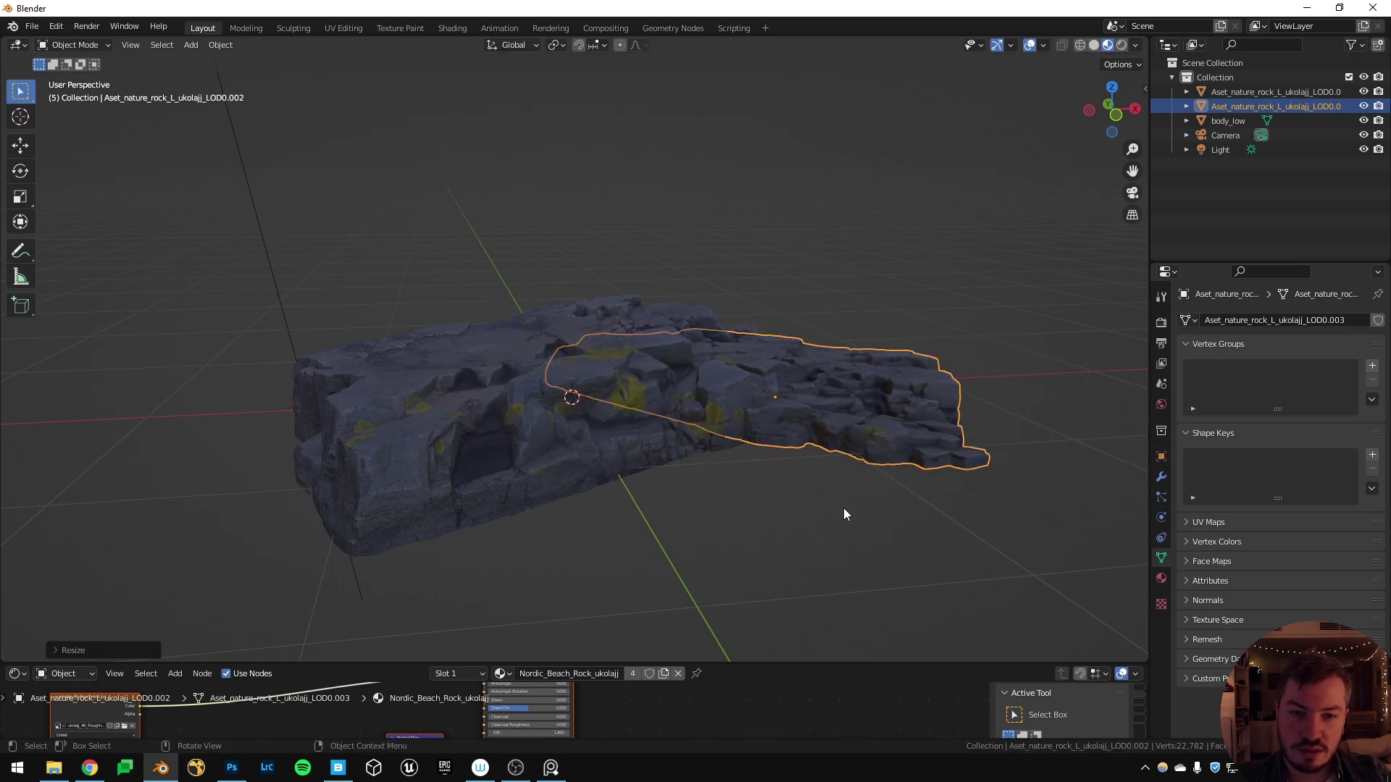
# Widen the duplicate rock with a height-locked scale and reposition it.
pyautogui.hotkey('shift', 's')
pyautogui.press('Escape')
pyautogui.press('s')
pyautogui.hotkey('shift', 'z')
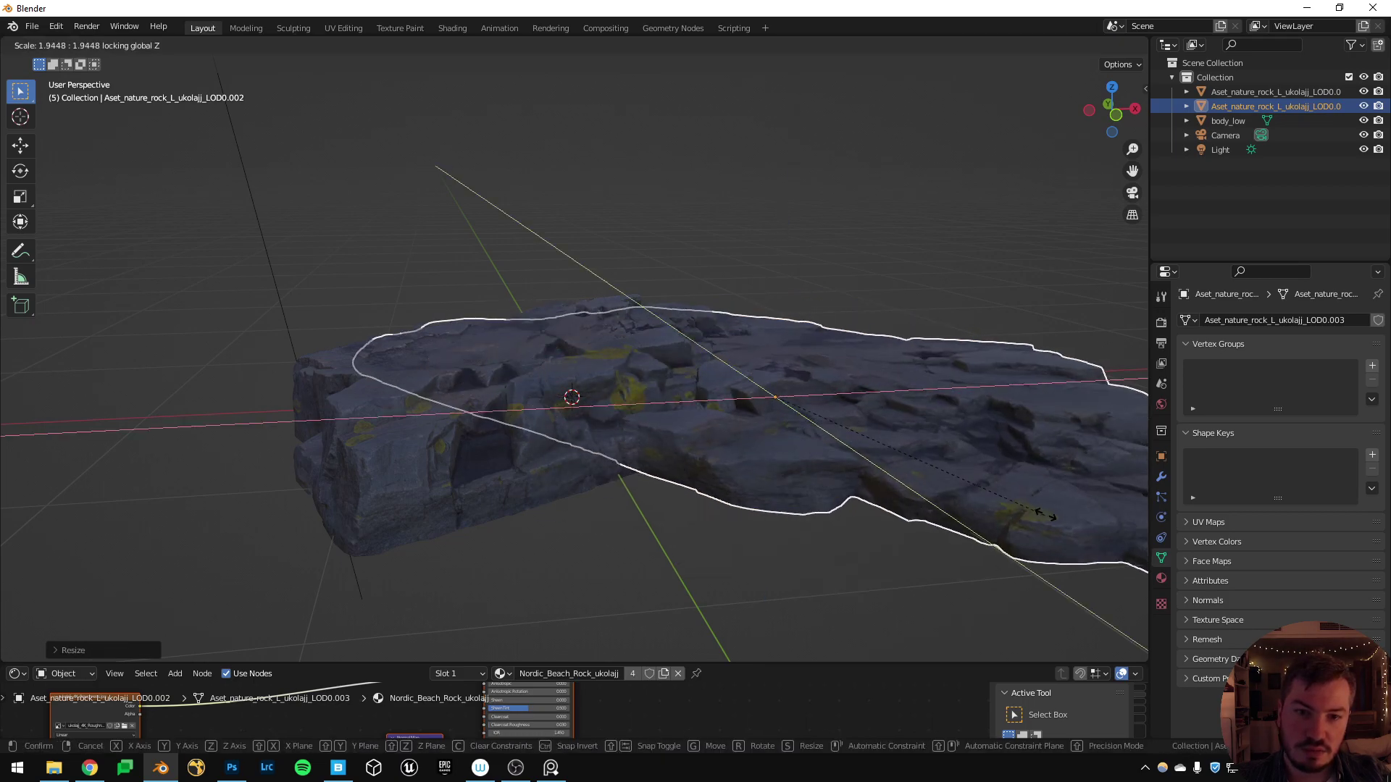
pyautogui.click(950, 394)
pyautogui.press('g')
pyautogui.click(949, 406)
# Widen the duplicate rock further without changing its height, then turn it about Z.
pyautogui.press('r')
pyautogui.press('Escape')
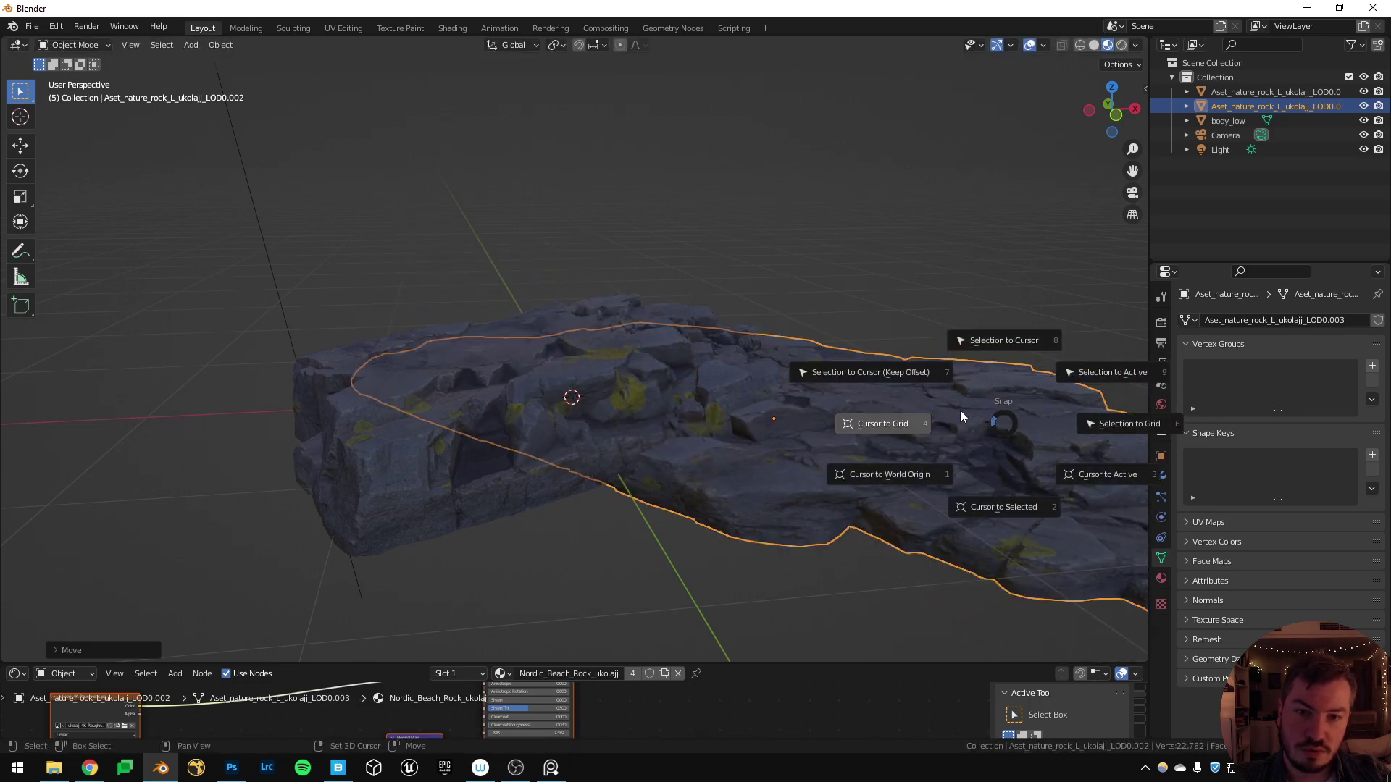
pyautogui.press('s')
pyautogui.hotkey('shift', 'z')
pyautogui.click(956, 428)
pyautogui.press('s')
pyautogui.hotkey('shift', 'z')
pyautogui.press('Return')
pyautogui.press('r')
pyautogui.press('z')
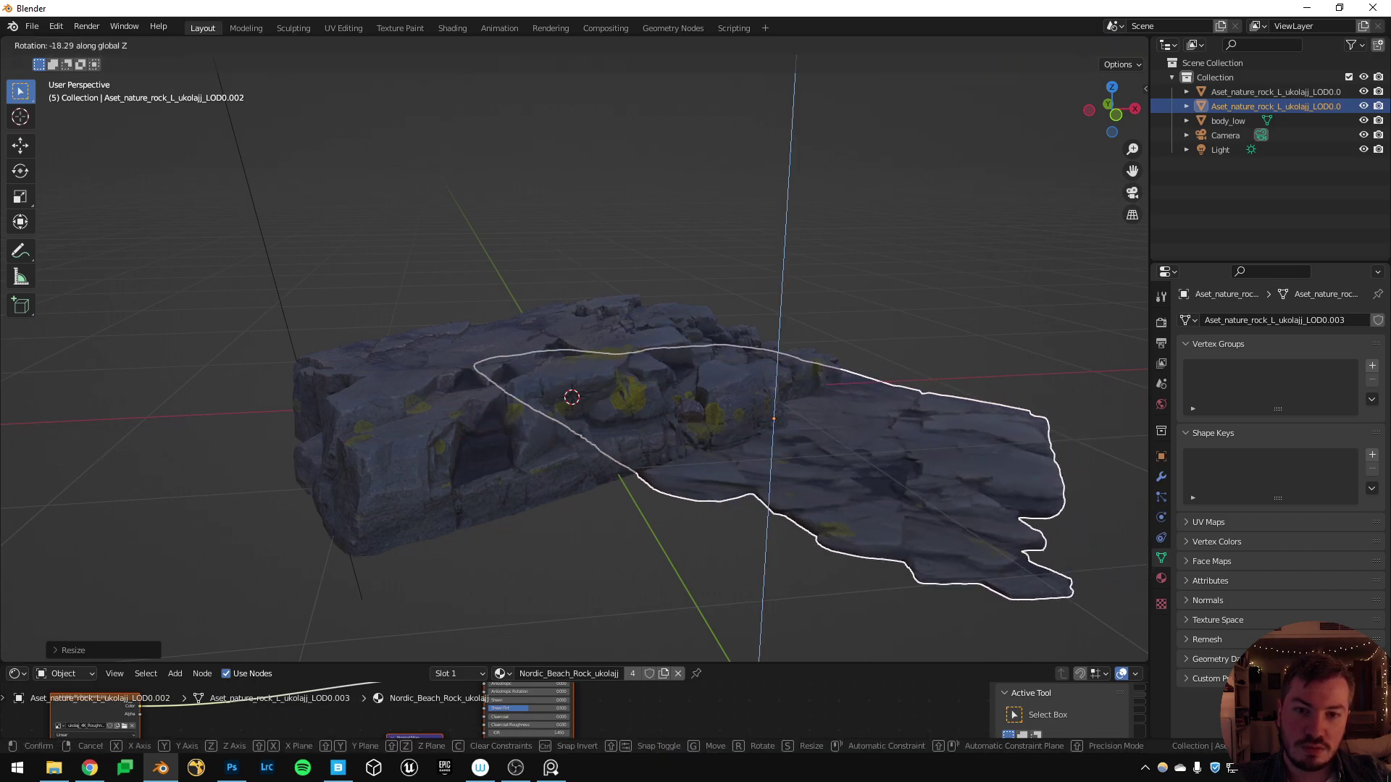
pyautogui.click(931, 99)
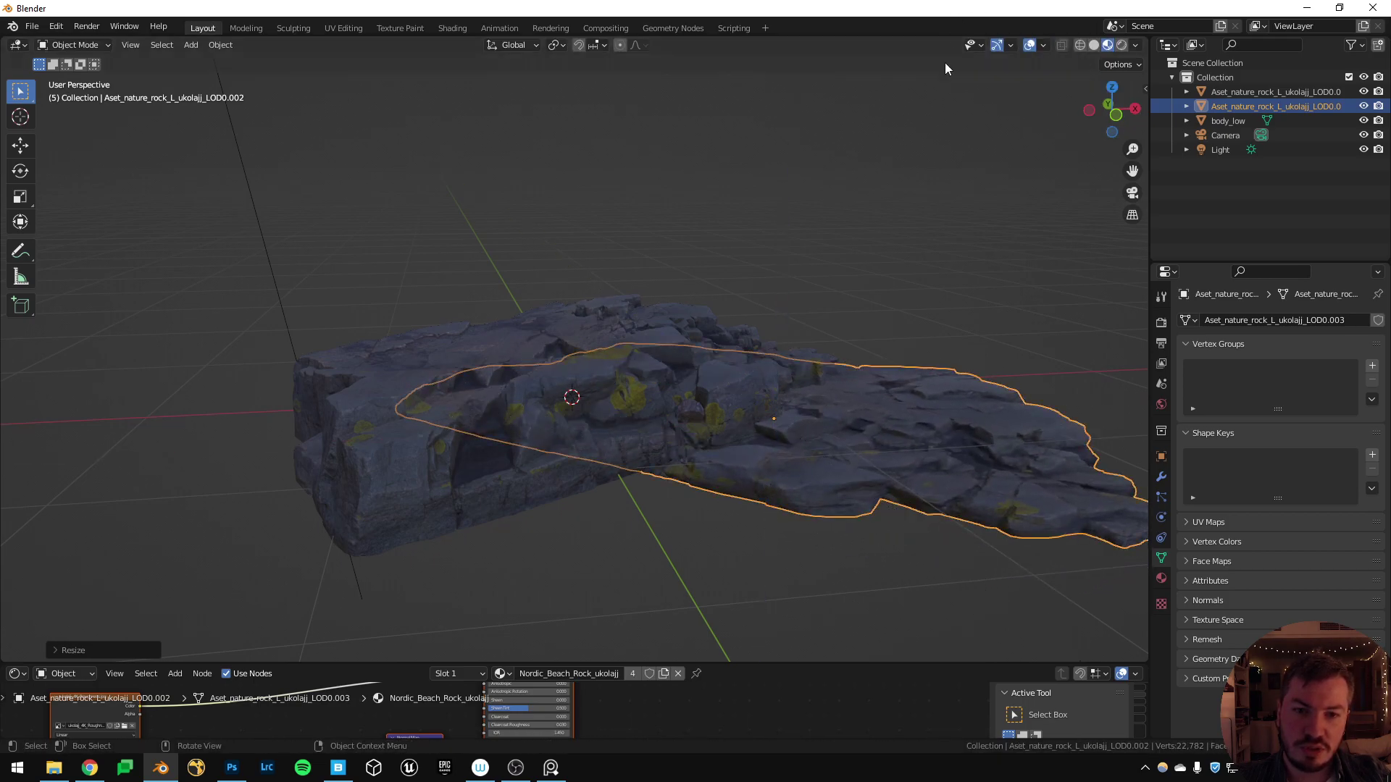
# Make another rock copy, rotate it about Z, enlarge it greatly and adjust its height.
pyautogui.hotkey('shift', 'd')
pyautogui.click(831, 406)
pyautogui.press('r')
pyautogui.press('z')
pyautogui.click(637, 639)
pyautogui.scroll(-2, 688, 472)
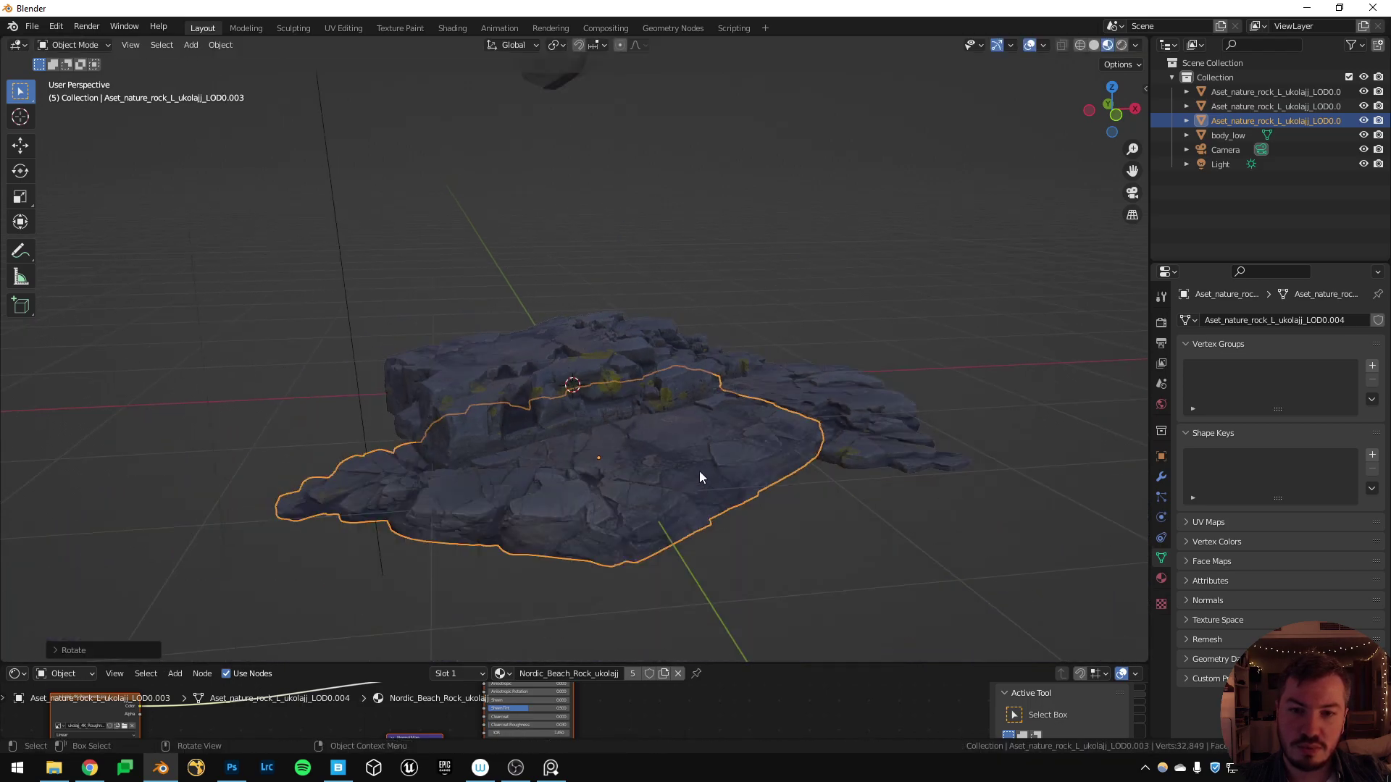
pyautogui.press('s')
pyautogui.click(963, 403)
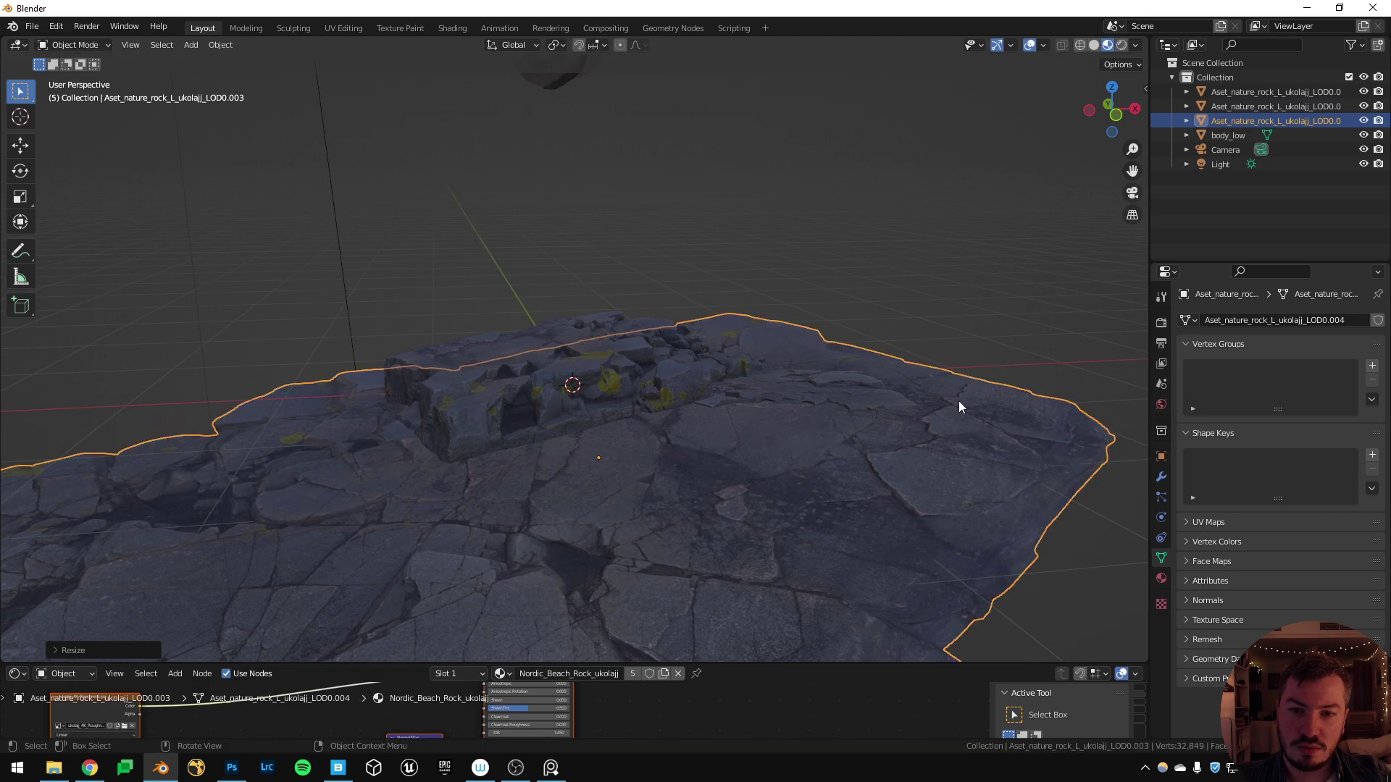
pyautogui.press('g')
pyautogui.hotkey('shift', 'z')
pyautogui.press('z')
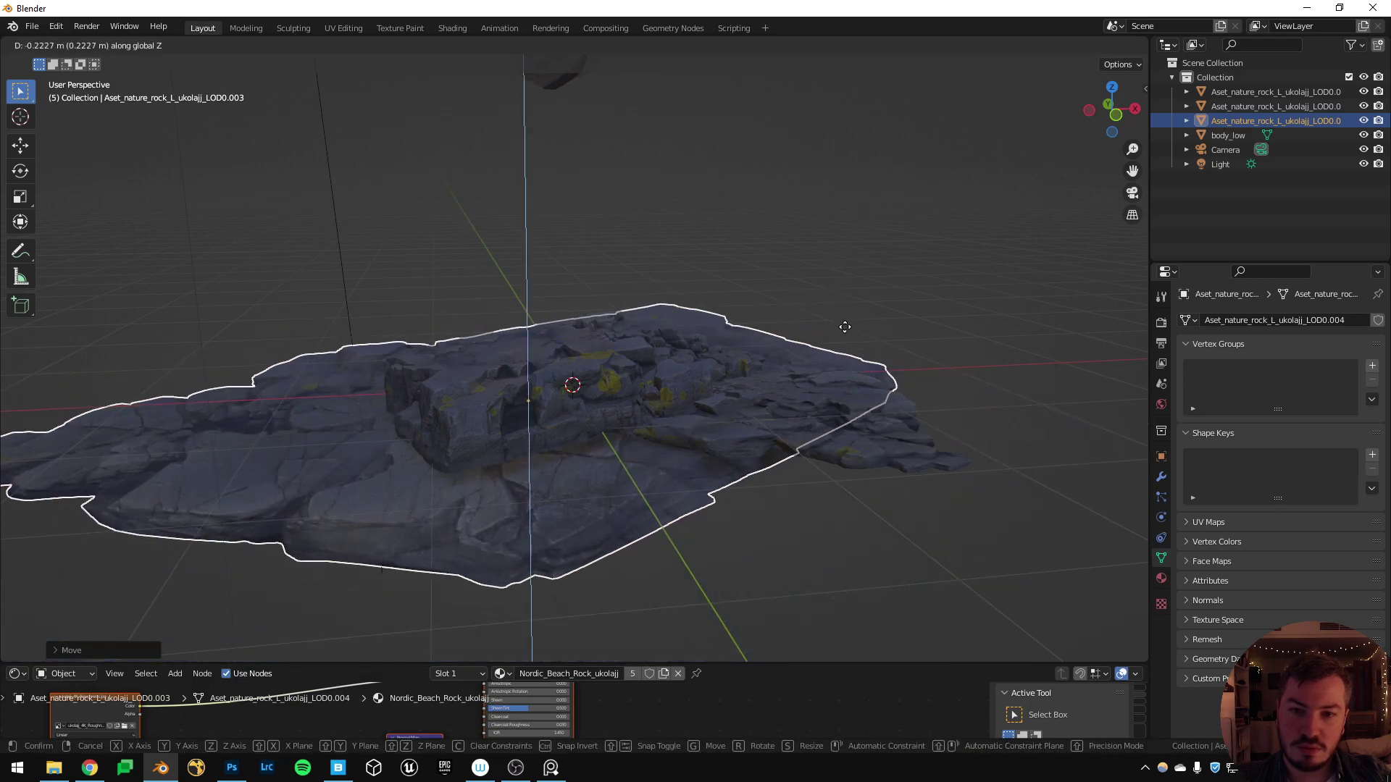
pyautogui.click(855, 320)
pyautogui.press('g')
pyautogui.press('Escape')
# Resize the smaller rock and raise it vertically.
pyautogui.click(639, 407)
pyautogui.press('s')
pyautogui.click(641, 406)
pyautogui.press('g')
pyautogui.press('z')
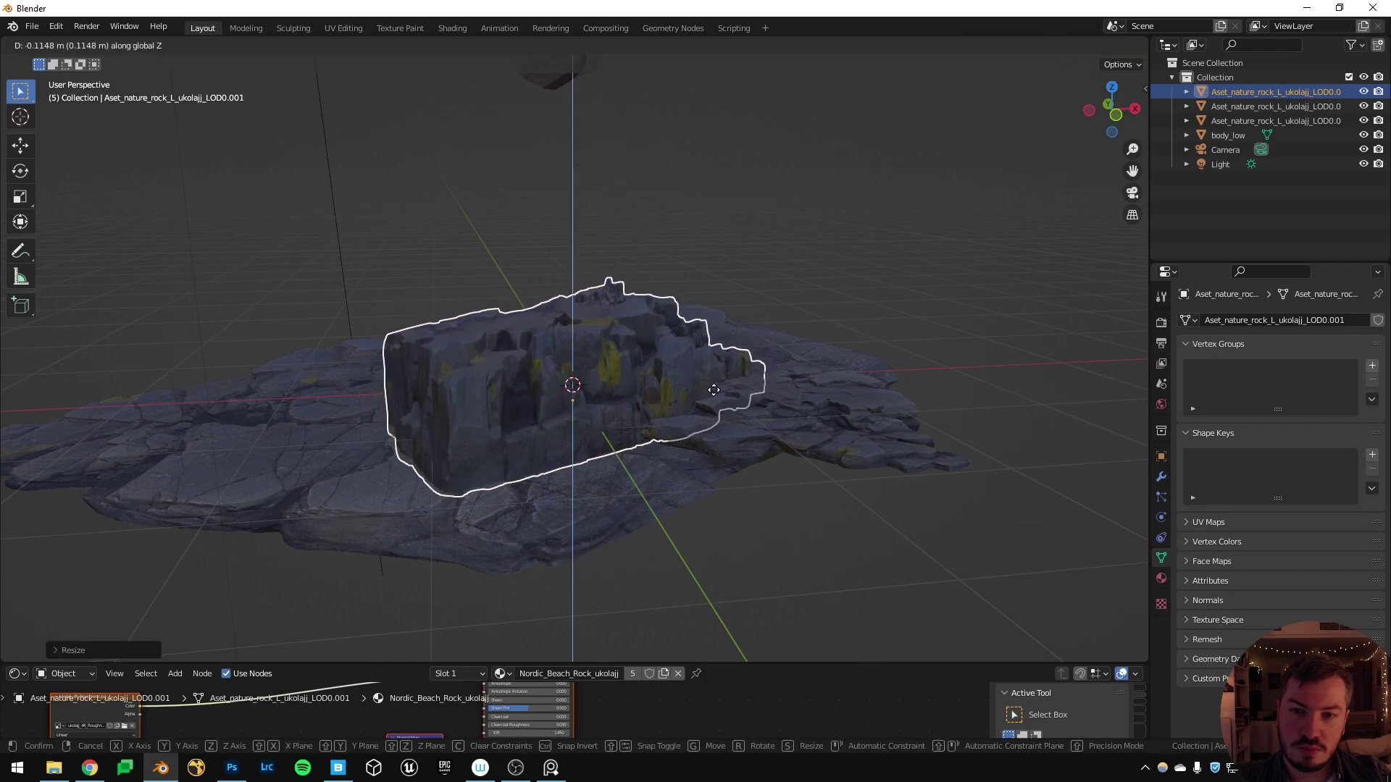
pyautogui.click(698, 472)
# Duplicate the flat rock, turn it about Z, sink it slightly, and deselect all.
pyautogui.click(742, 434)
pyautogui.hotkey('shift', 'd')
pyautogui.click(739, 527)
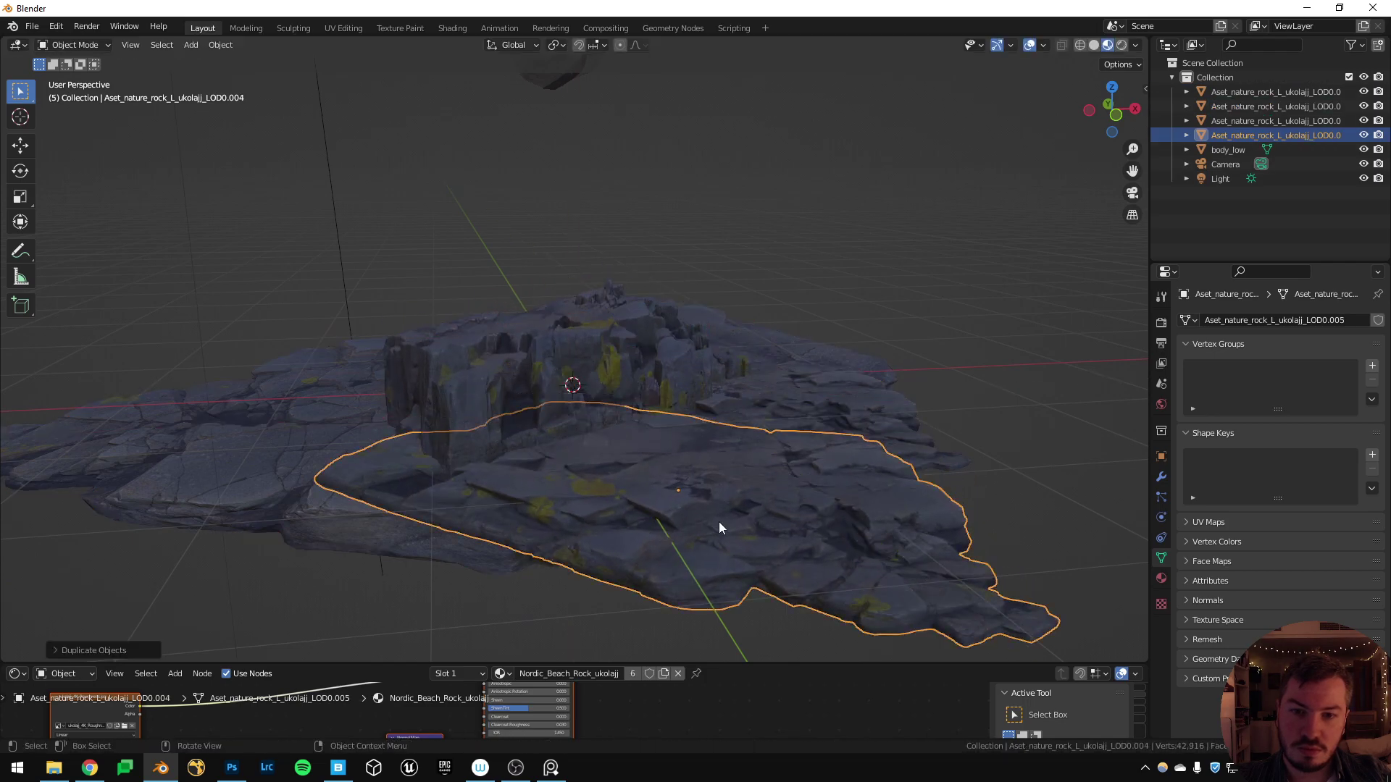
pyautogui.press('r')
pyautogui.press('z')
pyautogui.click(797, 379)
pyautogui.press('g')
pyautogui.press('z')
pyautogui.click(798, 423)
pyautogui.hotkey('alt', 'a')
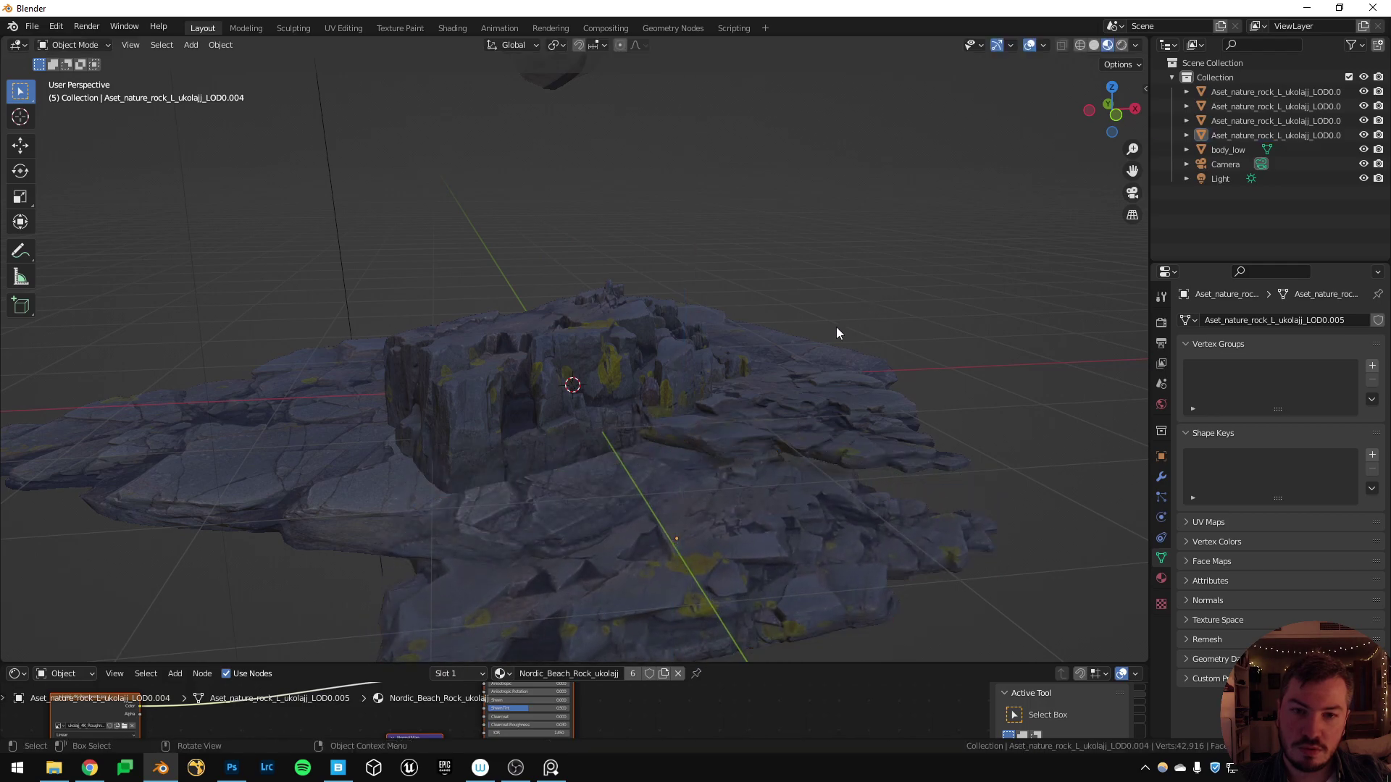
pyautogui.hotkey('shift', 'a')
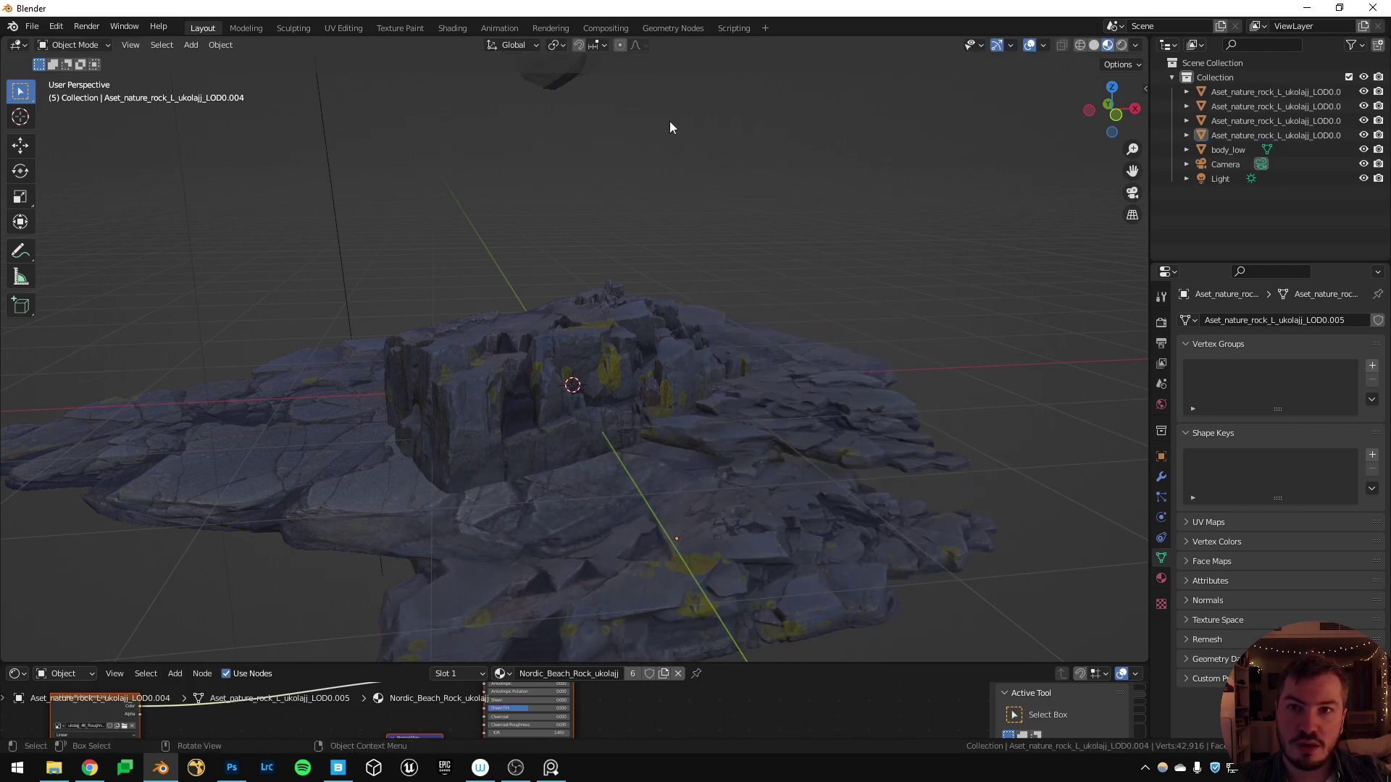
# Snap the body_low boat to a cursor spot on the rocks, then shrink, rotate and lower it.
pyautogui.click(544, 70)
pyautogui.keyDown('shift'); pyautogui.rightClick(746, 483); pyautogui.keyUp('shift')
pyautogui.hotkey('shift', 's')
pyautogui.click(745, 254)
pyautogui.press('s')
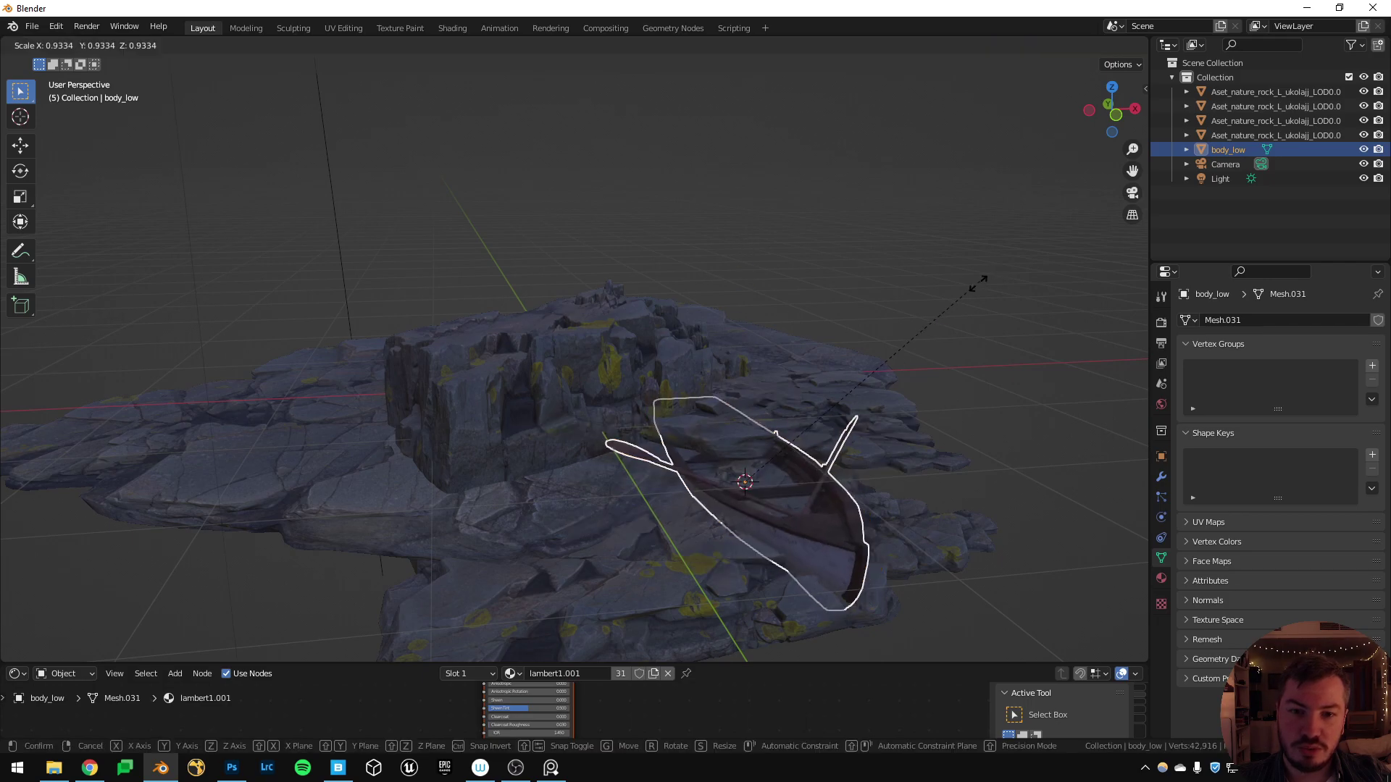
pyautogui.click(890, 396)
pyautogui.press('r')
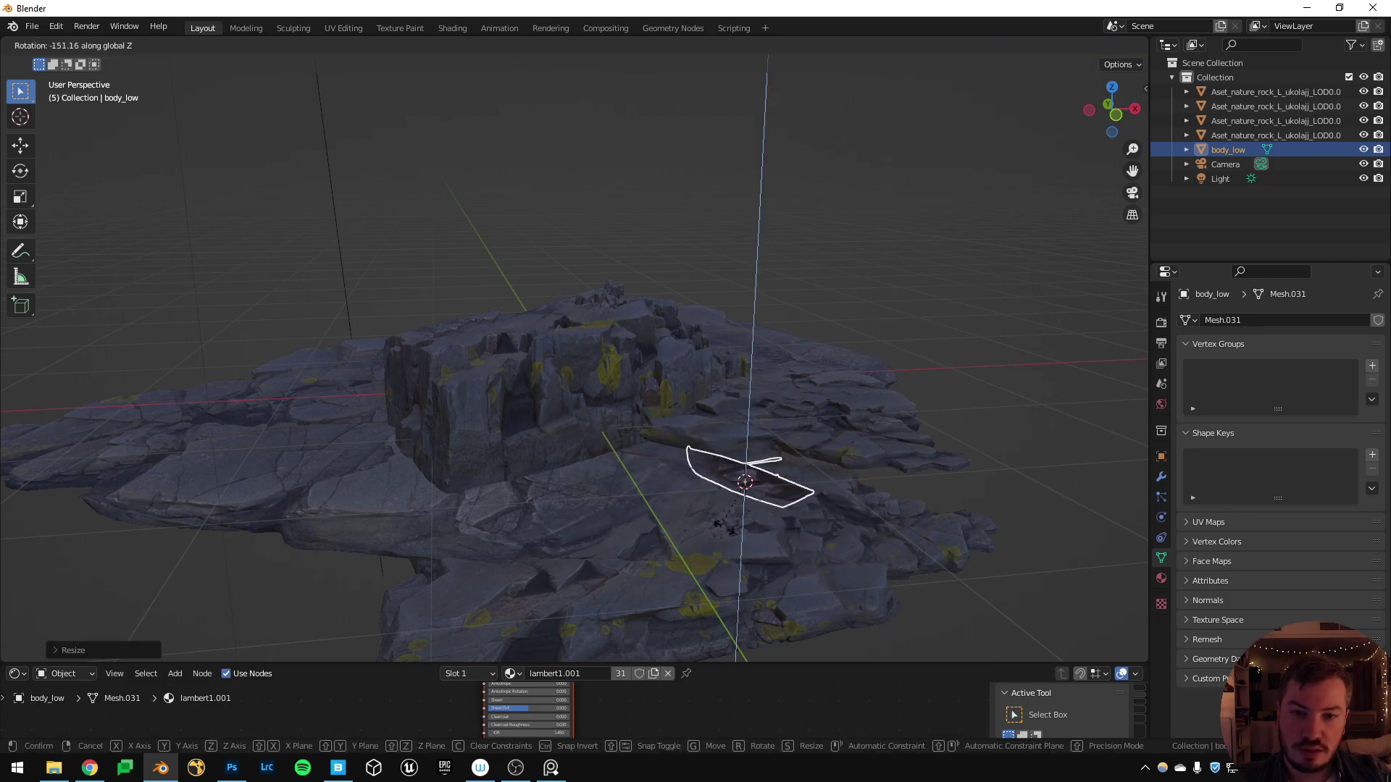
pyautogui.click(679, 457)
pyautogui.press('KP_Decimal')
pyautogui.moveTo(679, 457); pyautogui.dragTo(739, 367, button='middle')
pyautogui.press('g')
pyautogui.press('z')
pyautogui.click(739, 329)
# Adjust a rock's height and stretch it along Z.
pyautogui.click(497, 295)
pyautogui.press('g')
pyautogui.press('z')
pyautogui.click(512, 331)
pyautogui.press('s')
pyautogui.press('z')
pyautogui.click(517, 310)
pyautogui.scroll(4, 663, 293)
# Add a Plane, enlarge it and raise it to water level.
pyautogui.hotkey('shift', 'a')
pyautogui.moveTo(754, 387)
pyautogui.click(829, 383)
pyautogui.moveTo(744, 337); pyautogui.dragTo(762, 355, button='middle')
pyautogui.press('s')
pyautogui.click(904, 309)
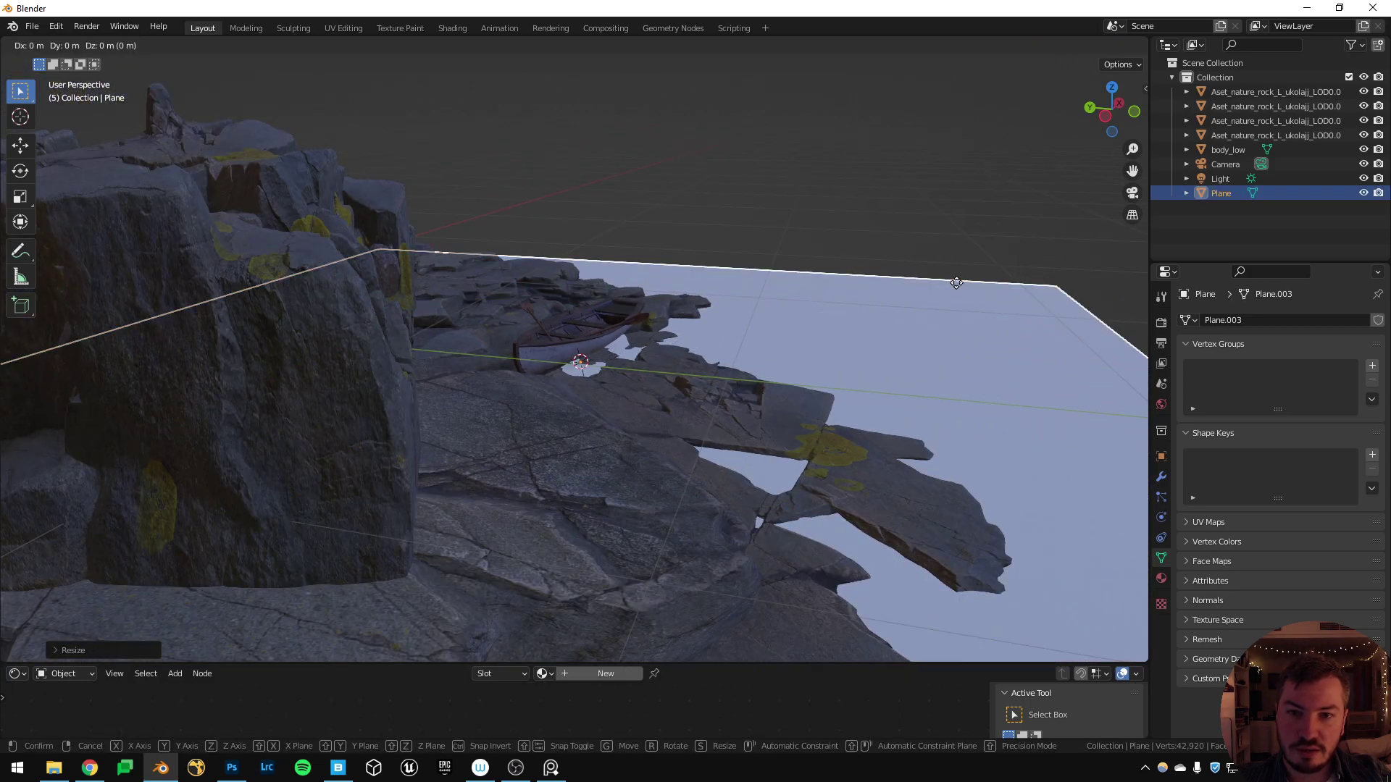
pyautogui.press('g')
pyautogui.press('z')
pyautogui.click(1053, 382)
# Give the plane a new material and enable Screen Space Reflections.
pyautogui.click(1161, 577)
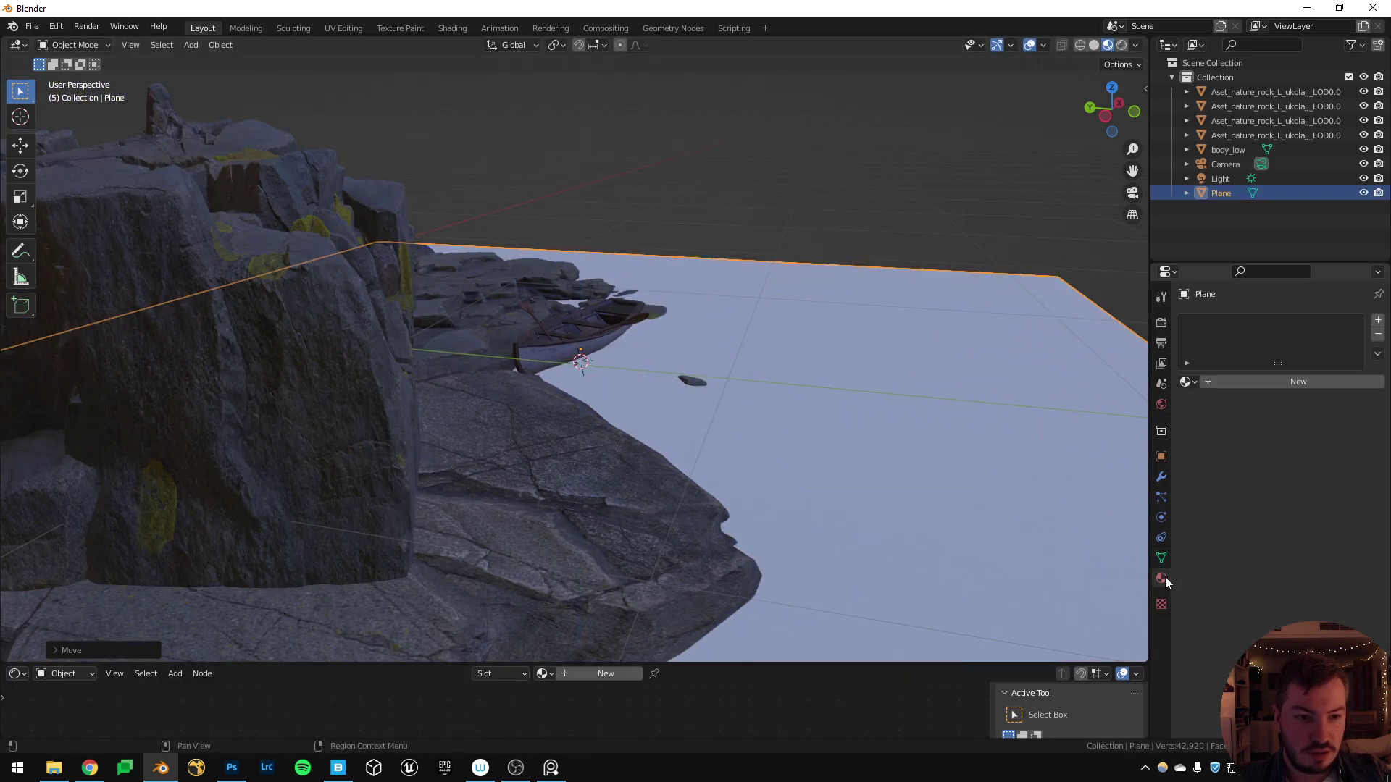
pyautogui.click(1227, 399)
pyautogui.scroll(-1, 1275, 471)
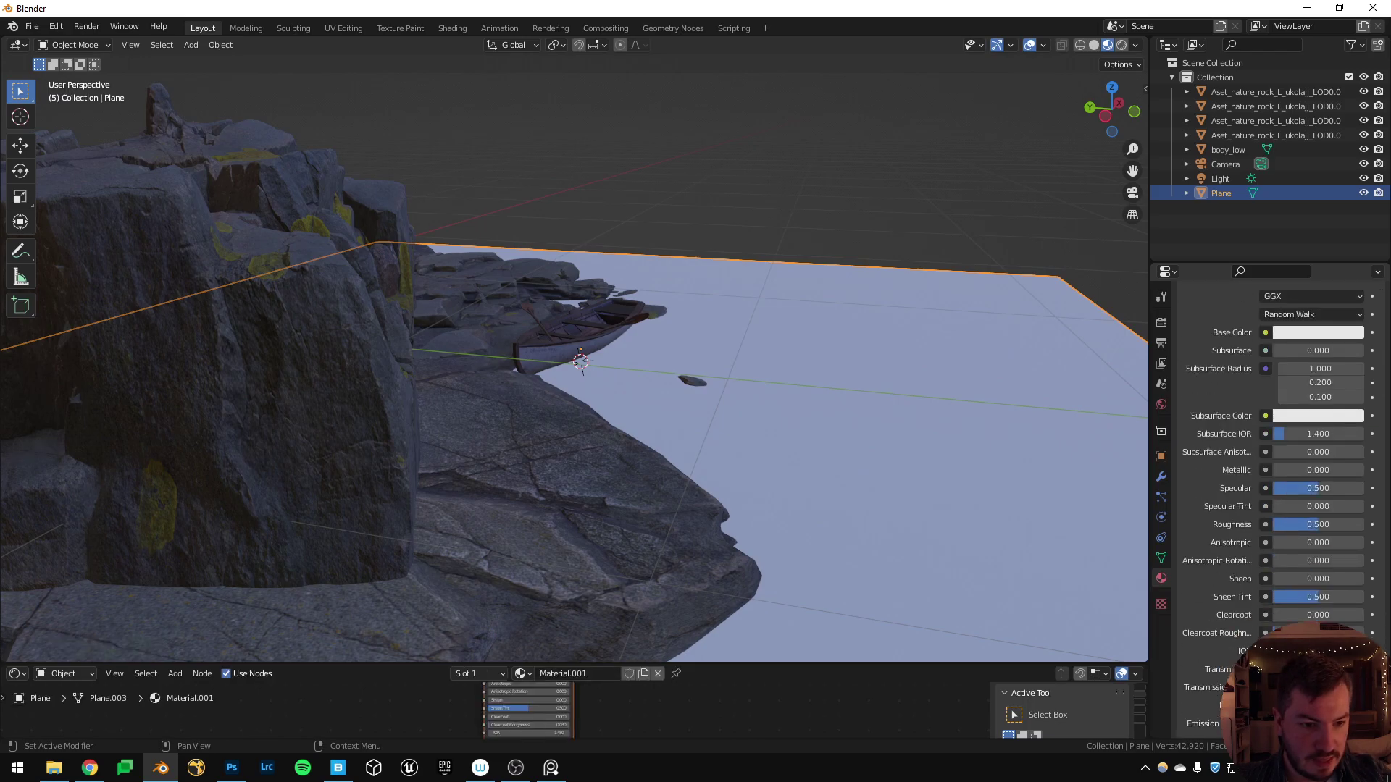
pyautogui.click(1162, 321)
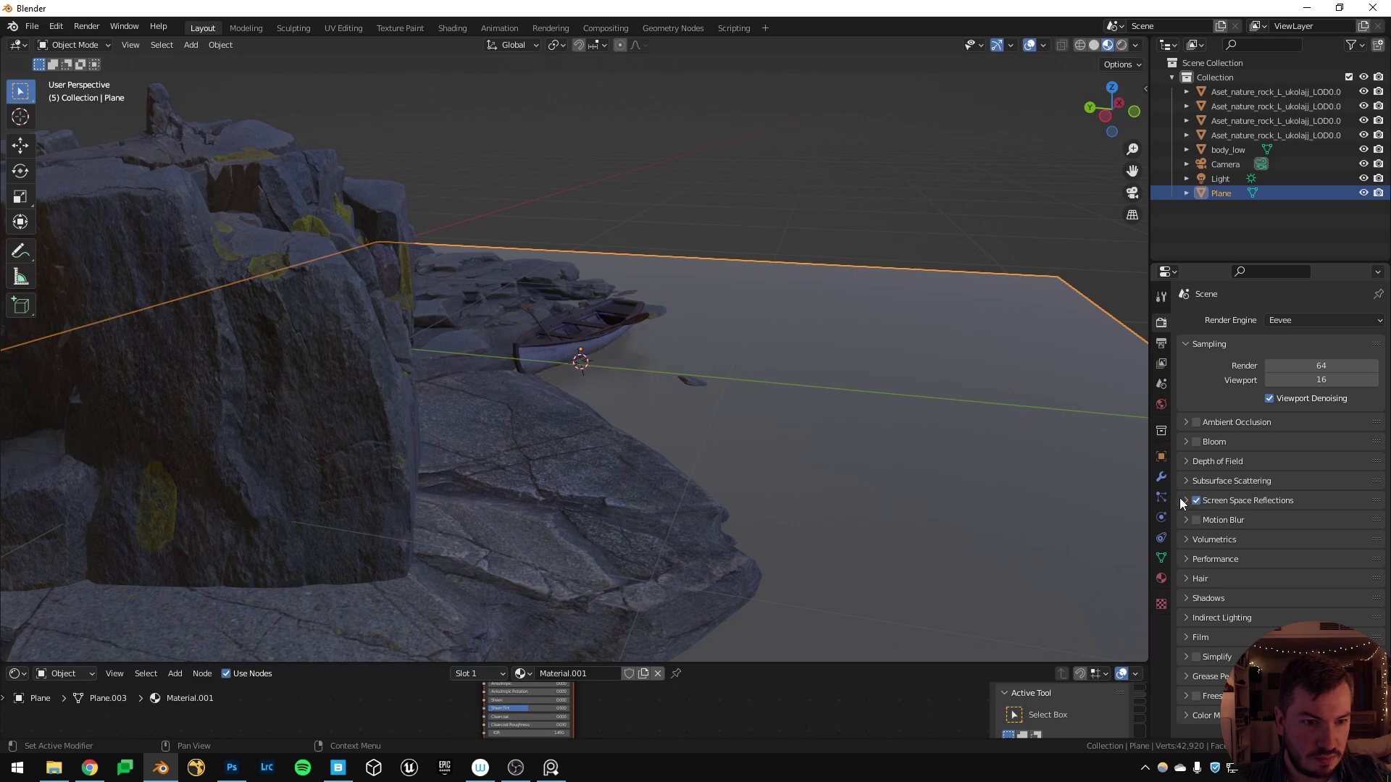
pyautogui.click(1227, 500)
pyautogui.scroll(2, 650, 363)
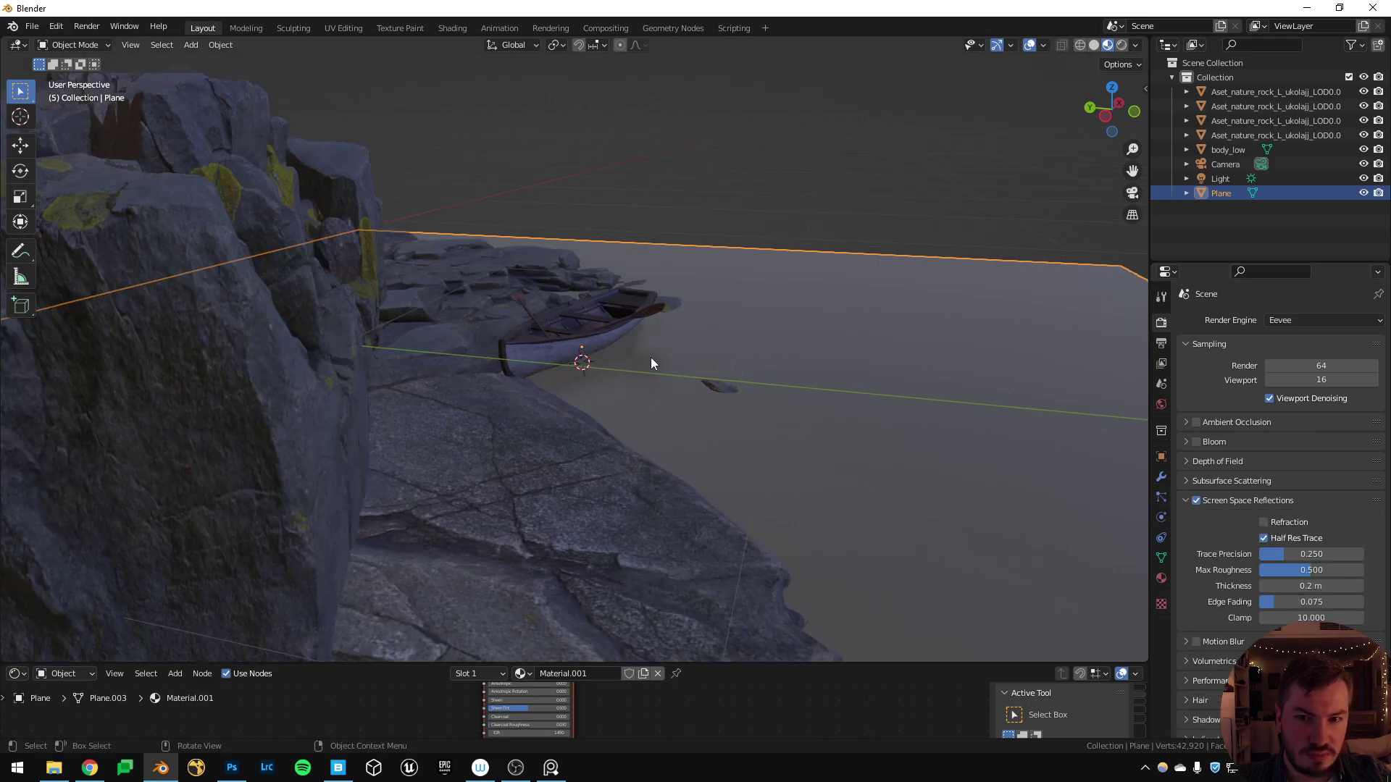
pyautogui.click(1161, 578)
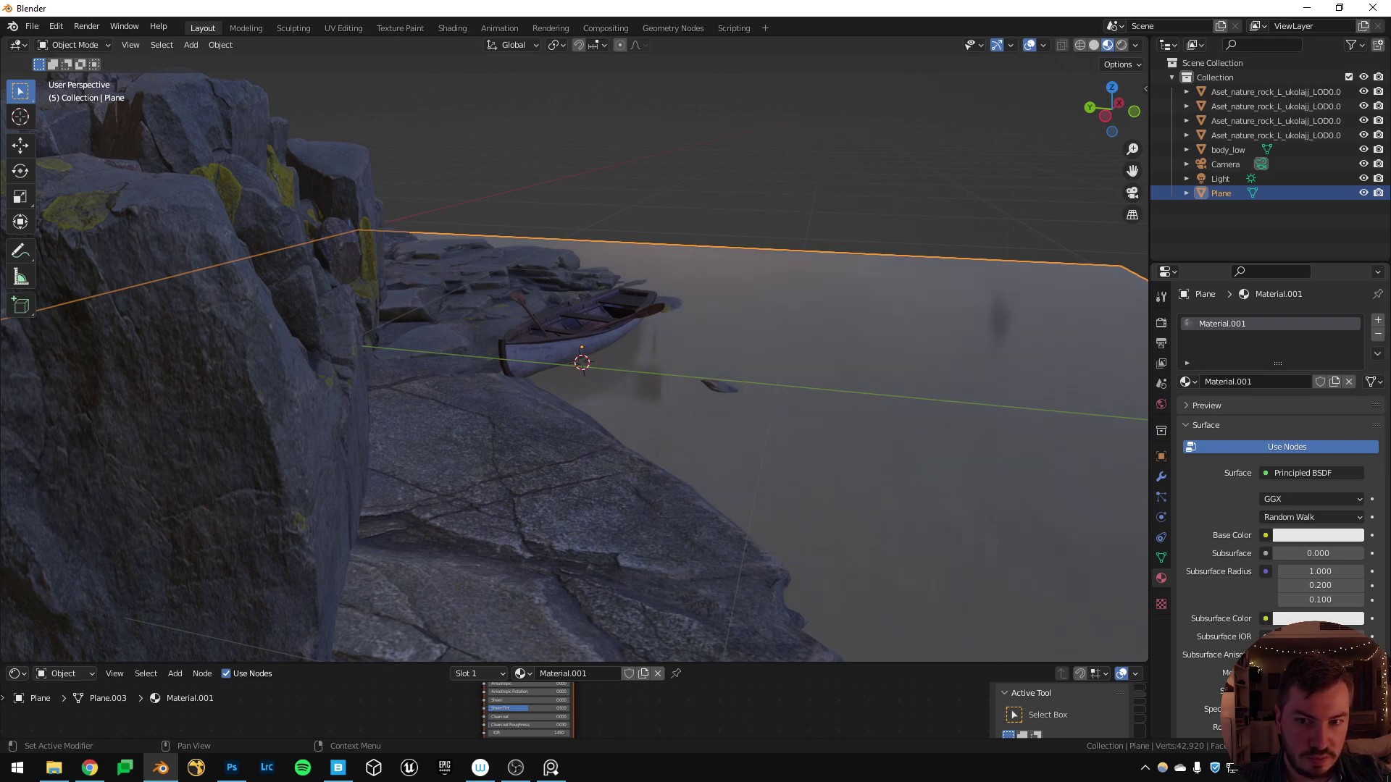
pyautogui.scroll(3, 607, 370)
# Nudge the boat slightly into place, then deselect it.
pyautogui.click(705, 159)
pyautogui.moveTo(705, 160); pyautogui.dragTo(491, 318, button='middle')
pyautogui.click(590, 323)
pyautogui.press('g')
pyautogui.click(616, 323)
pyautogui.hotkey('alt', 'a')
# Walk-navigate the view down to water level facing the boat.
pyautogui.moveTo(624, 258); pyautogui.dragTo(615, 189, button='middle')
pyautogui.hotkey('shift', '`')
pyautogui.press('w')
pyautogui.press('s')
pyautogui.press('q')
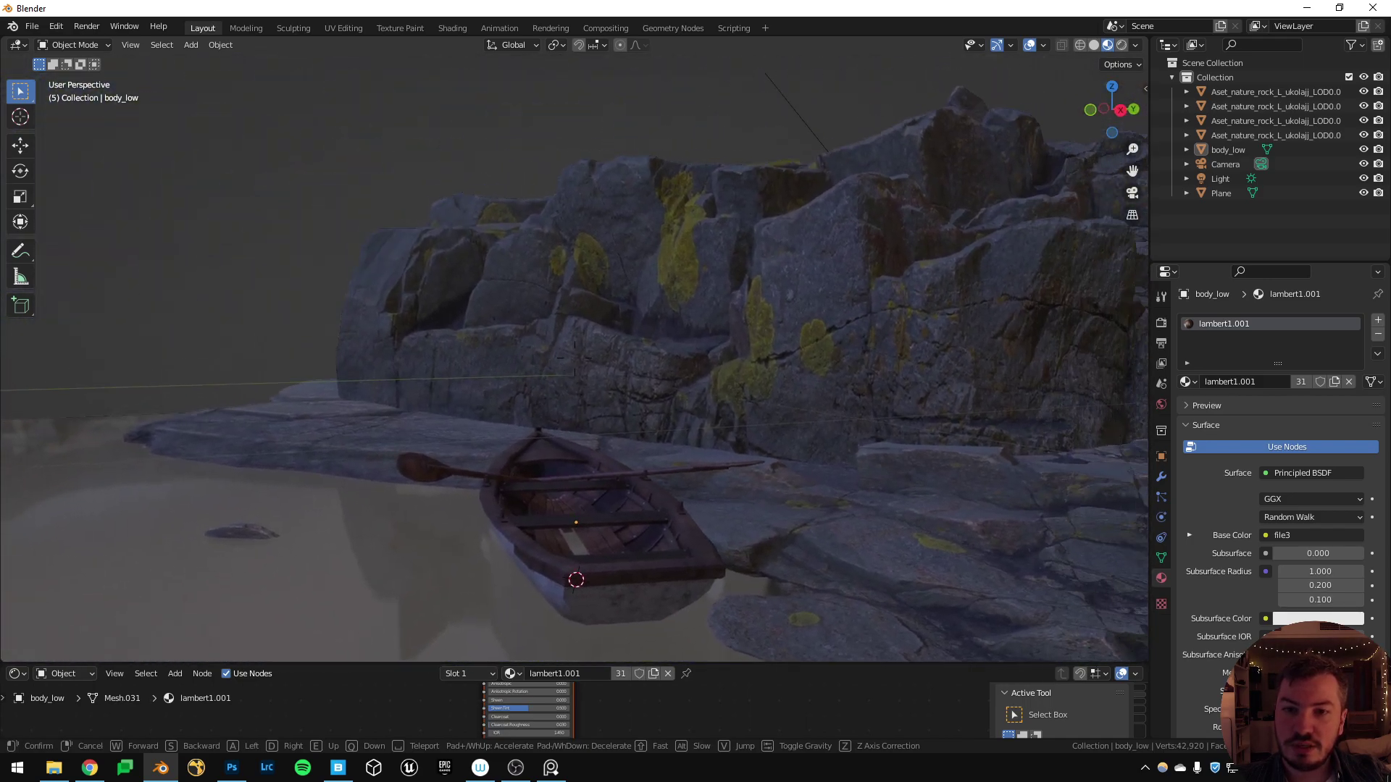
pyautogui.click(575, 364)
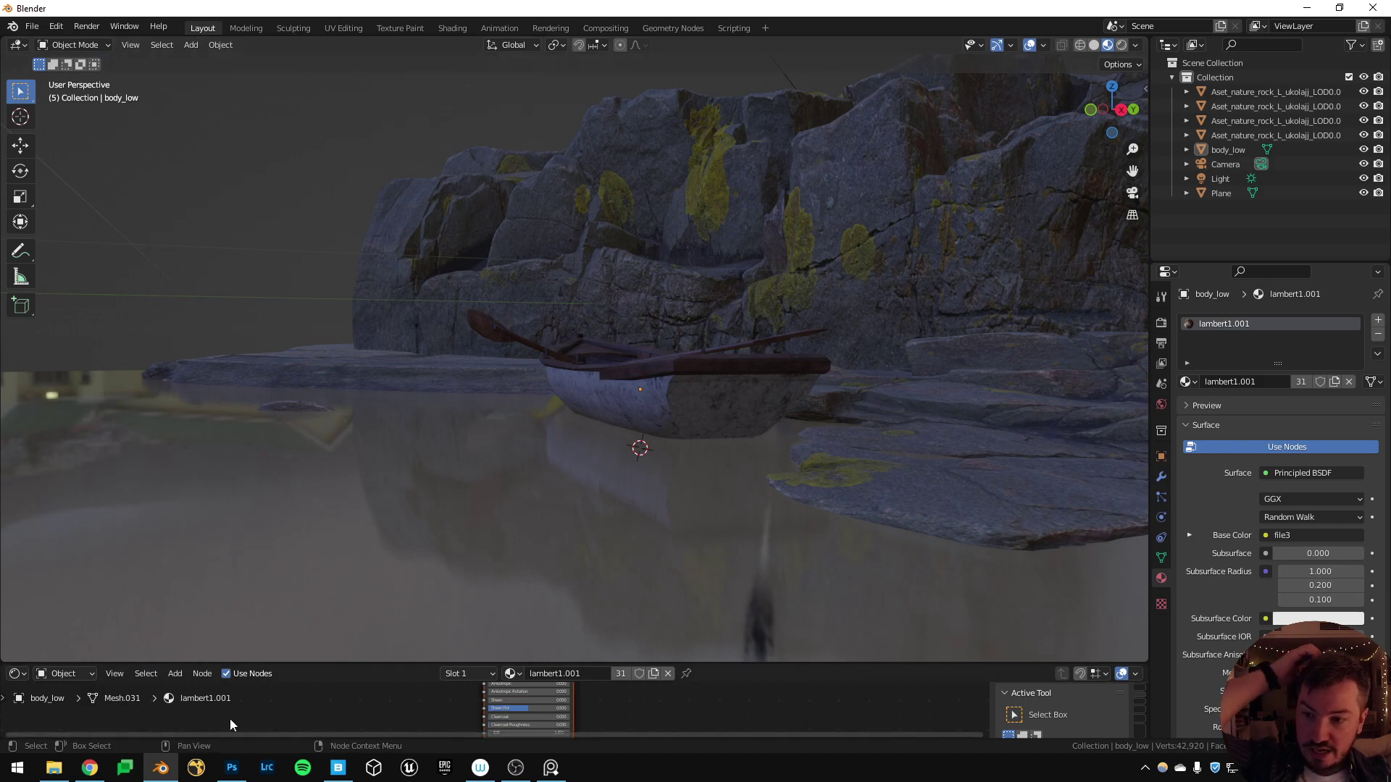
pyautogui.moveTo(82, 775)
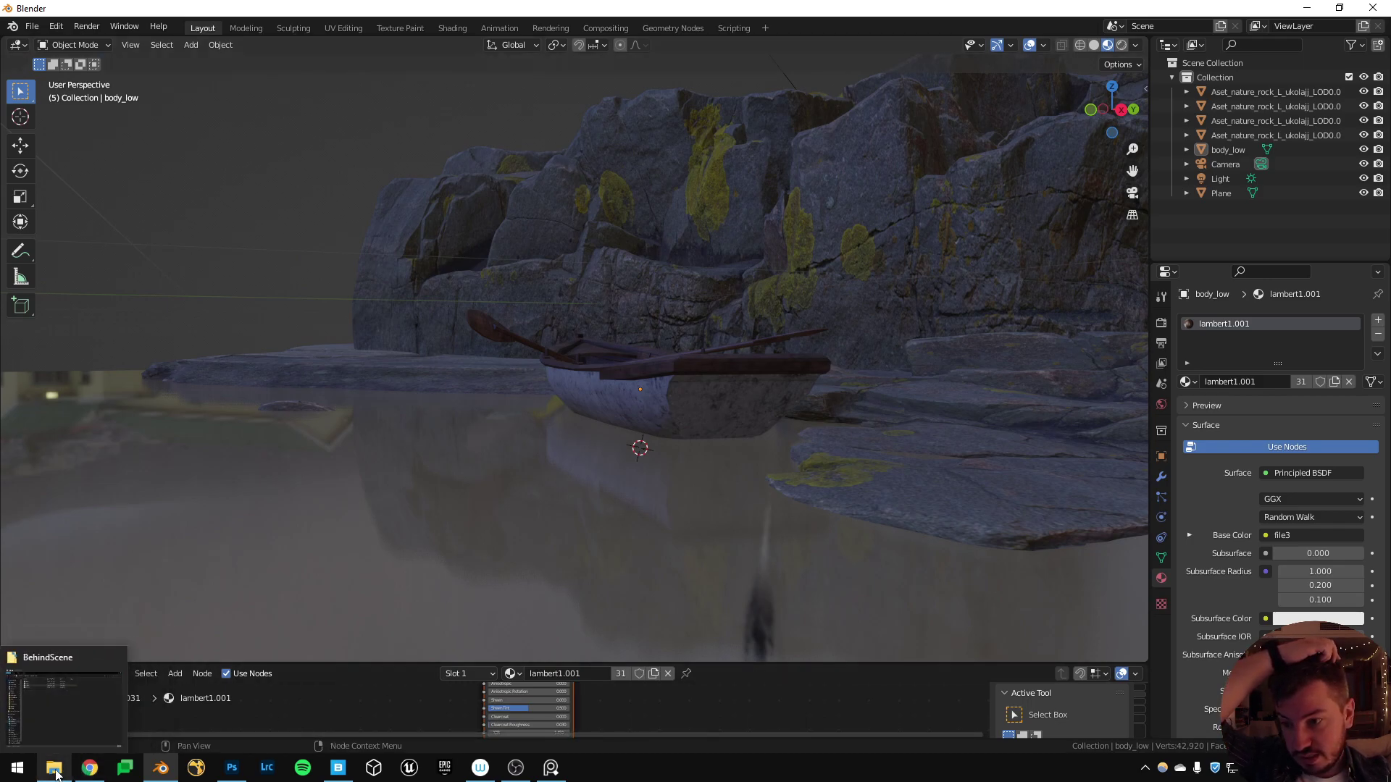
# From the BehindScene window, open the images folder and view 001.png in Photos.
pyautogui.click(61, 734)
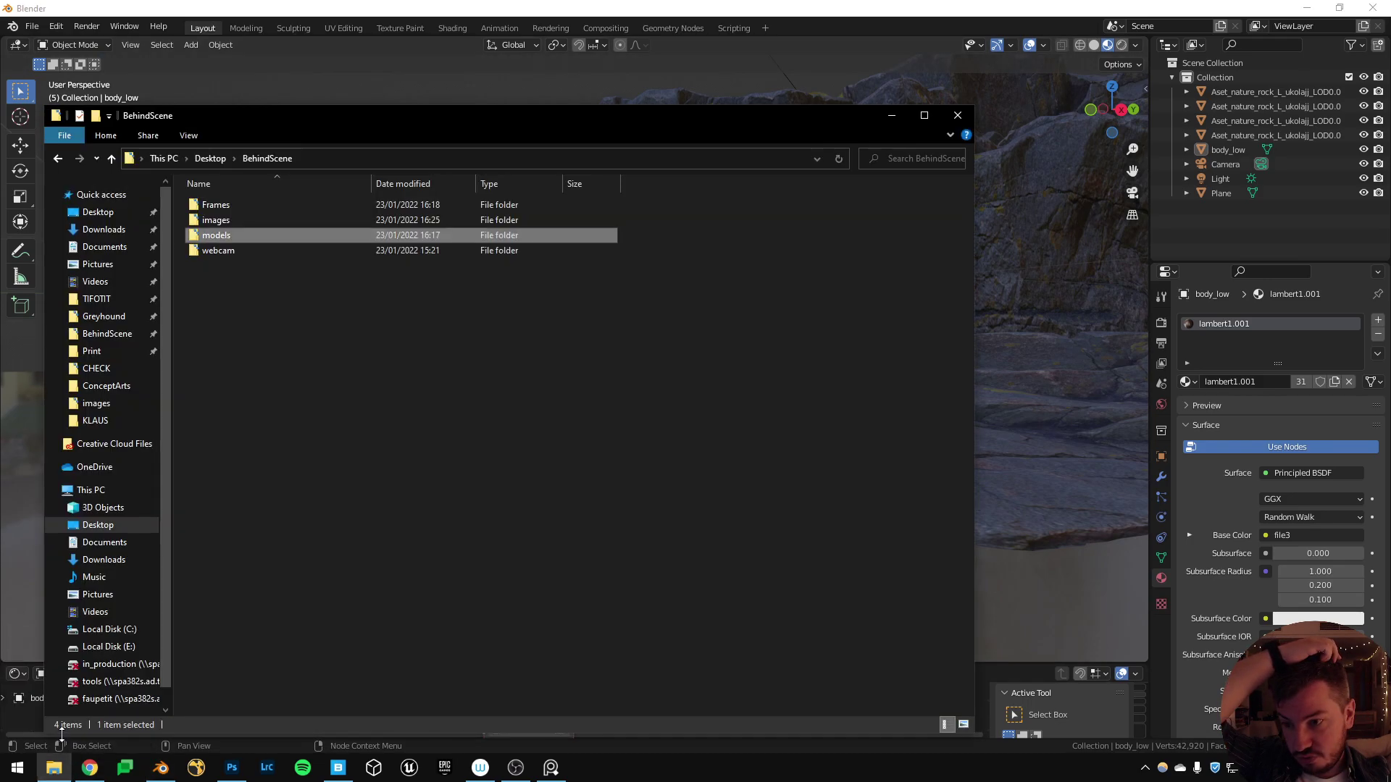
pyautogui.click(280, 204)
pyautogui.doubleClick(280, 206)
pyautogui.hotkey('alt', 'Left')
pyautogui.doubleClick(268, 220)
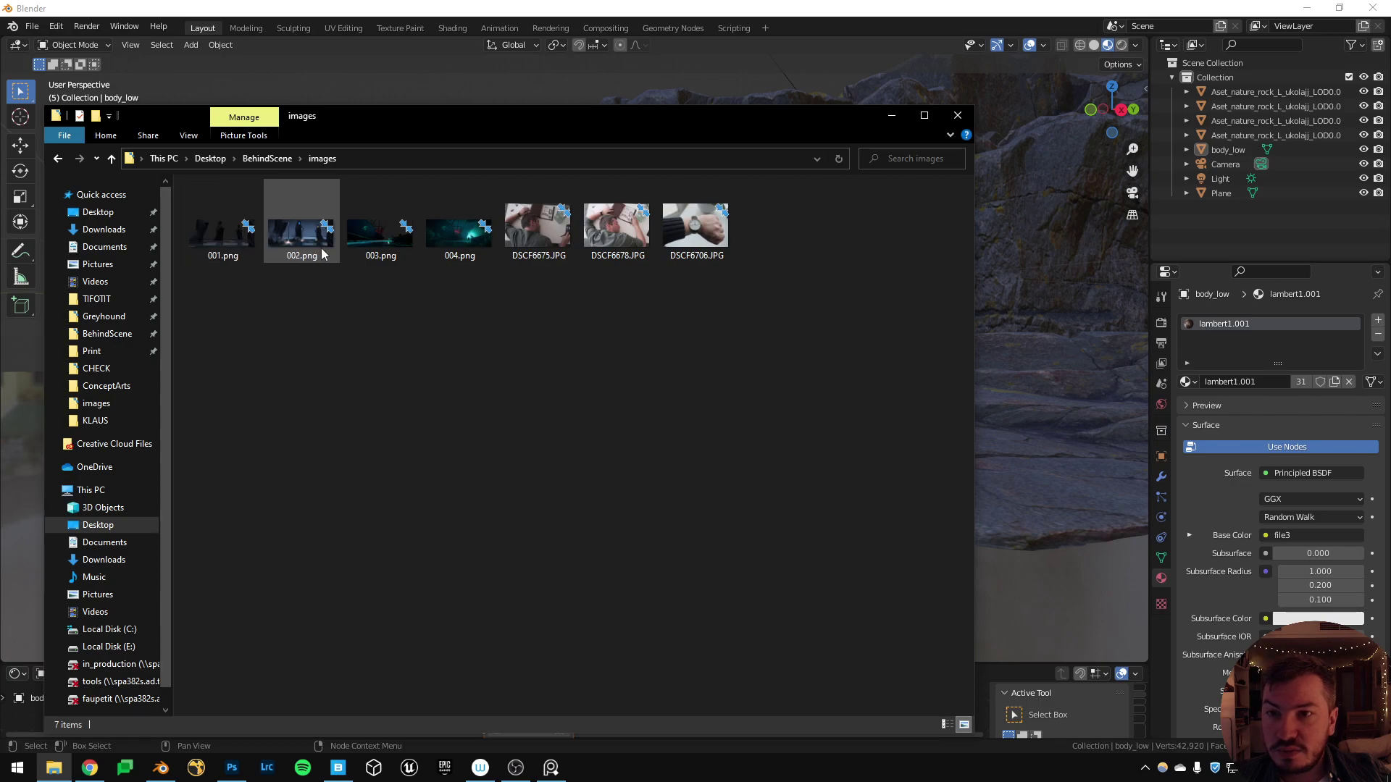
pyautogui.doubleClick(242, 233)
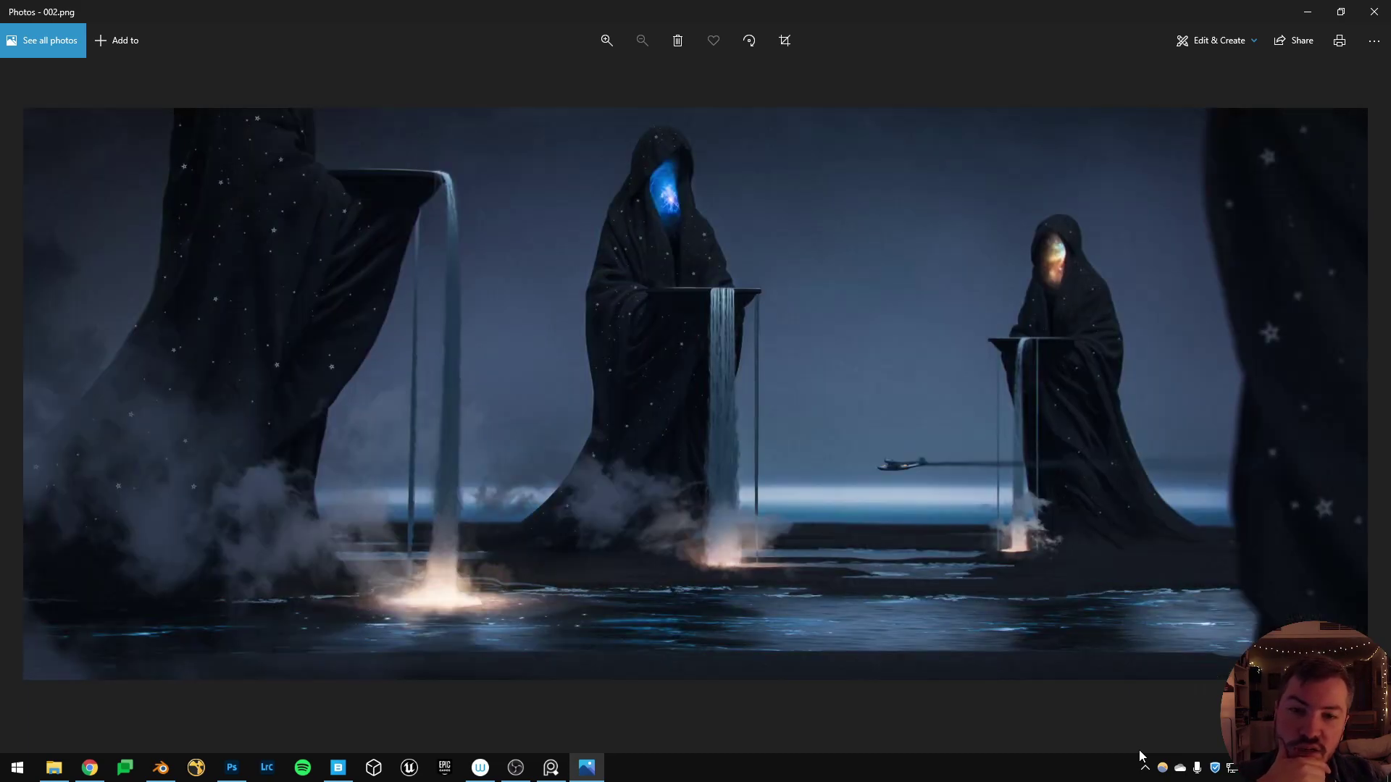
# Step through renders 002.png, 003.png and 004.png, glancing back at 003.png.
pyautogui.press('Right')
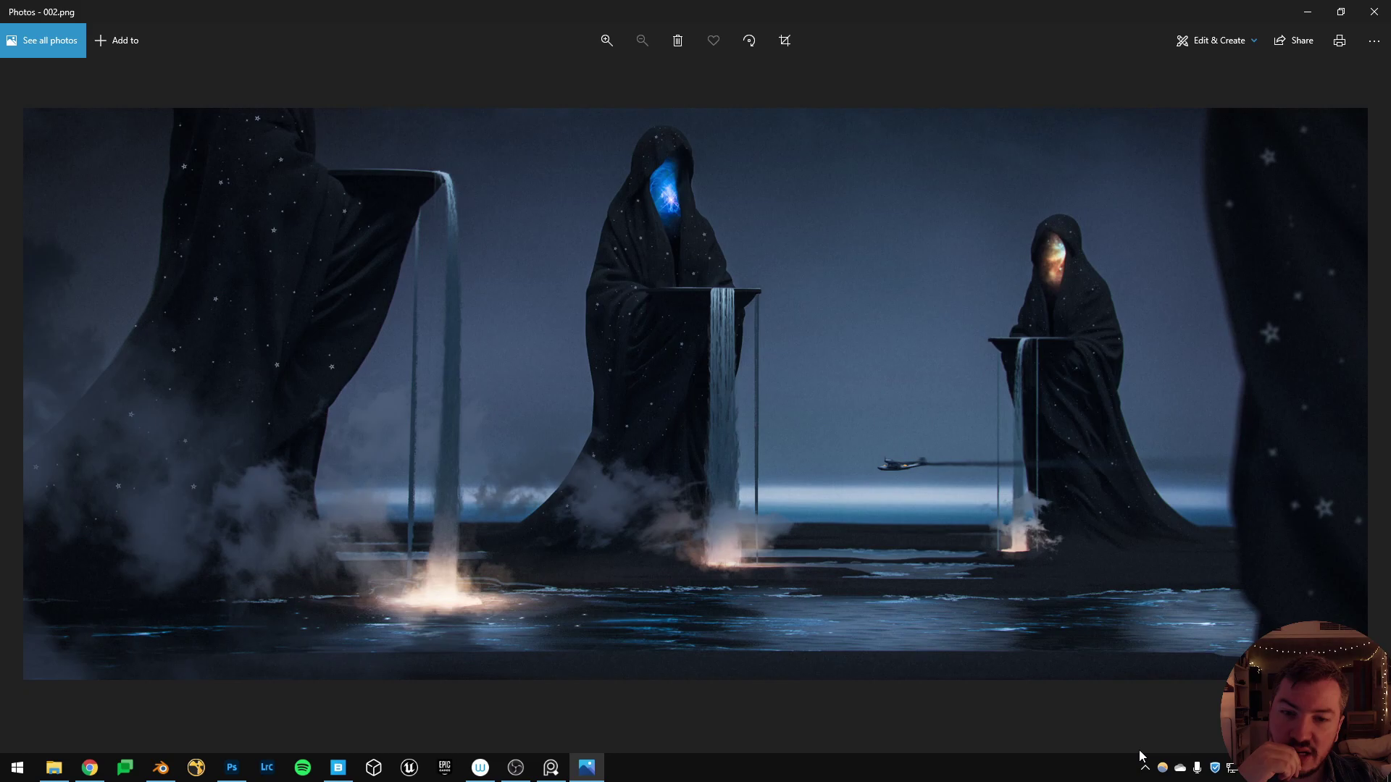
pyautogui.press('Right')
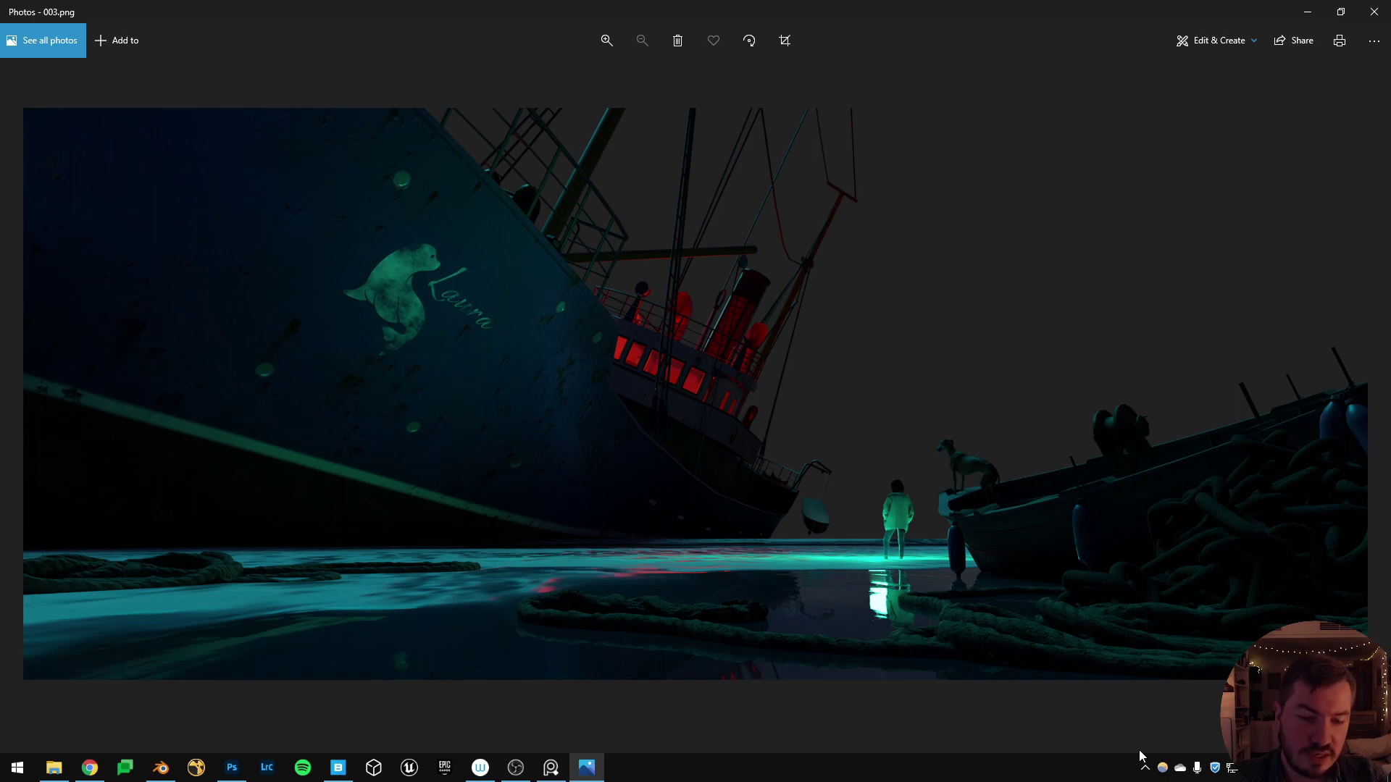
pyautogui.press('Right')
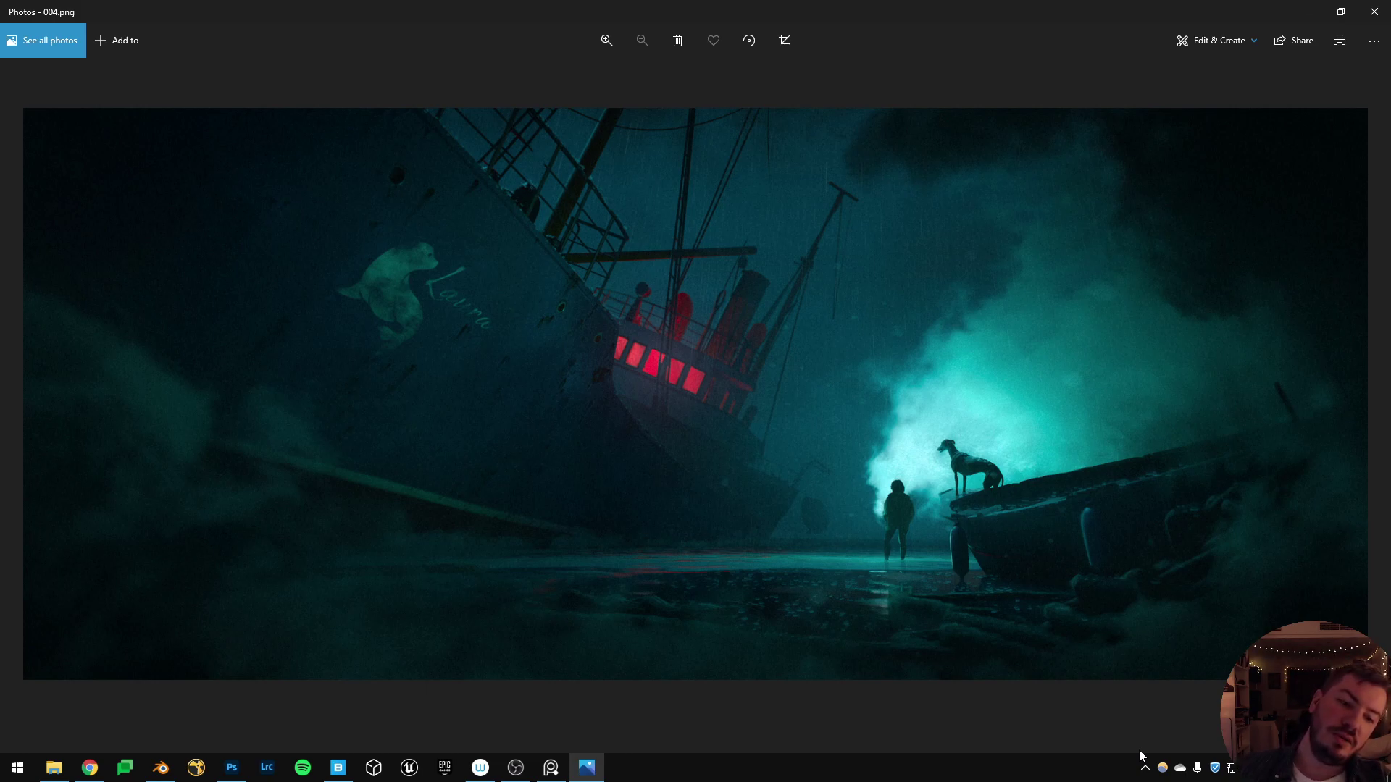
pyautogui.press('Left')
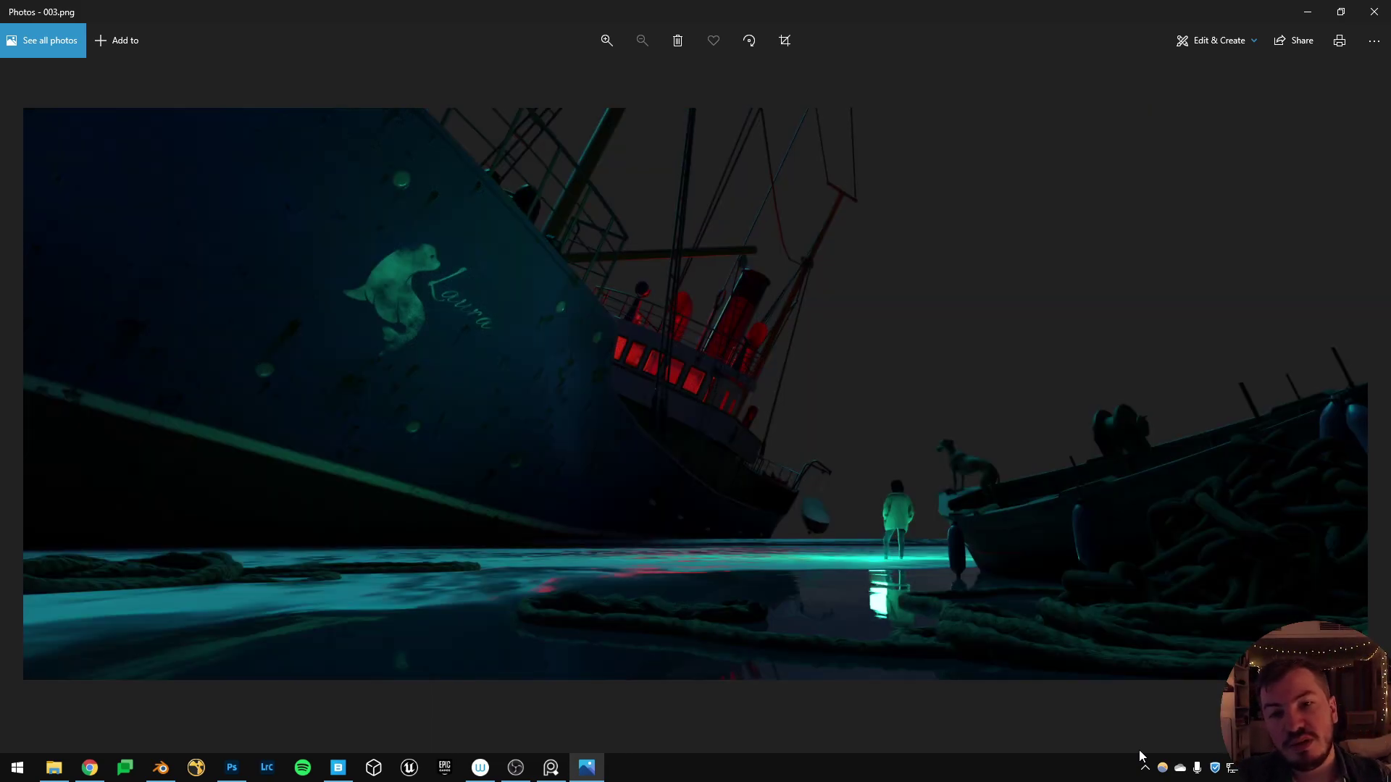
pyautogui.press('Right')
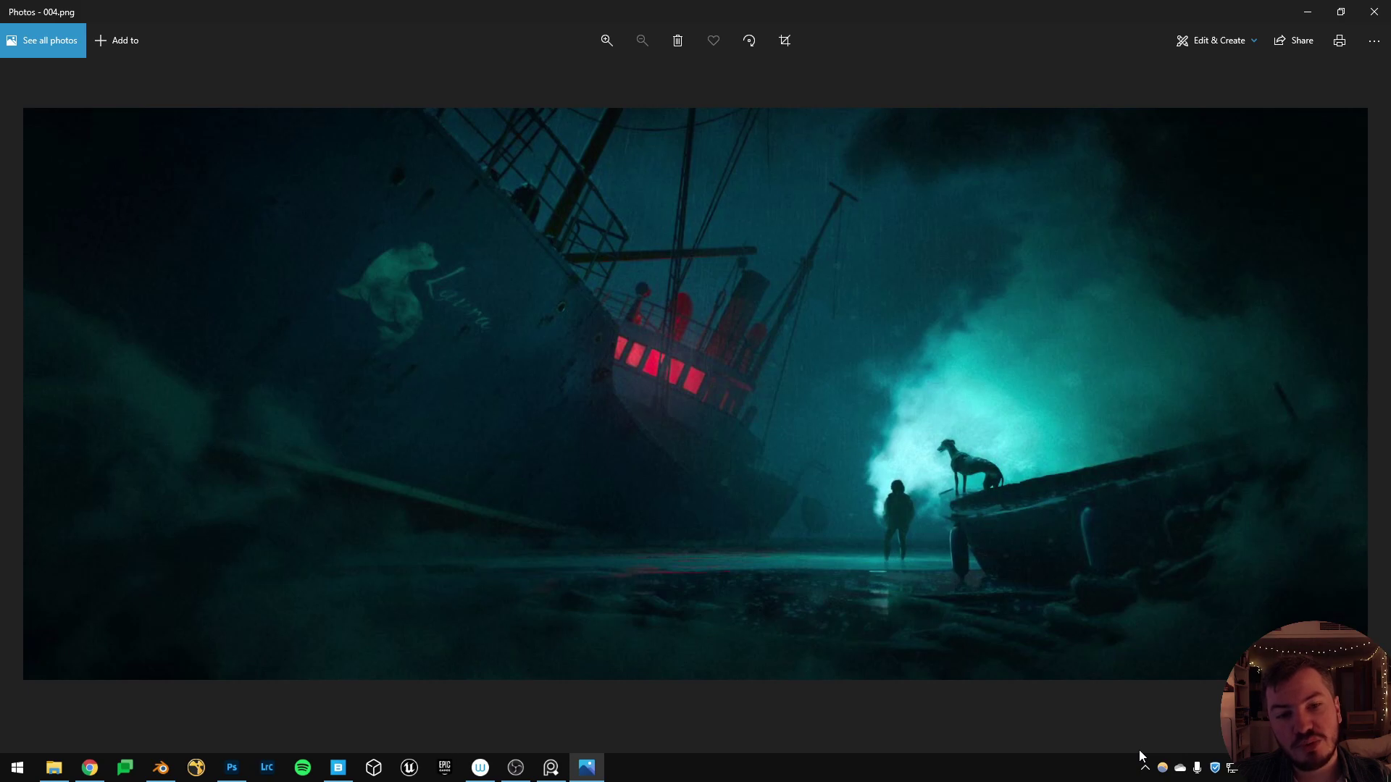
# Close Photos, then in PureRef zoom into the candle-lit image and back out.
pyautogui.click(1373, 14)
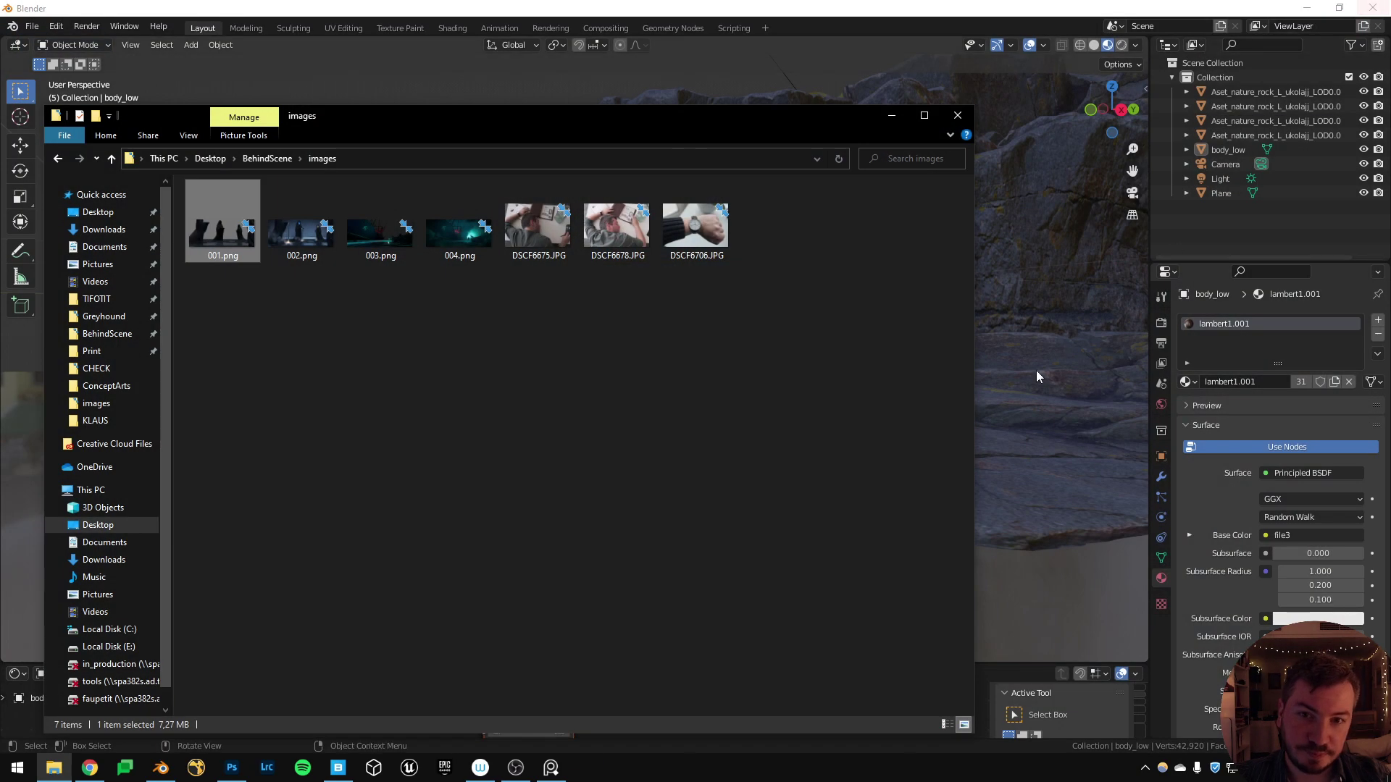
pyautogui.click(591, 391)
pyautogui.hotkey('alt', 'Tab')
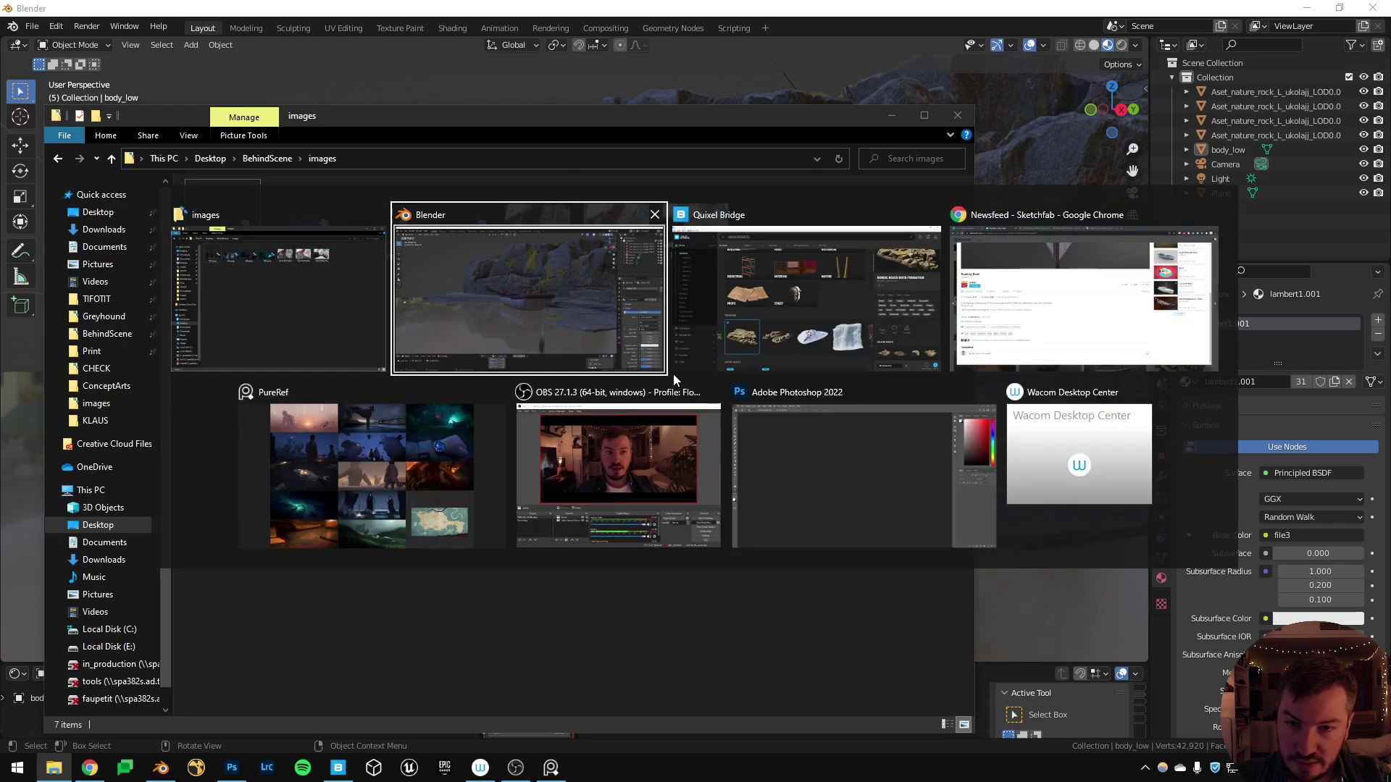
pyautogui.click(398, 484)
pyautogui.doubleClick(1009, 400)
pyautogui.doubleClick(806, 431)
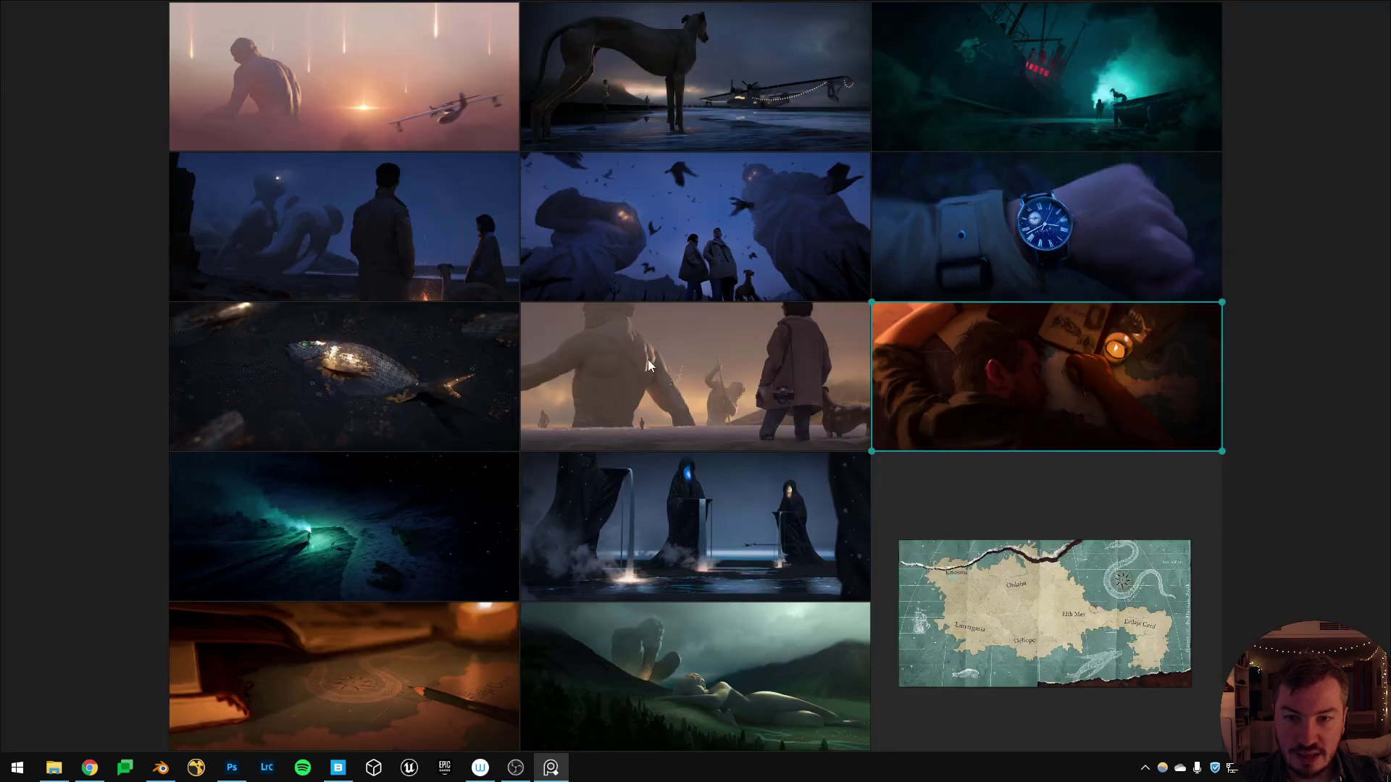
# Return to the images folder and open DSCF6675.JPG.
pyautogui.hotkey('alt', 'Tab')
pyautogui.click(572, 316)
pyautogui.doubleClick(564, 236)
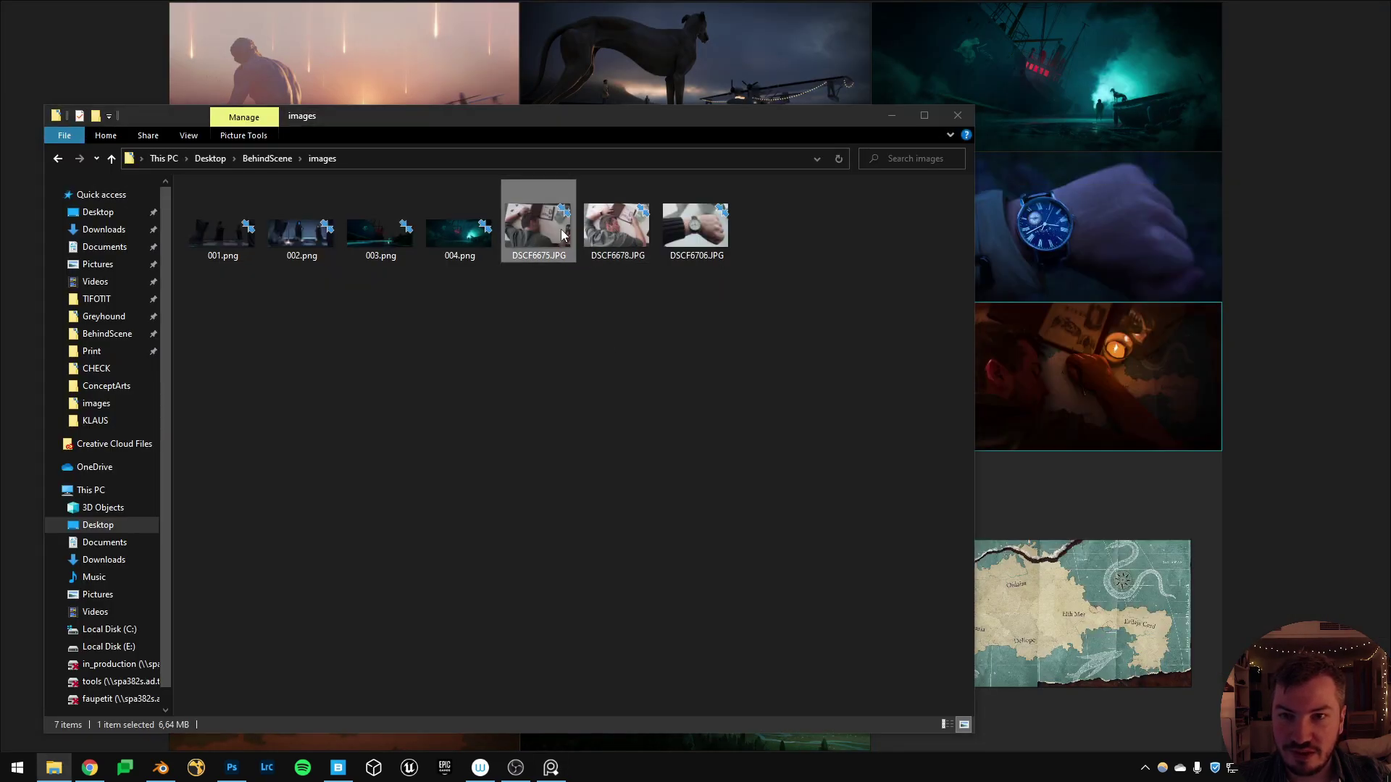
# Page past DSCF6675 and DSCF6678 in Photos to the wristwatch photo DSCF6706.JPG.
pyautogui.press('Right')
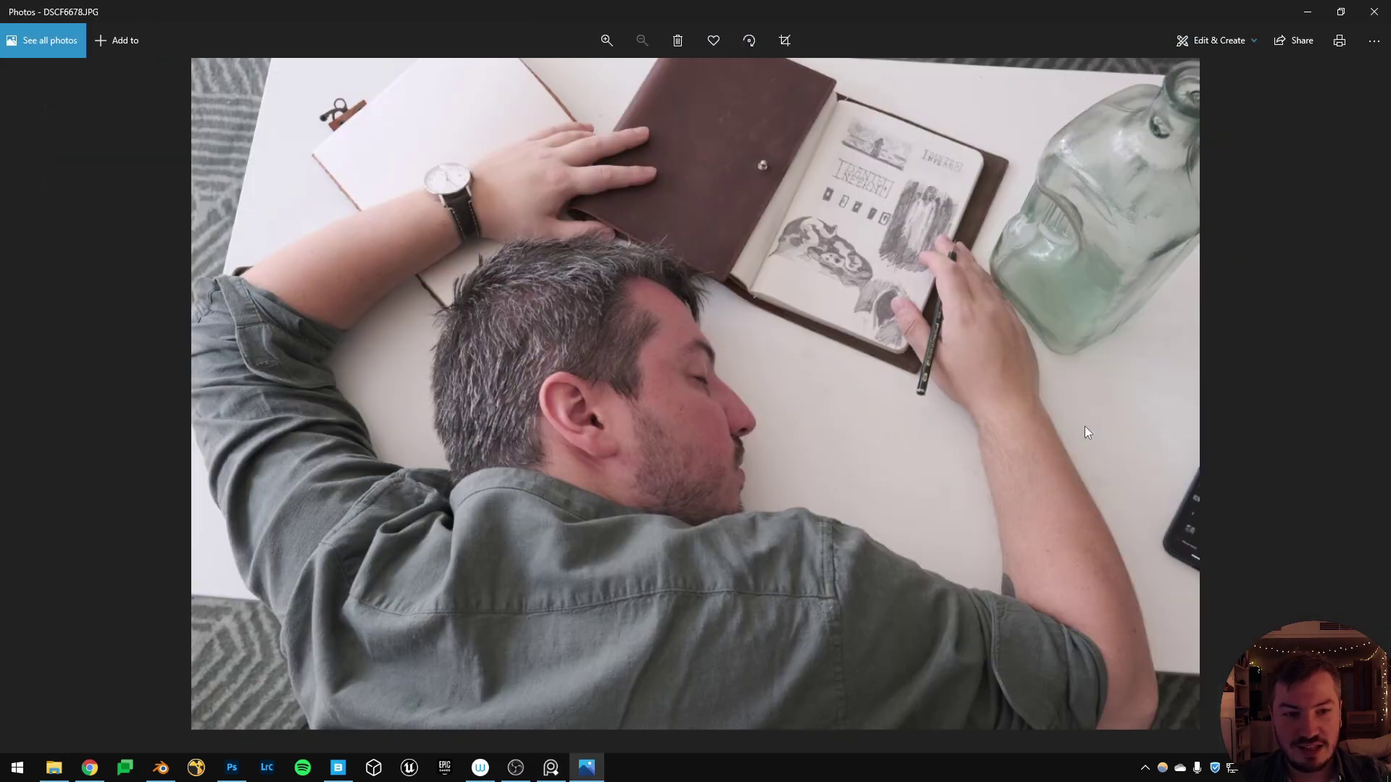
pyautogui.press('Left')
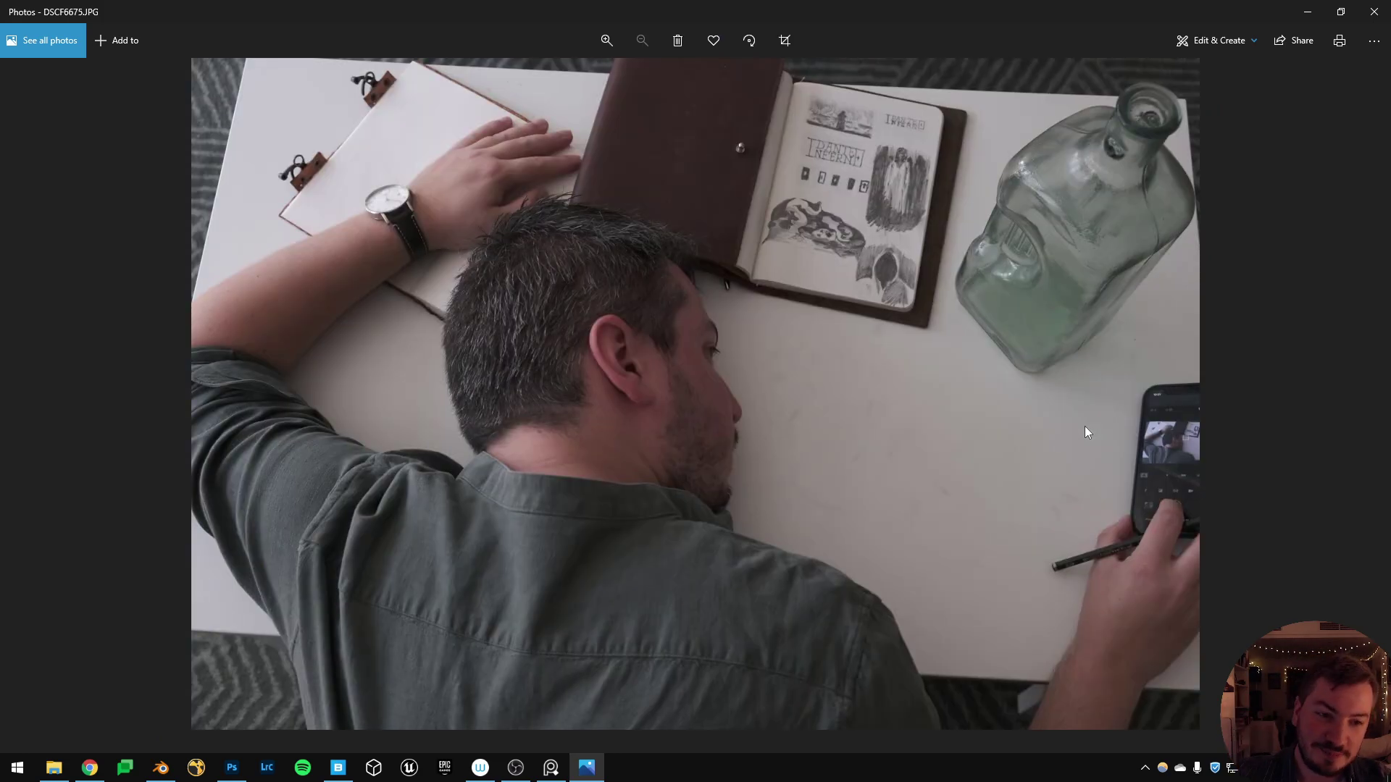
pyautogui.press('Right')
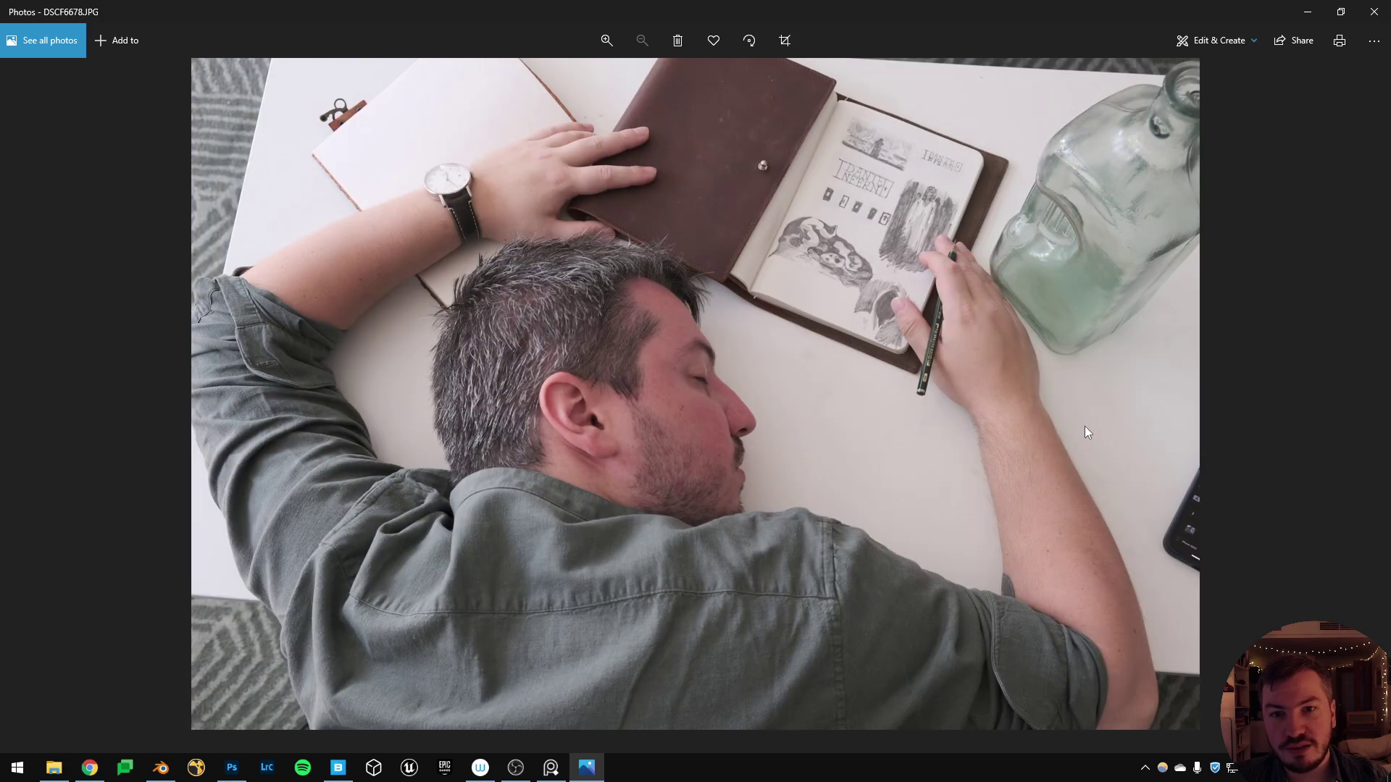
pyautogui.press('Right')
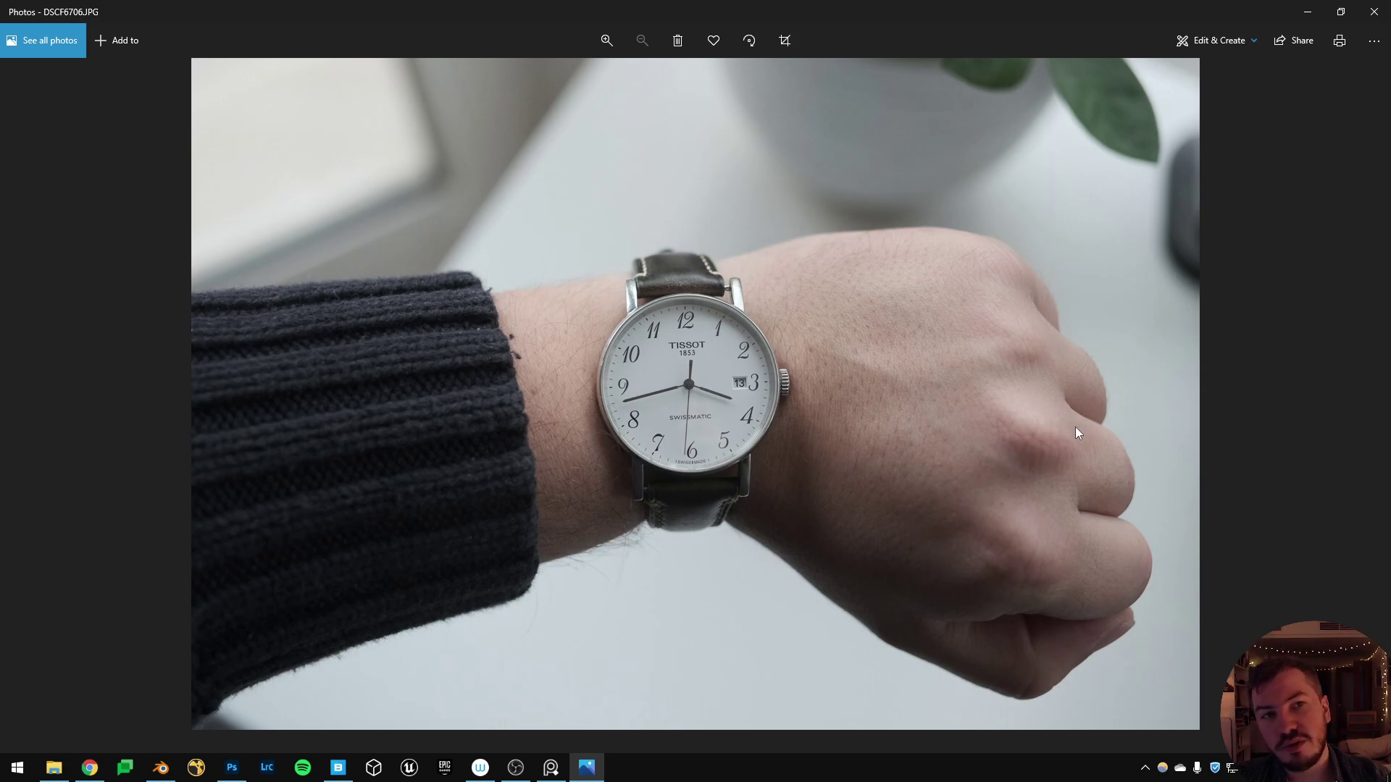
# Close Photos, return to PureRef, and select the book-and-candle, wristwatch and map frames.
pyautogui.click(1385, 14)
pyautogui.hotkey('alt', 'Tab')
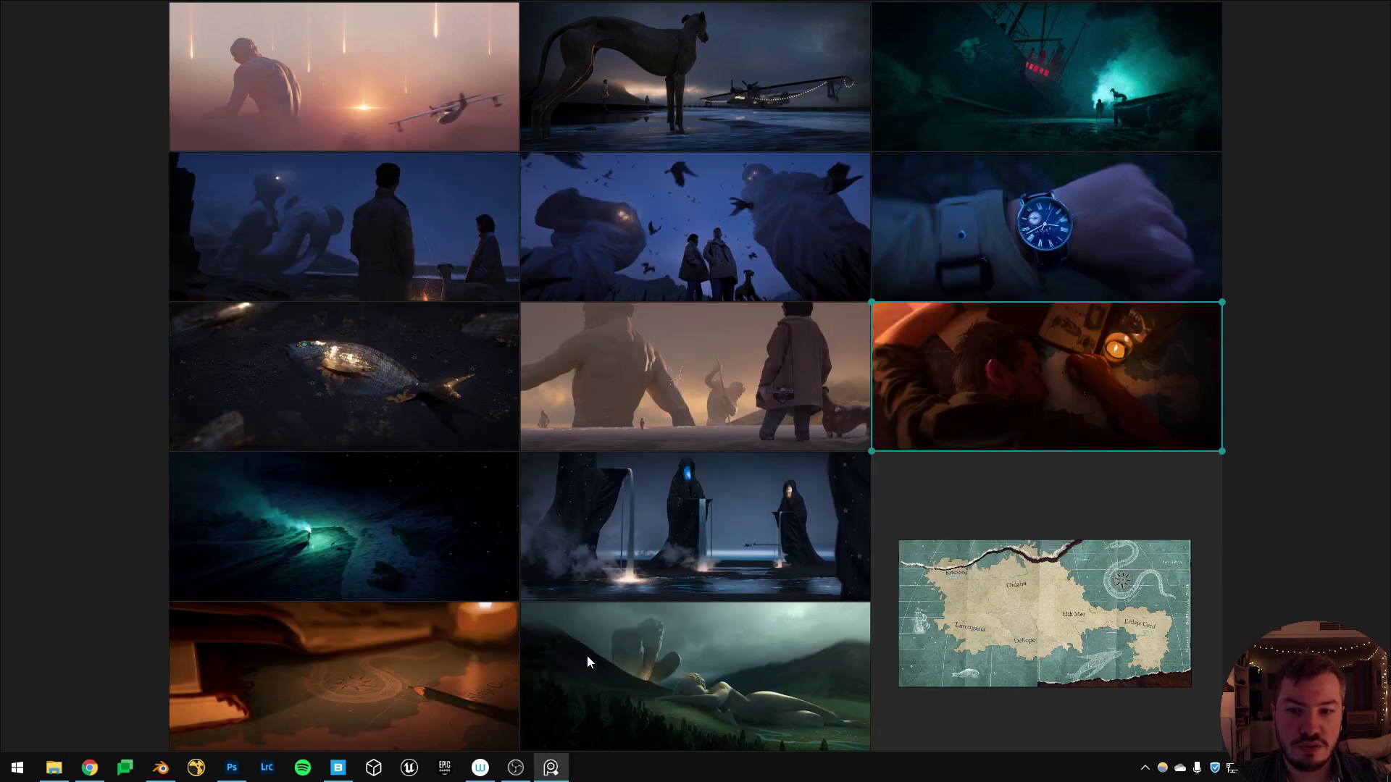
pyautogui.click(451, 654)
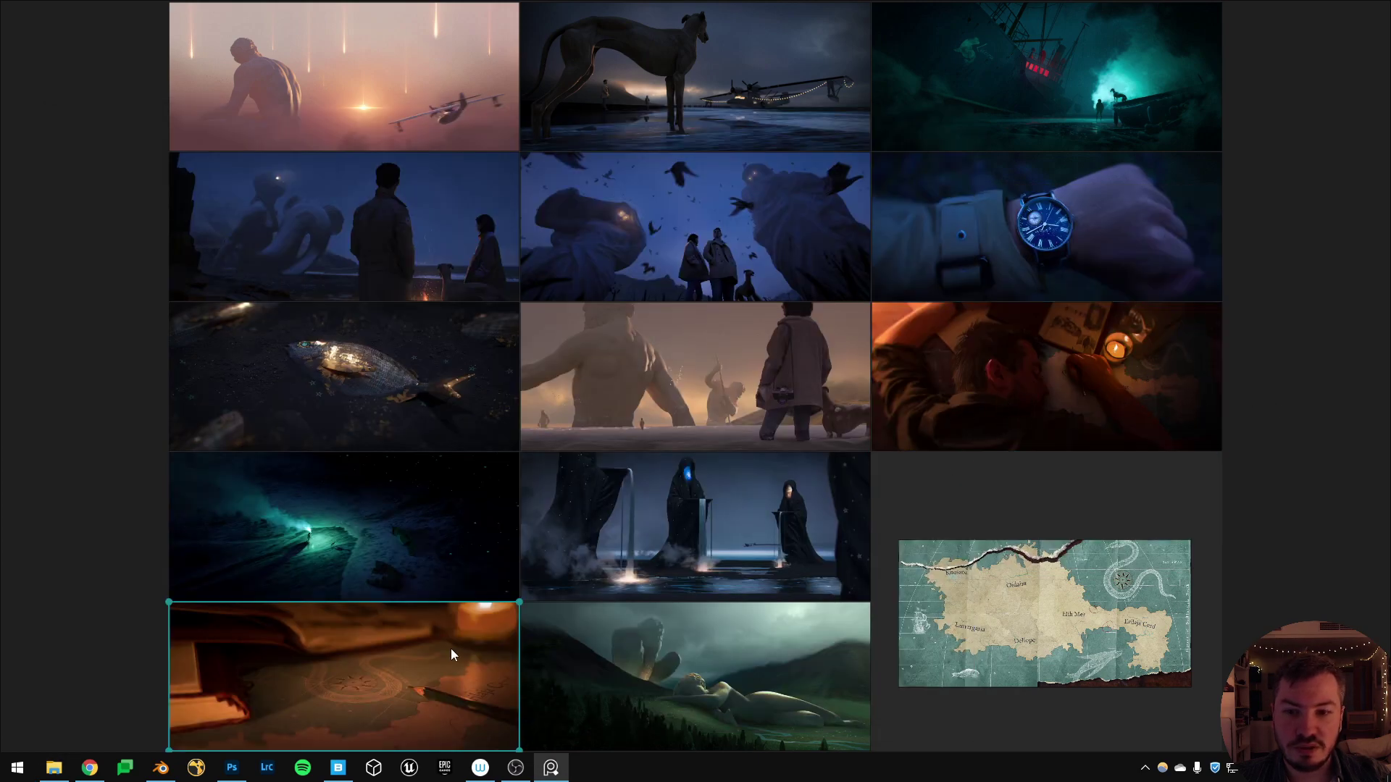
pyautogui.click(1054, 207)
pyautogui.click(1038, 658)
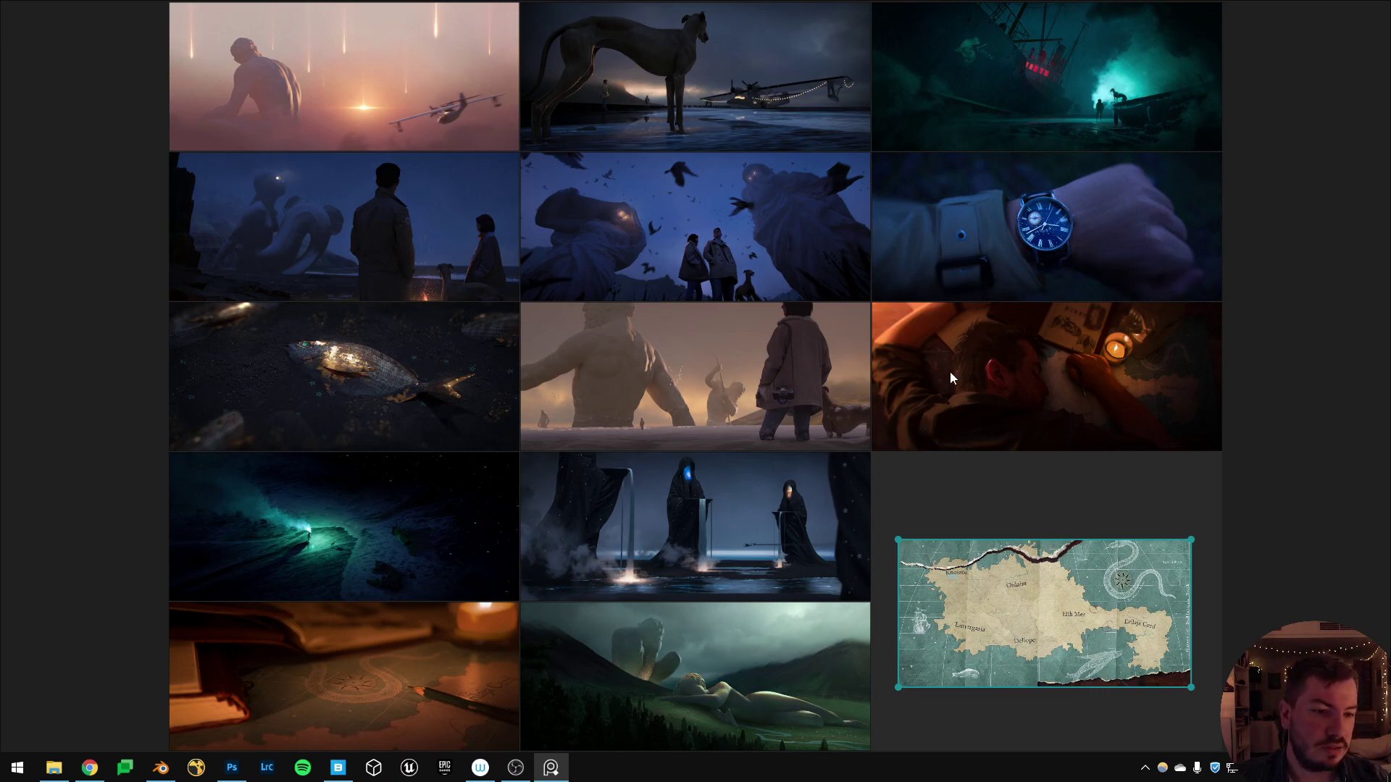
pyautogui.click(144, 672)
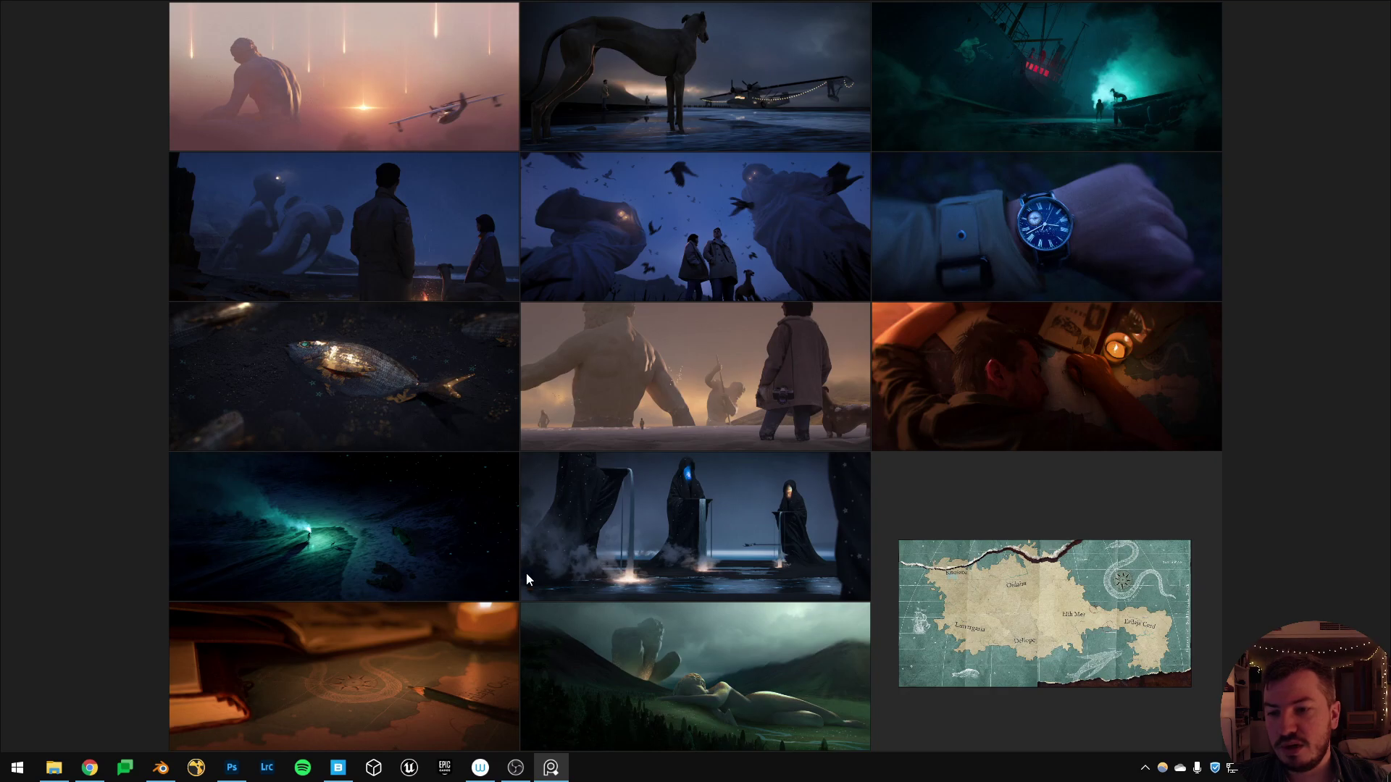
pyautogui.click(971, 377)
pyautogui.click(996, 610)
# Bring the browser forward and switch to the fantasy map generator tab.
pyautogui.hotkey('alt', 'Tab')
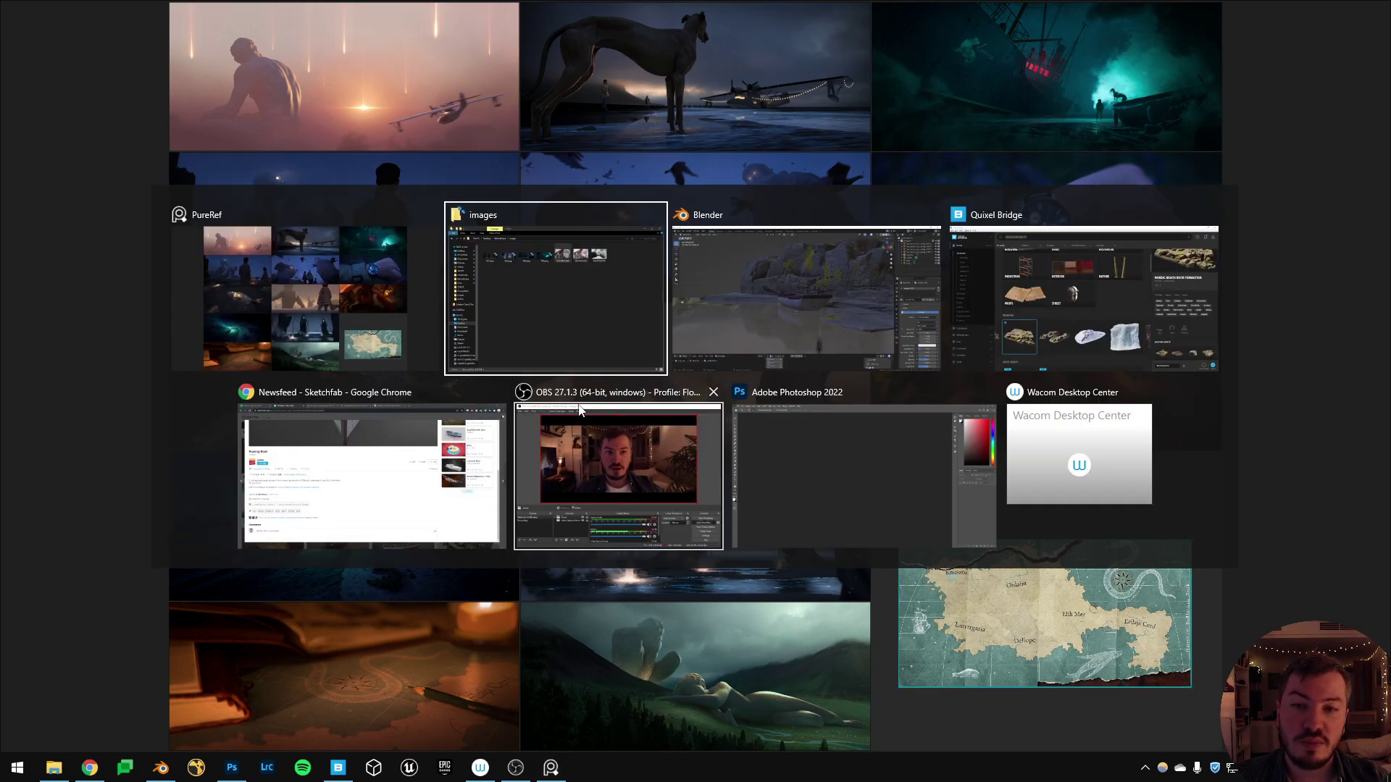
pyautogui.click(406, 485)
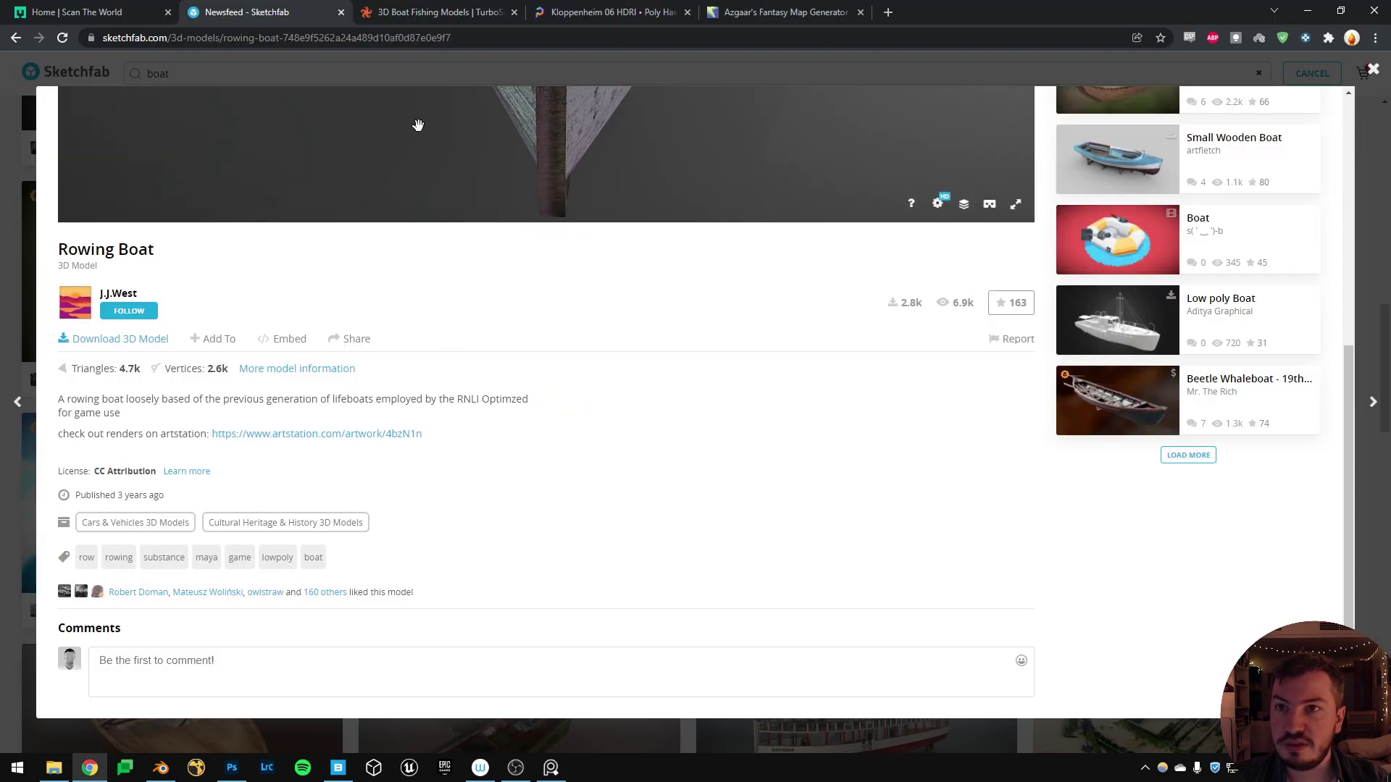
pyautogui.click(593, 19)
pyautogui.click(766, 19)
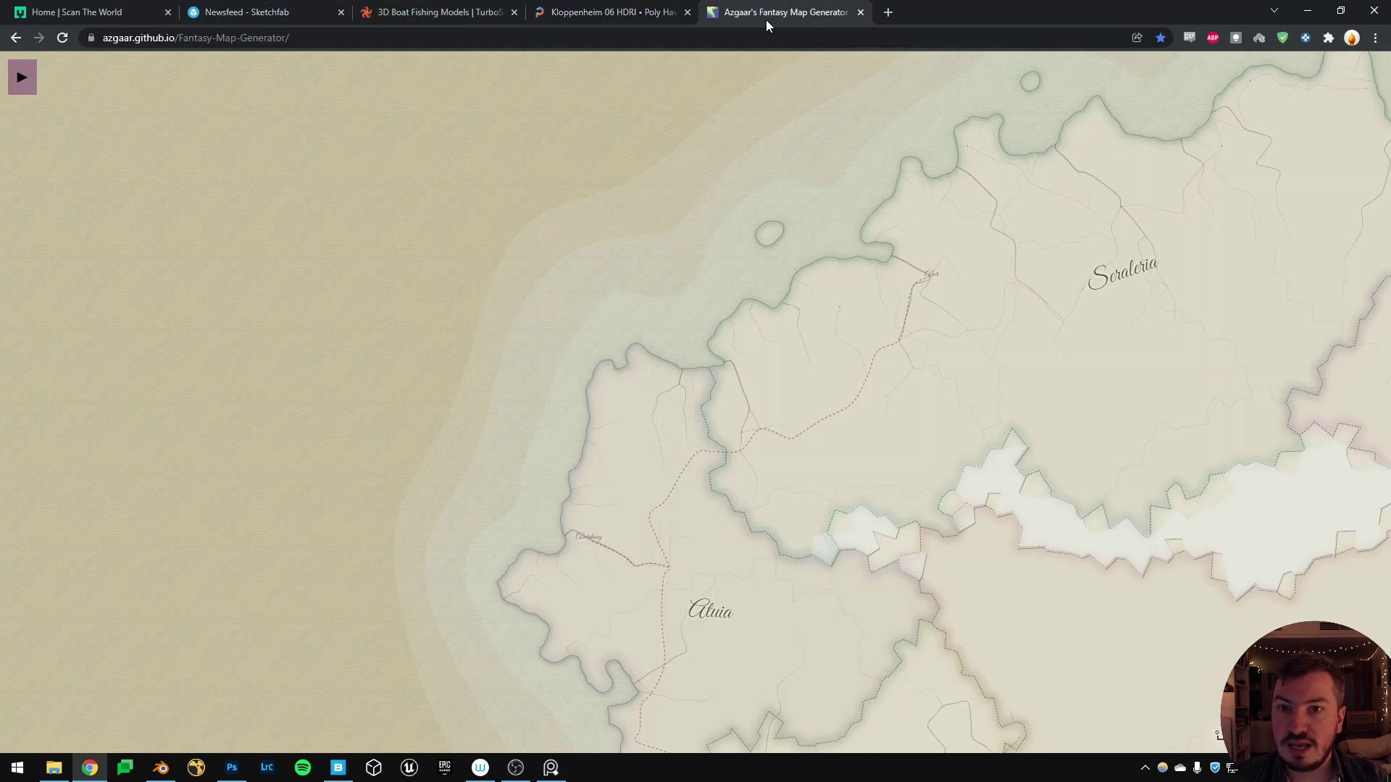
# Reload the azgaar.github.io root, leave the old map, and pan to Yatomia's northern ice.
pyautogui.moveTo(175, 38); pyautogui.dragTo(366, 55)
pyautogui.press('BackSpace')
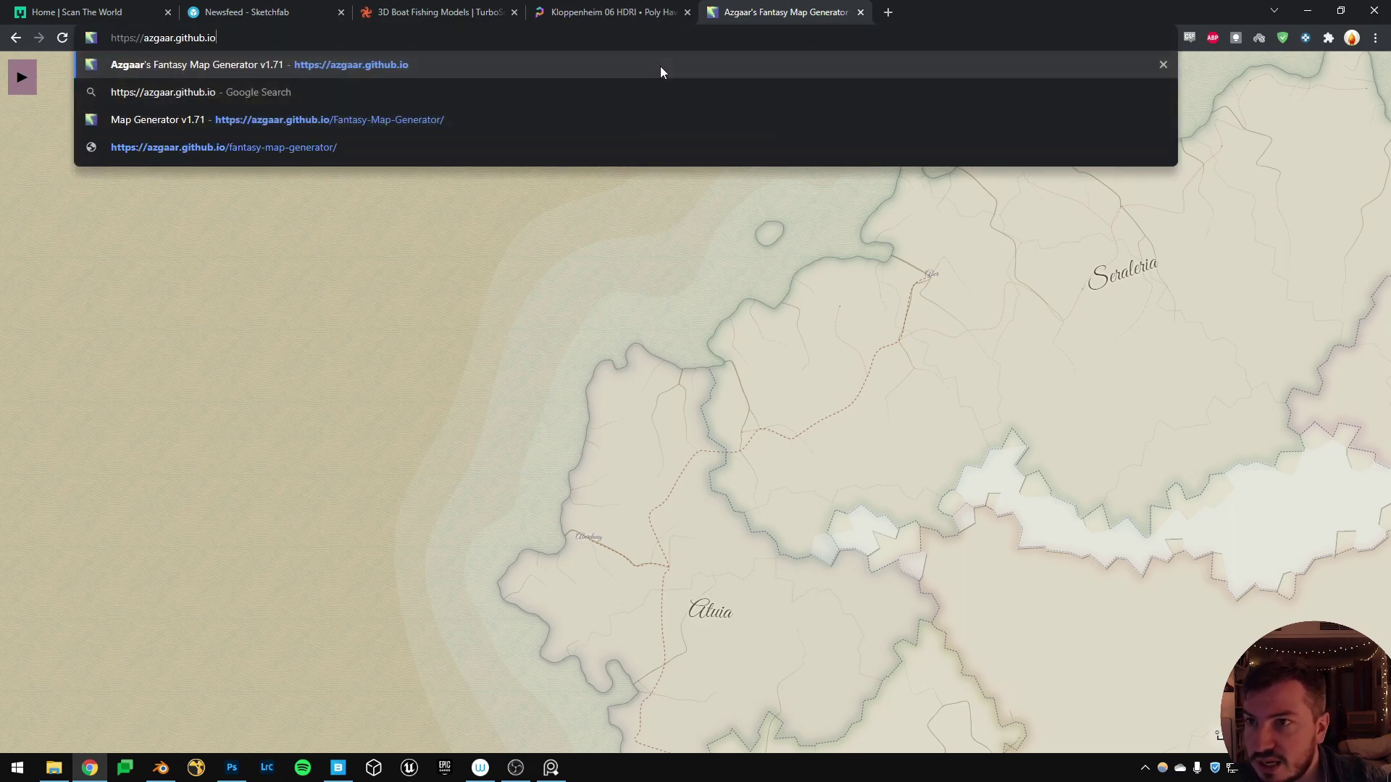
pyautogui.press('Return')
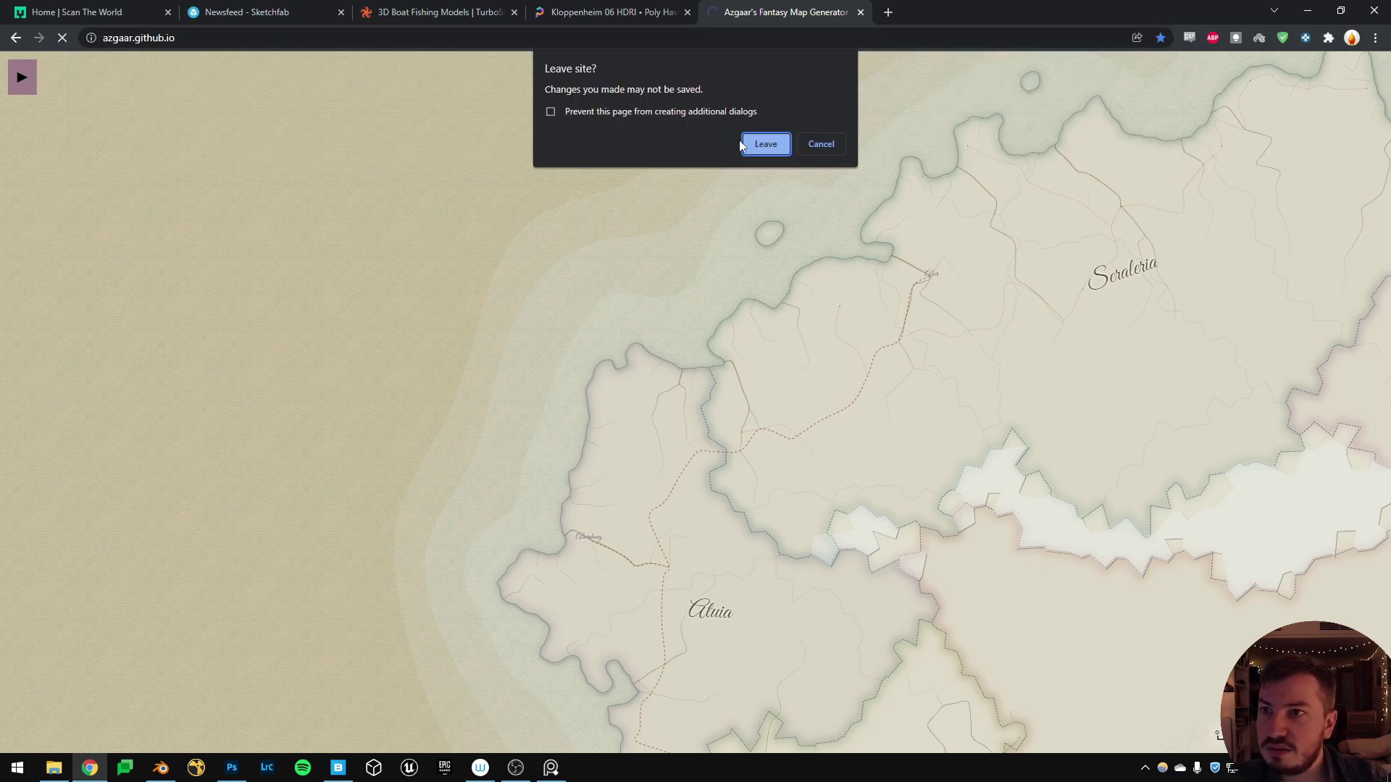
pyautogui.click(780, 150)
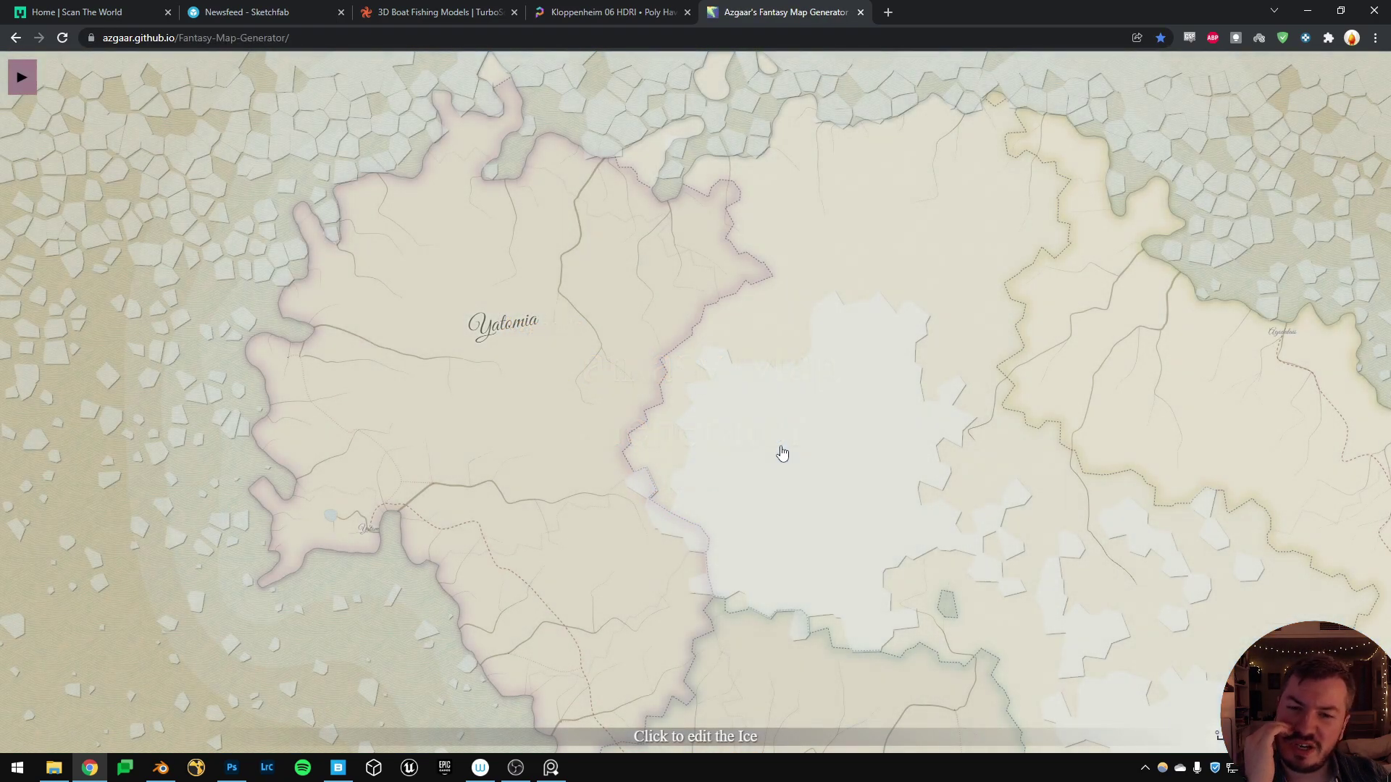
pyautogui.moveTo(770, 449); pyautogui.dragTo(599, 647)
pyautogui.moveTo(532, 297); pyautogui.dragTo(657, 381)
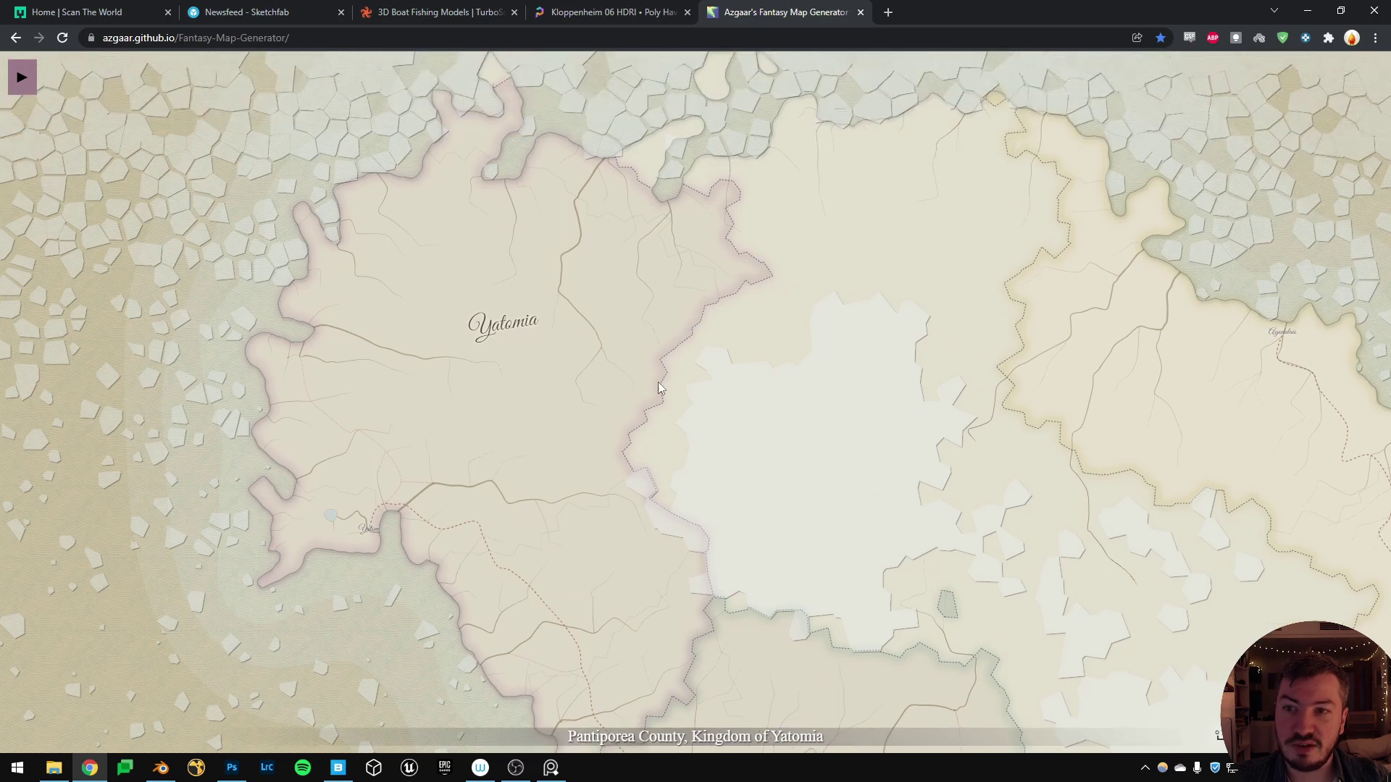
# Turn on the Wind Rose, Biomes and Relief layers, toggling Coordinates on and back off.
pyautogui.click(16, 76)
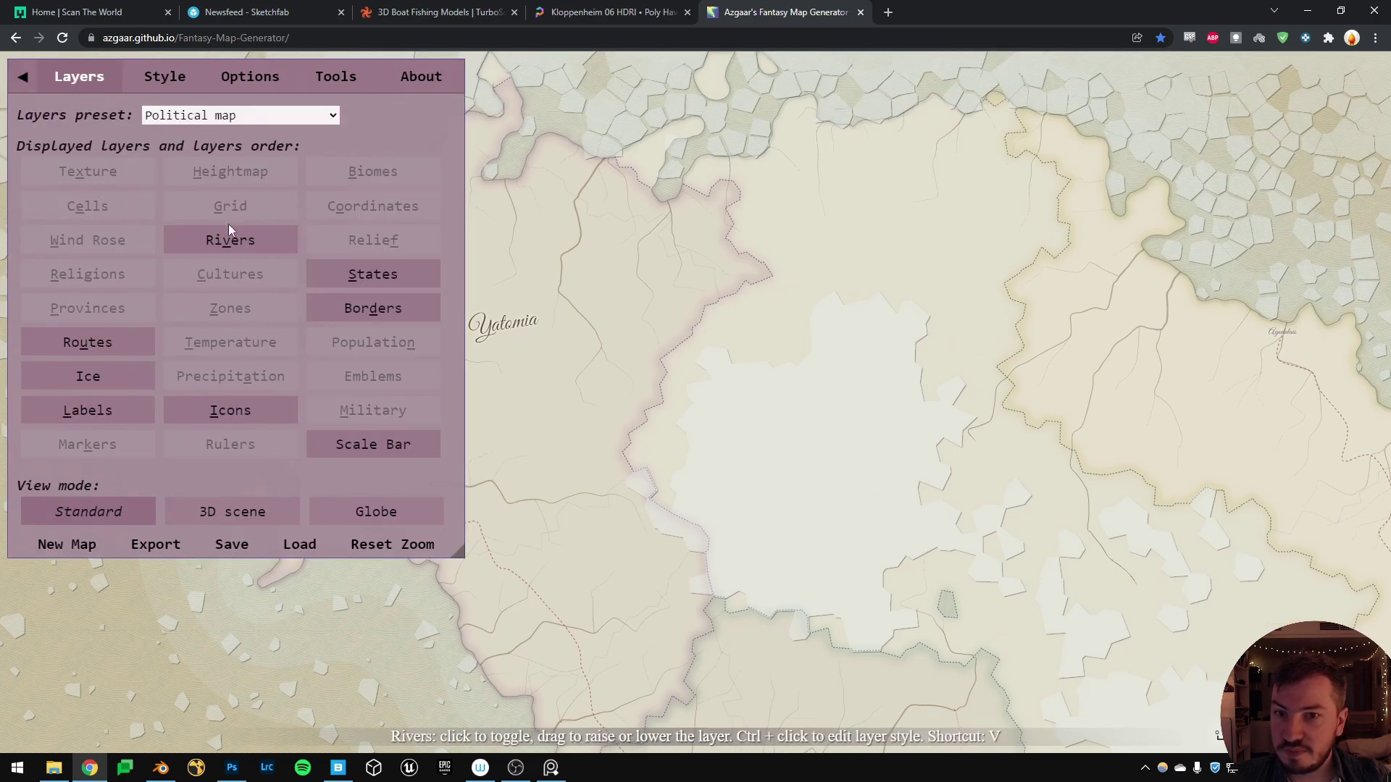
pyautogui.click(101, 242)
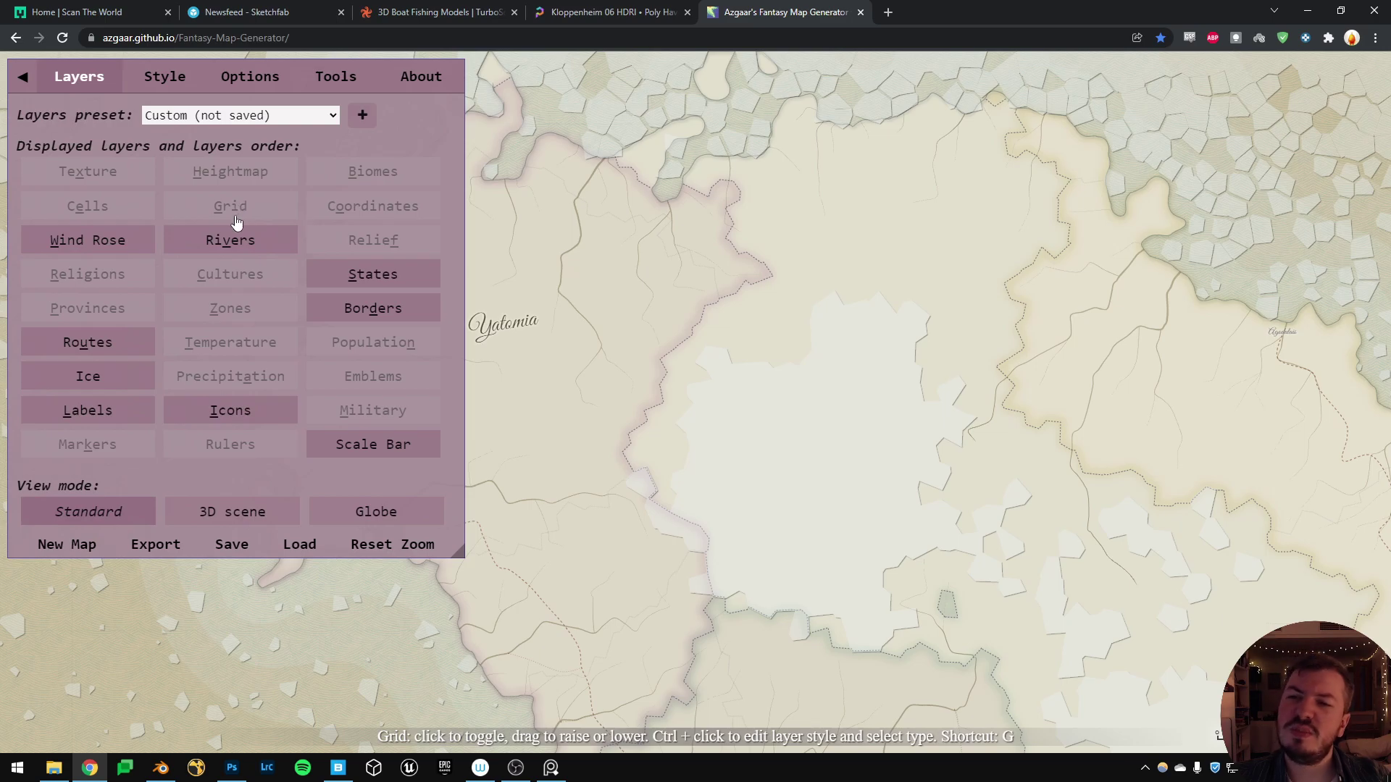
pyautogui.click(356, 178)
pyautogui.click(395, 208)
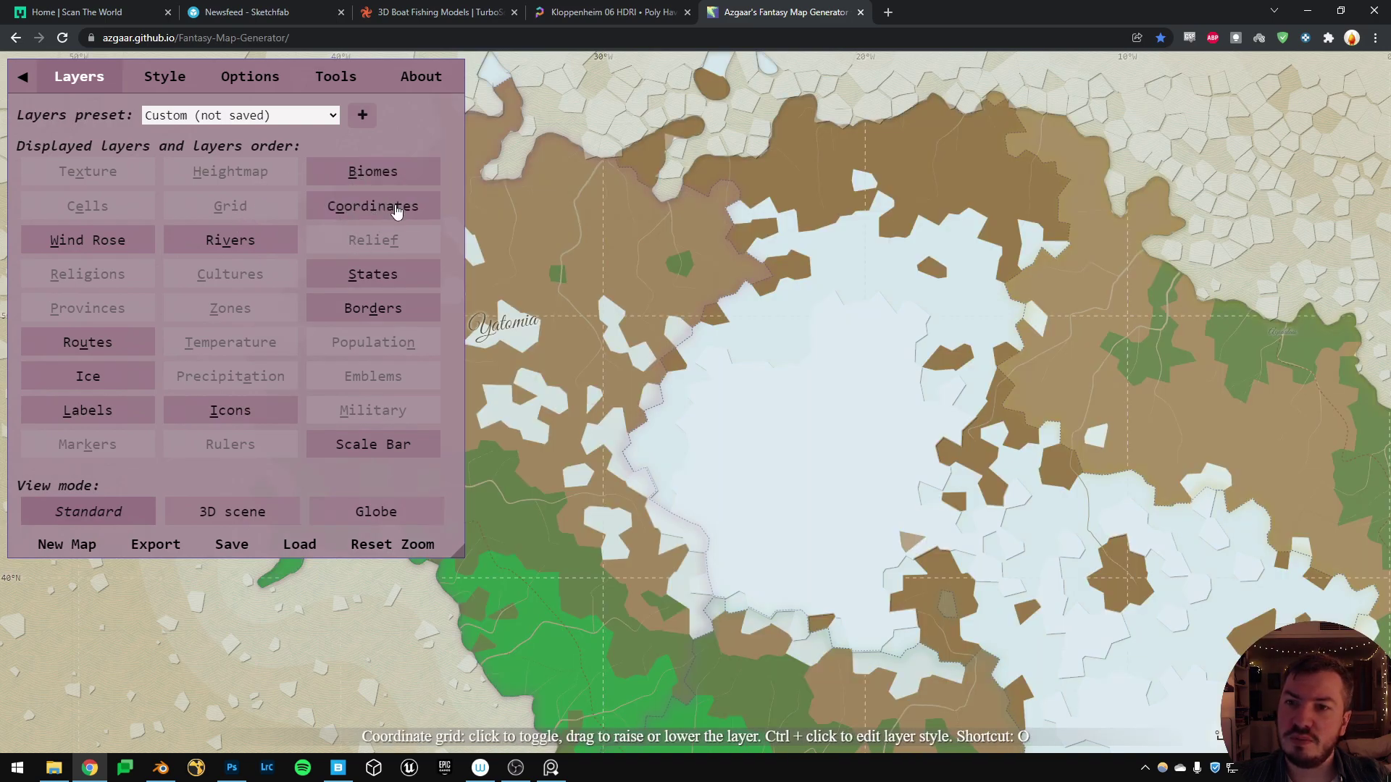
pyautogui.click(395, 208)
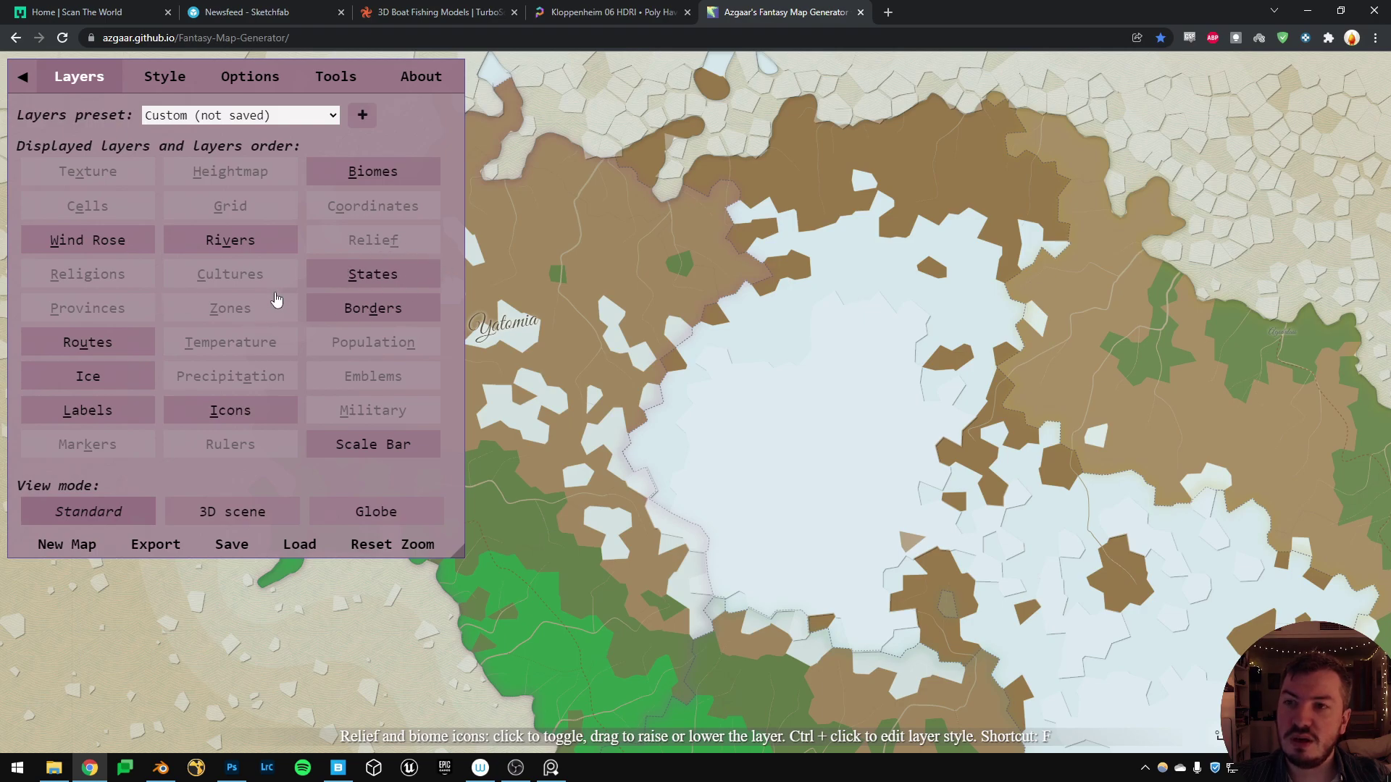
pyautogui.press('f')
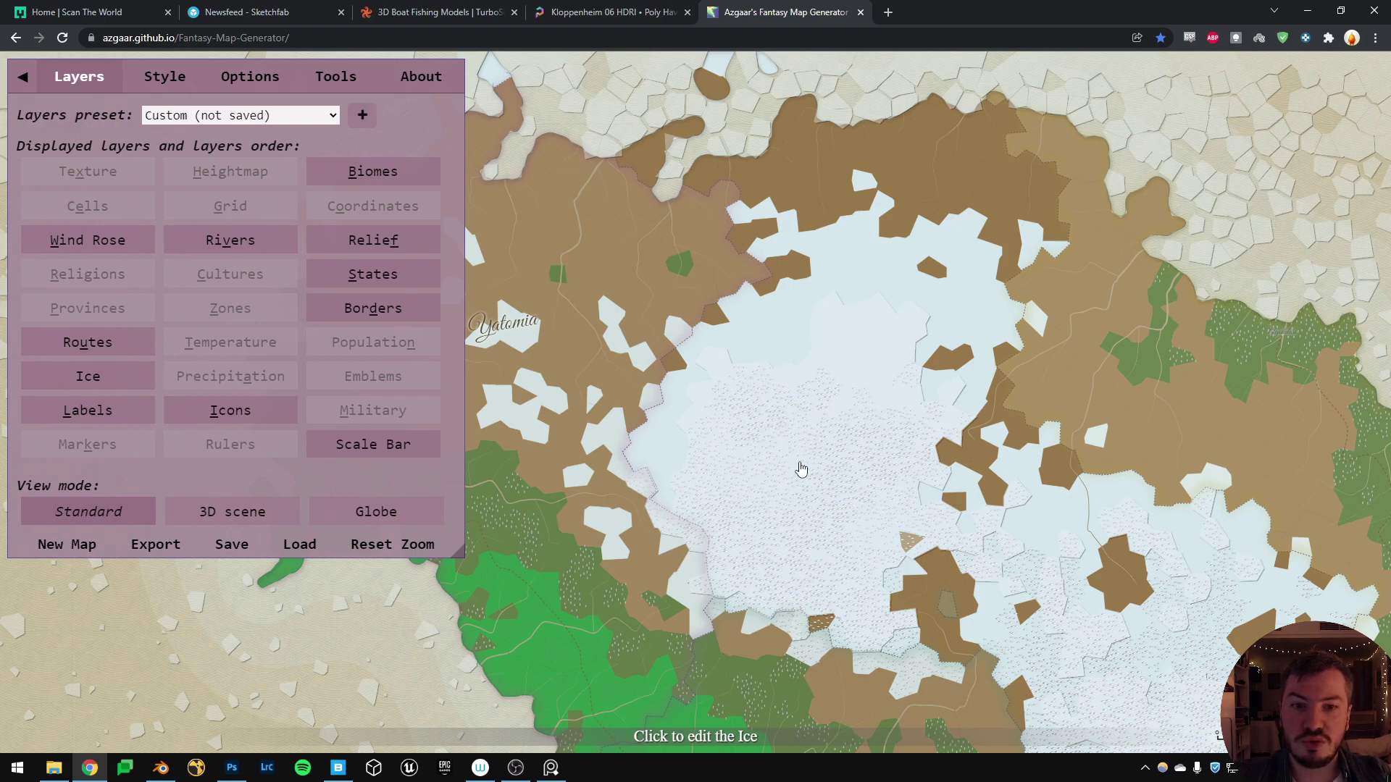
pyautogui.scroll(2, 802, 467)
pyautogui.scroll(1, 602, 489)
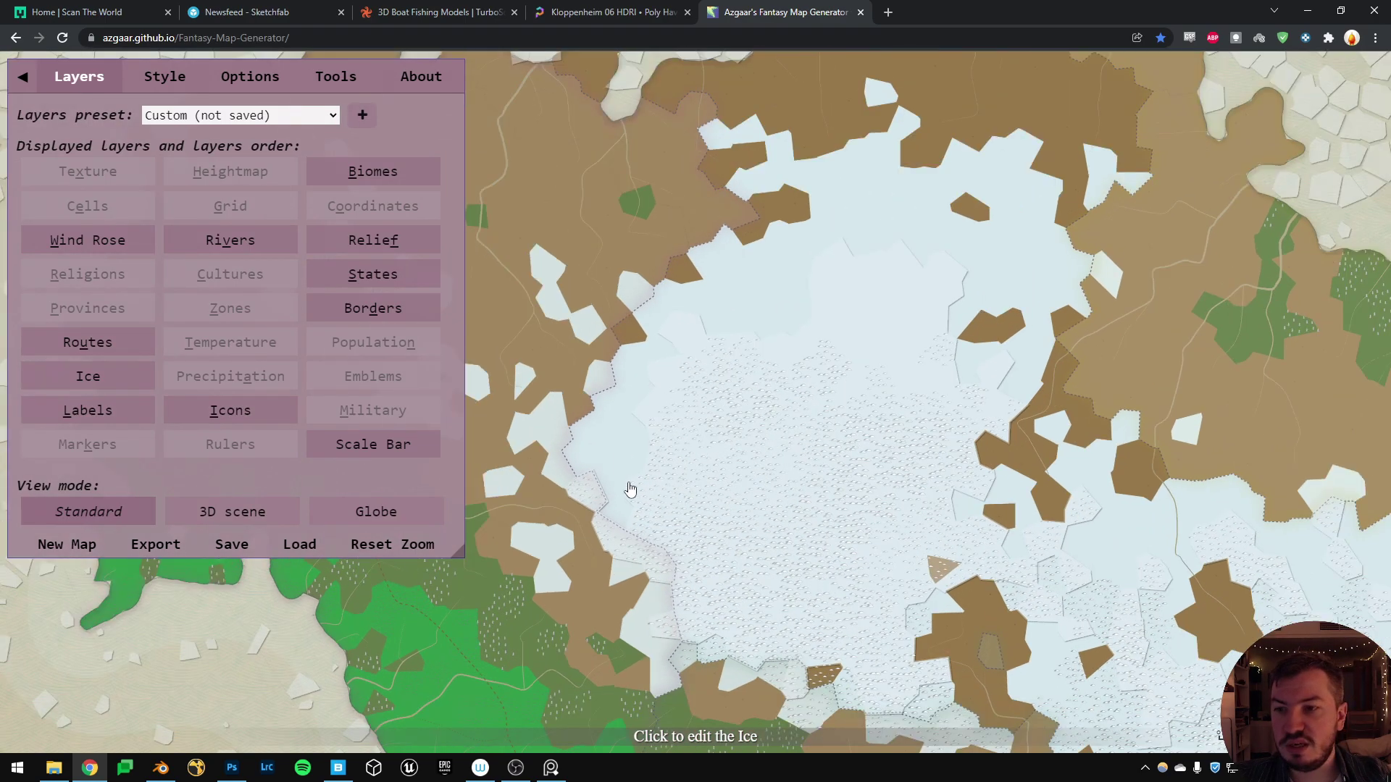
pyautogui.scroll(-1, 603, 490)
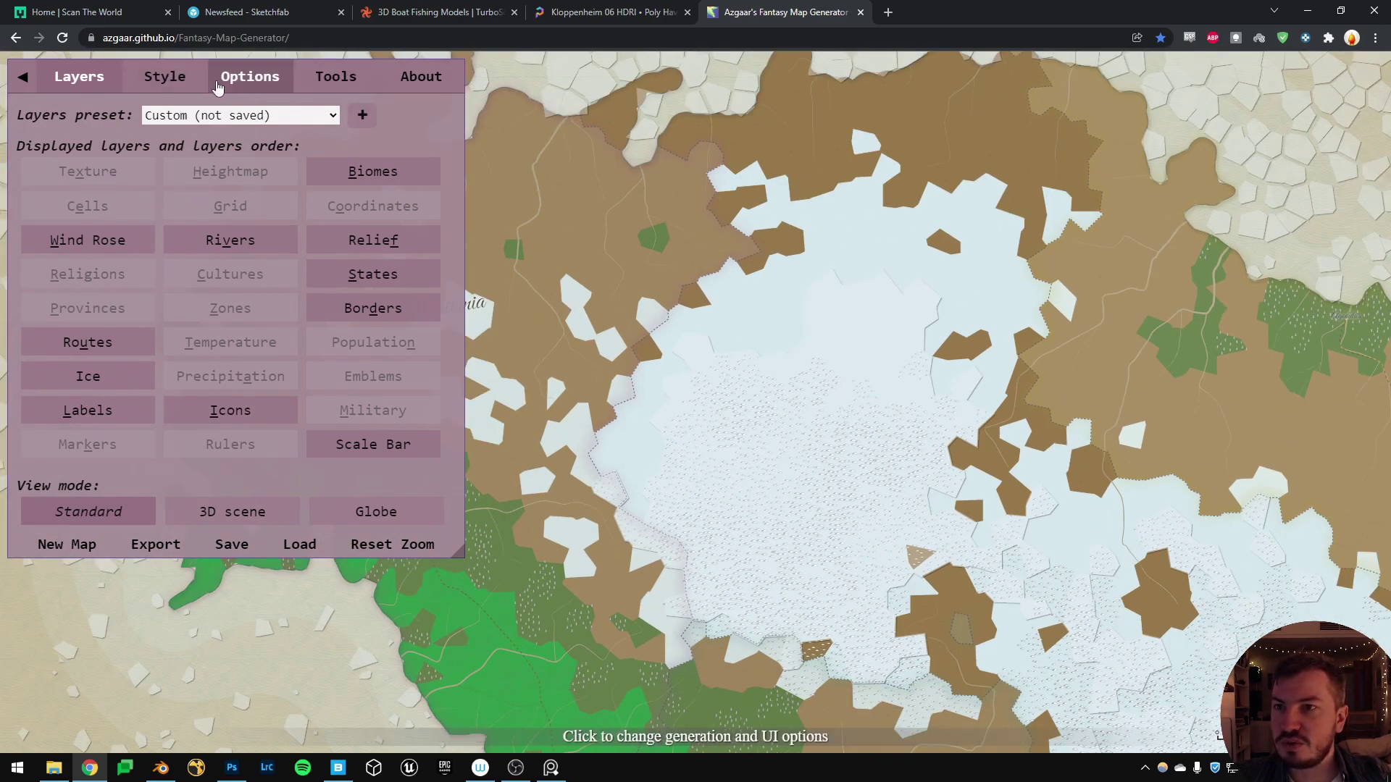
# Review the generator's Options settings, then bring up the Tools menu.
pyautogui.click(270, 79)
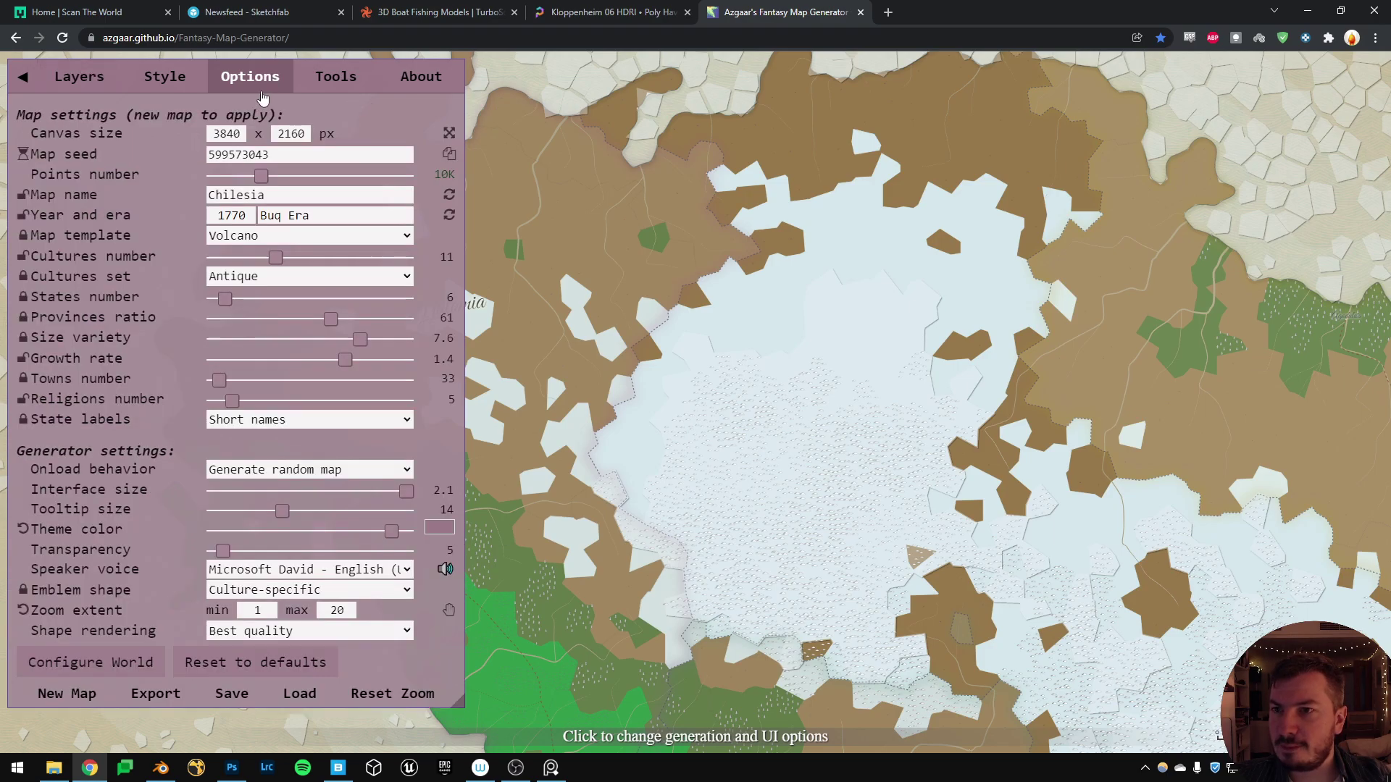
pyautogui.click(336, 89)
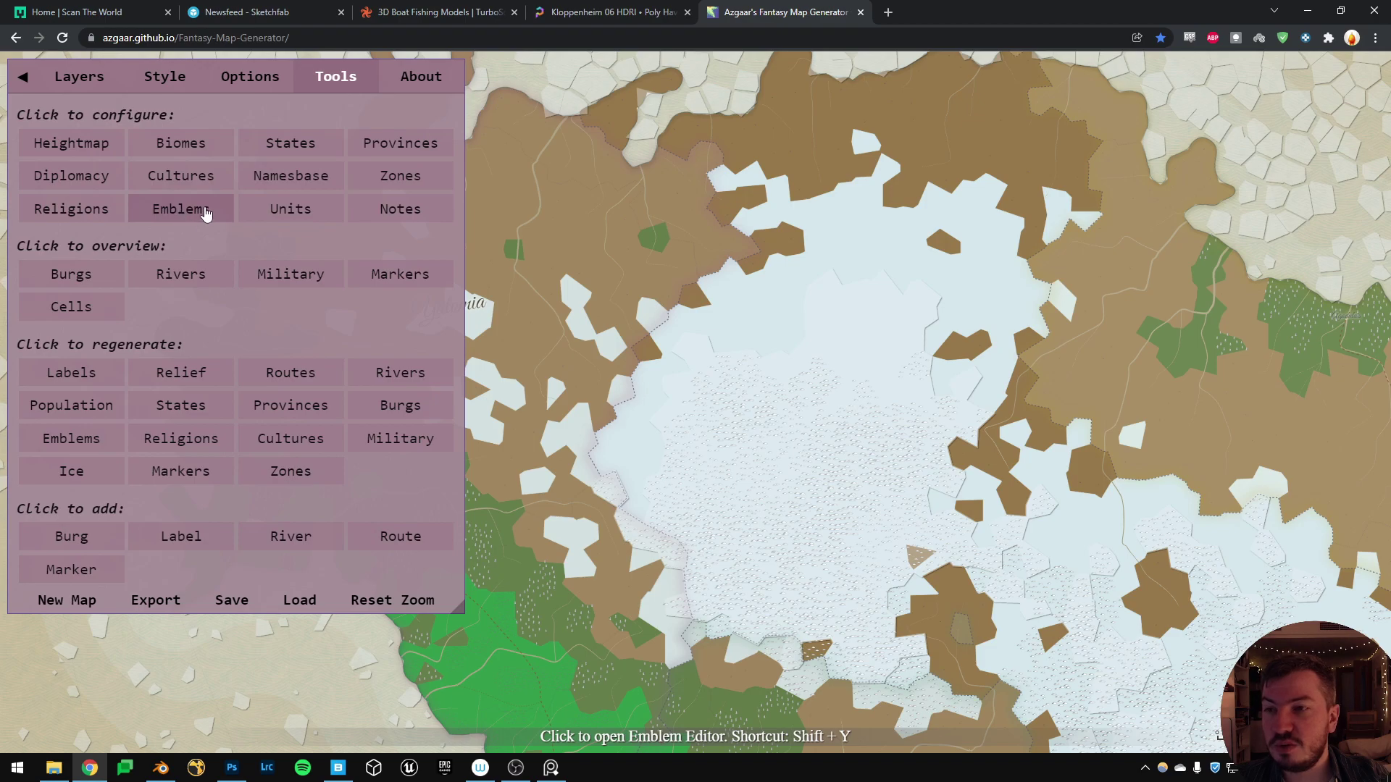
# In the emblem editor, regenerate the Principality of Tratelia's emblem three times.
pyautogui.click(164, 219)
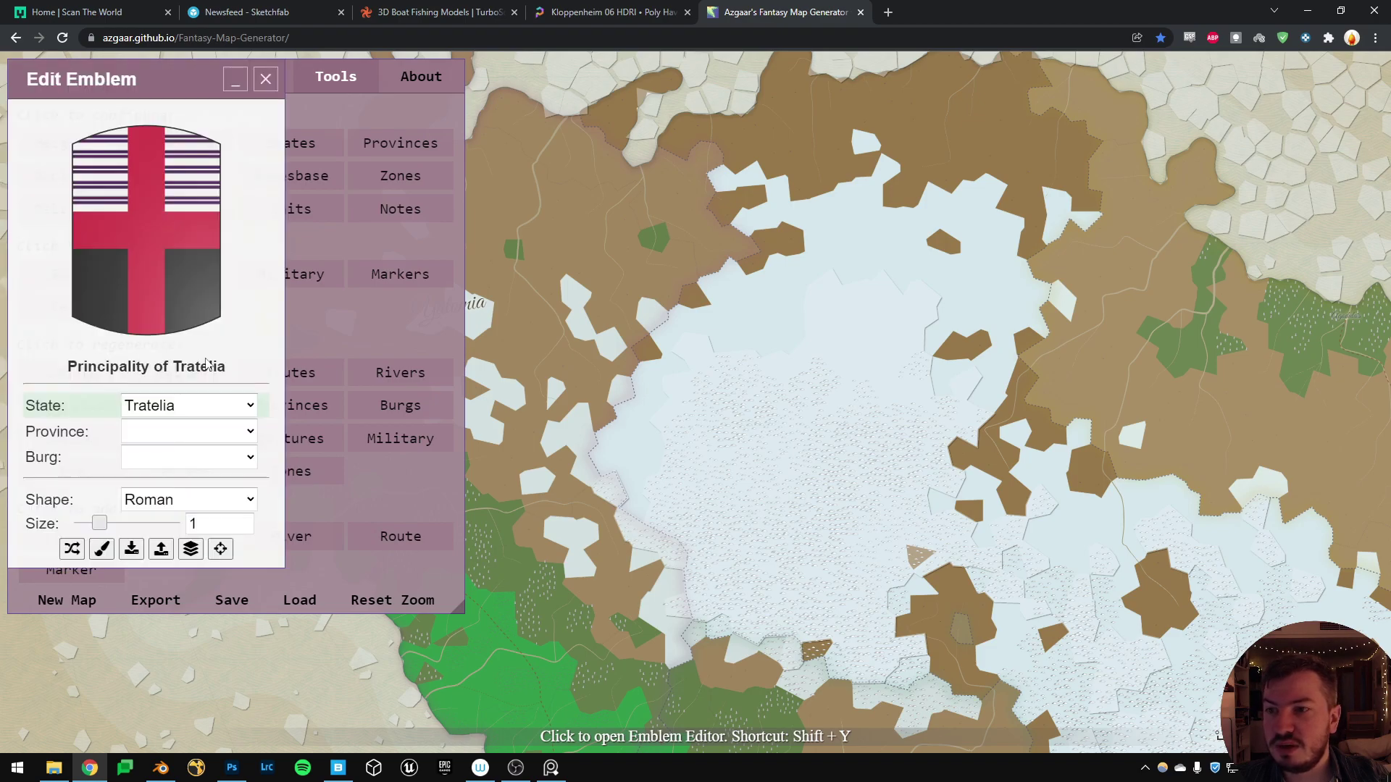
pyautogui.click(69, 549)
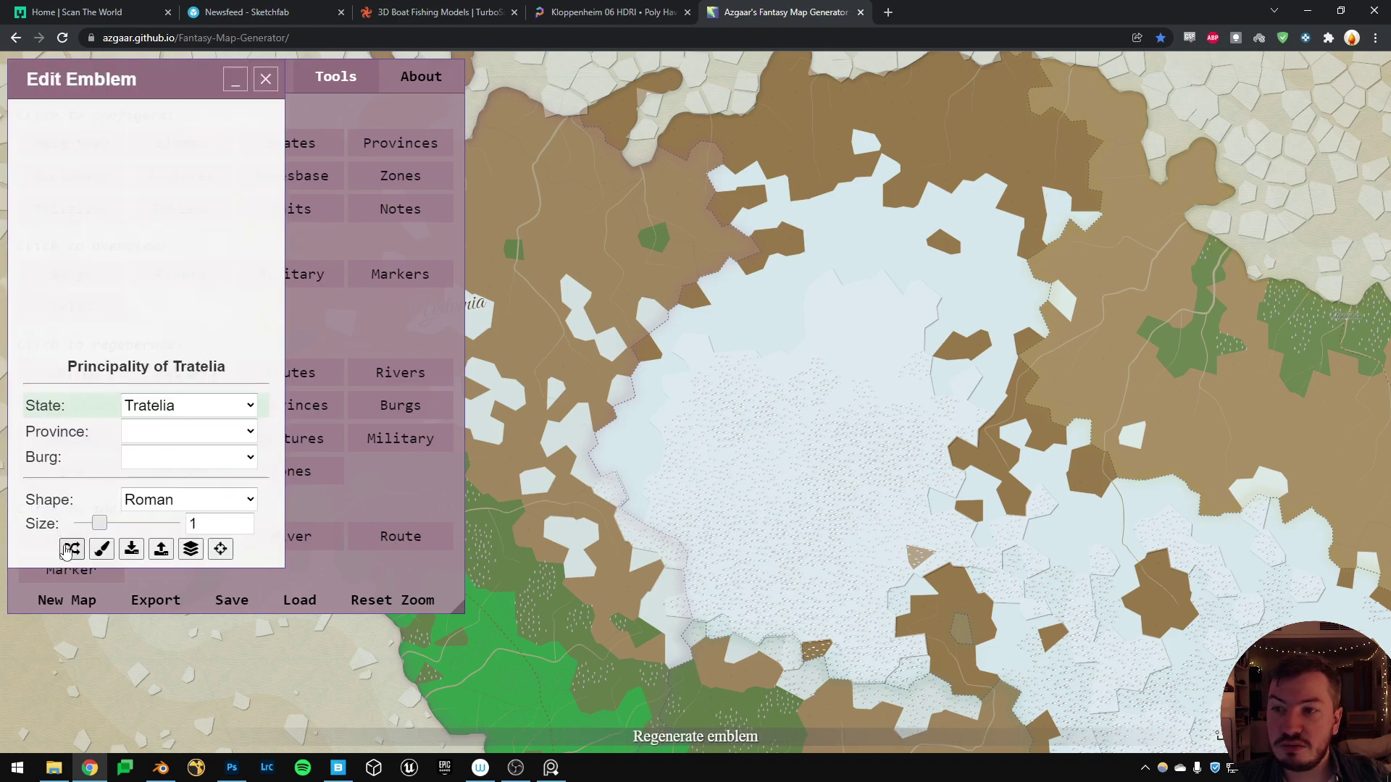
pyautogui.click(69, 549)
pyautogui.click(69, 549)
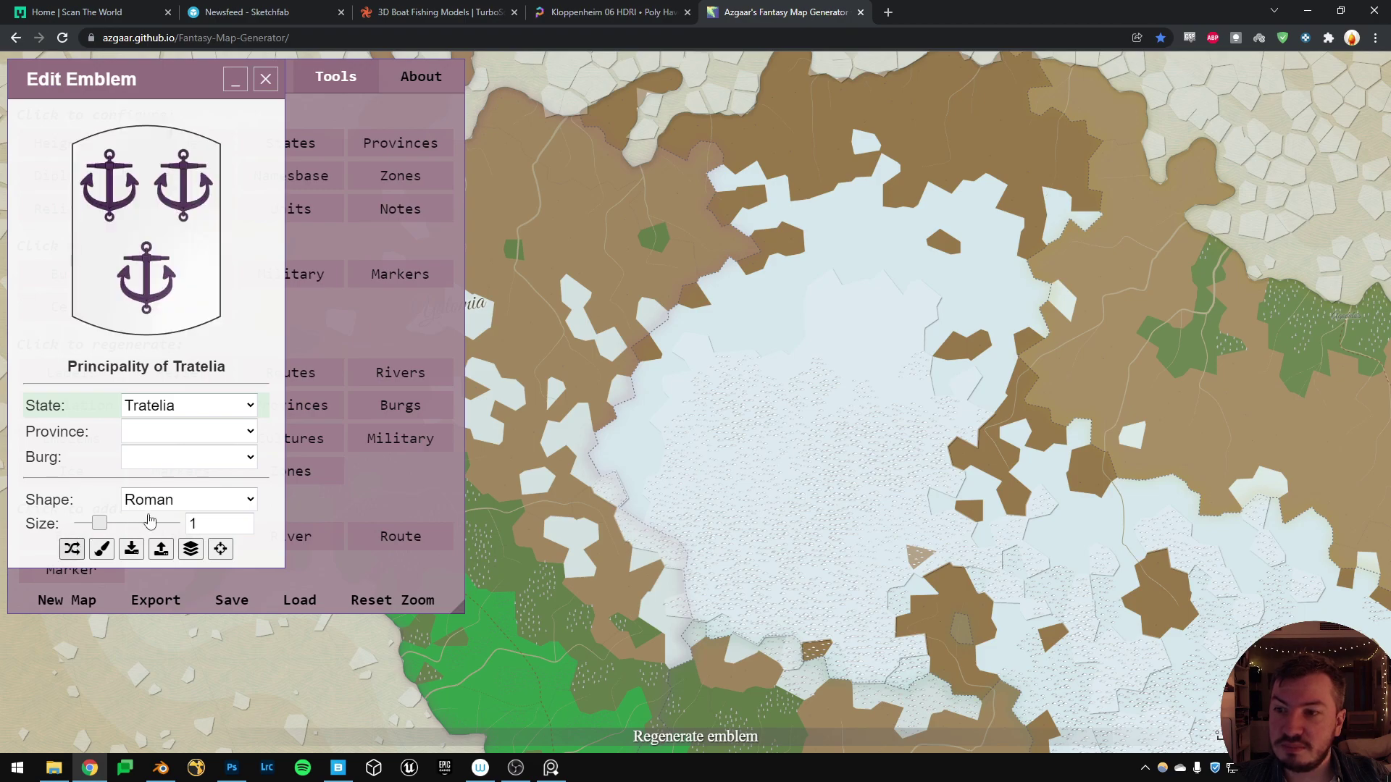
# Set Tratelia's shield shape to Baroque and reroll the emblem several times.
pyautogui.click(186, 499)
pyautogui.click(203, 401)
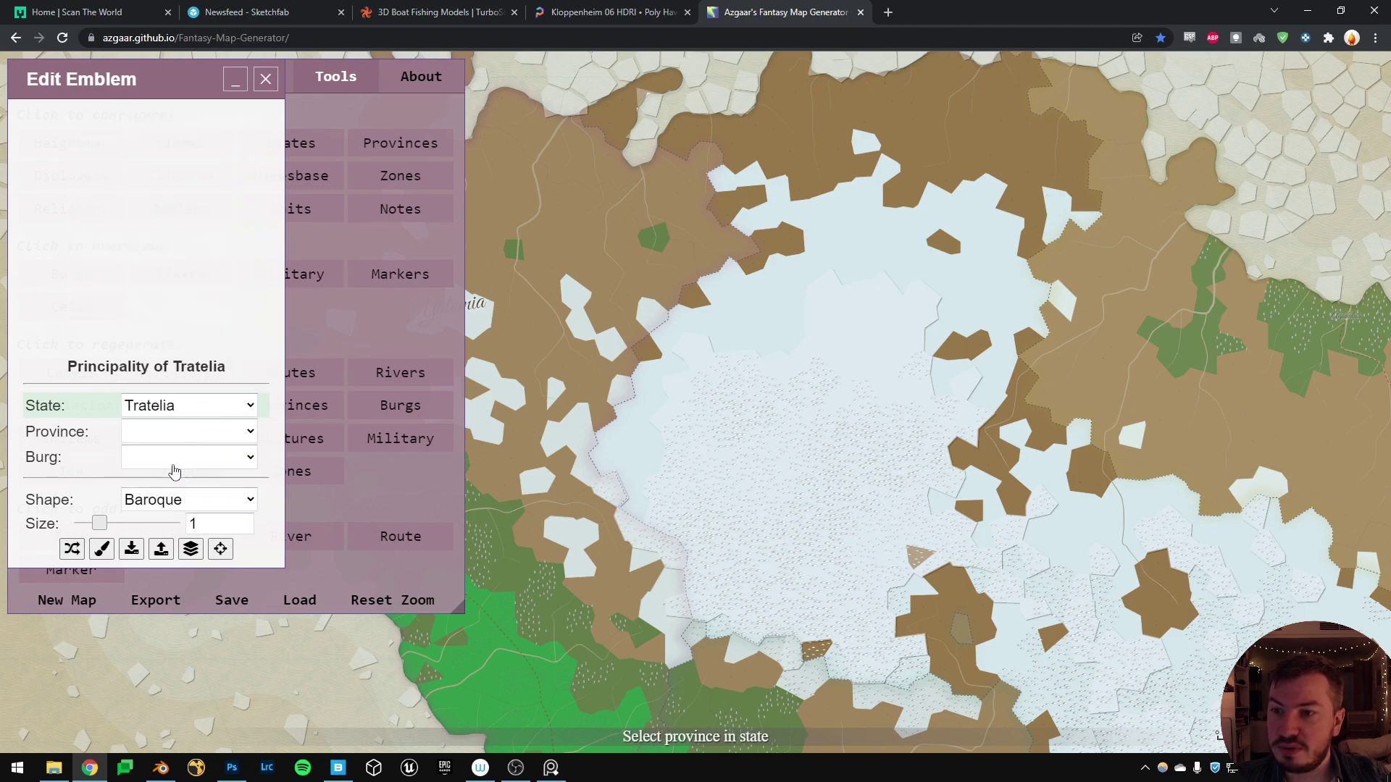
pyautogui.click(72, 551)
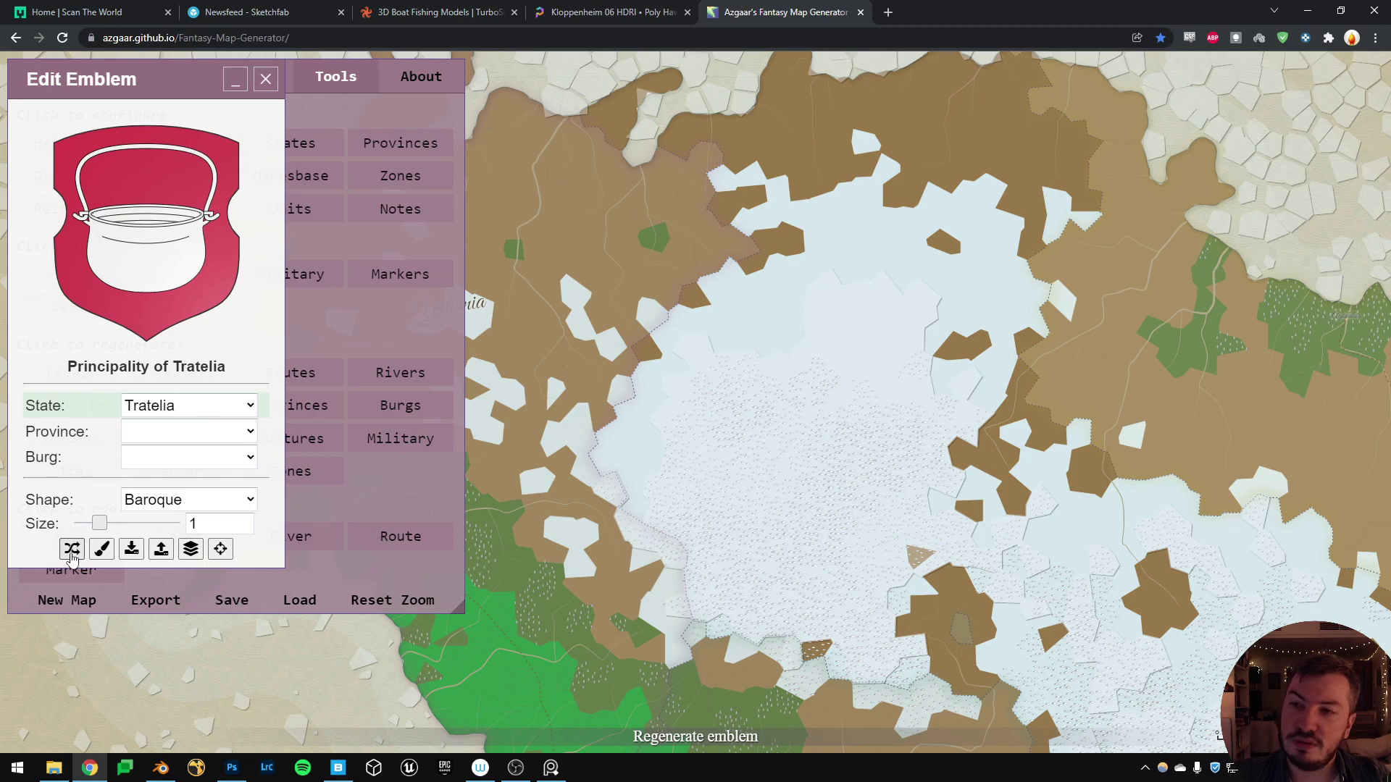
pyautogui.click(71, 555)
pyautogui.click(71, 555)
pyautogui.click(71, 555)
# Switch to Blum province, regenerate its emblem twice, and close the Edit Emblem dialog.
pyautogui.click(210, 457)
pyautogui.press('Escape')
pyautogui.press('Down')
pyautogui.click(72, 551)
pyautogui.click(72, 551)
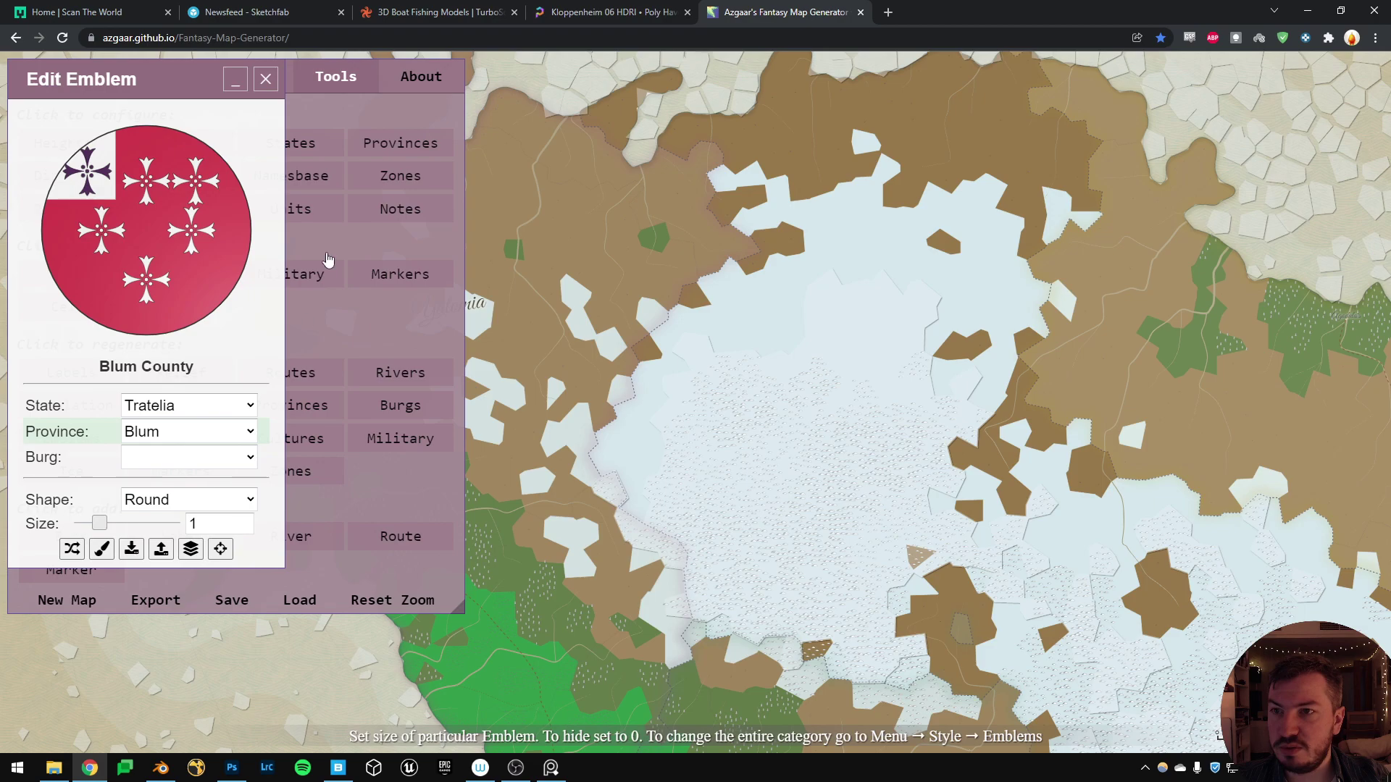
pyautogui.click(265, 79)
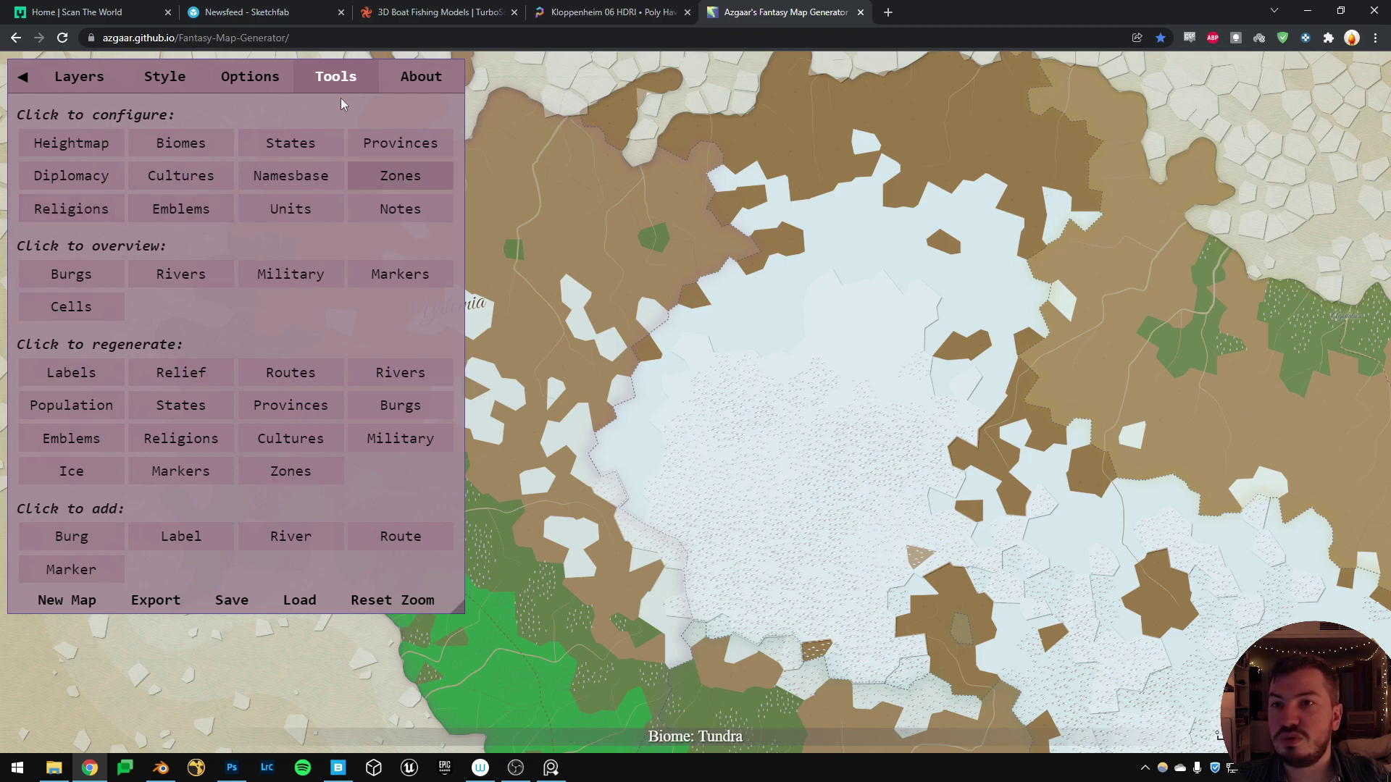
# Load the saved Dalia .map file from Downloads via Tools > Load > machine.
pyautogui.click(12, 83)
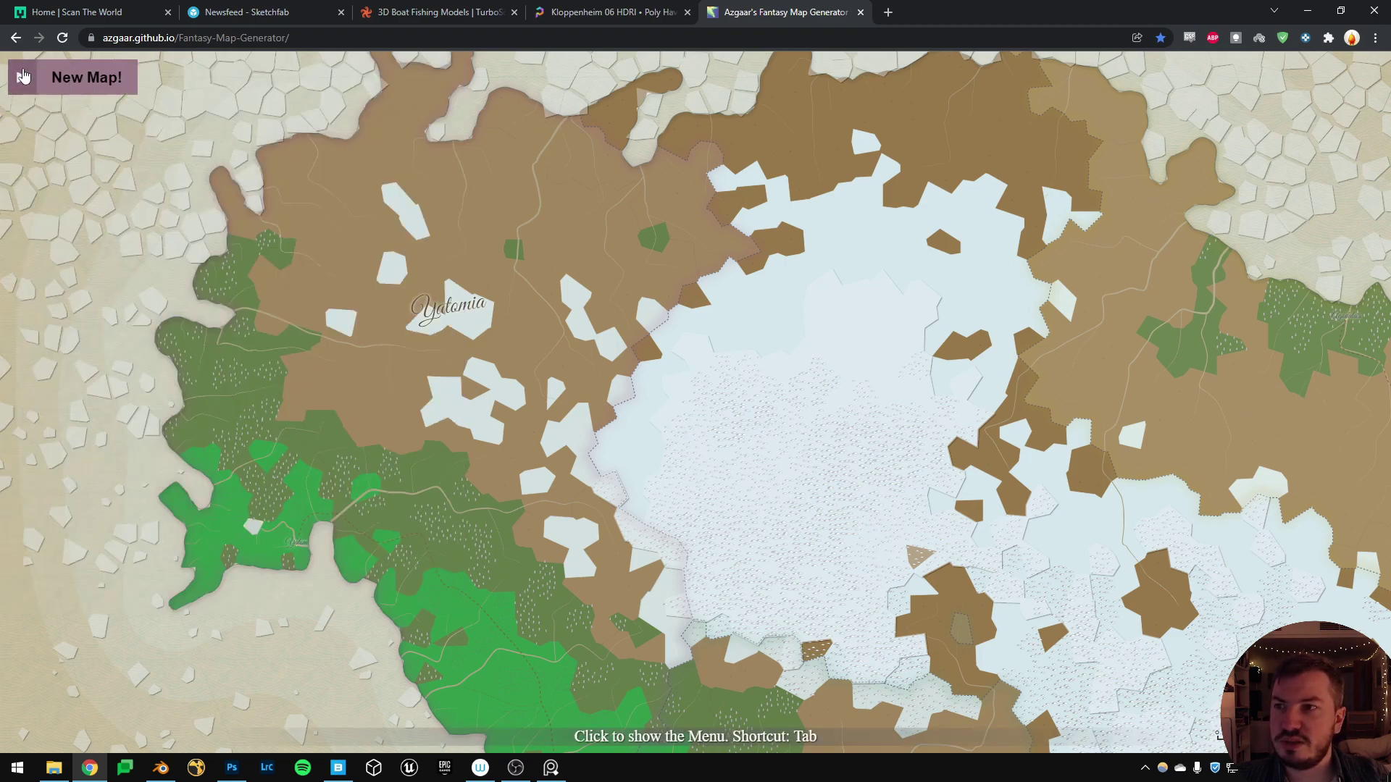
pyautogui.click(19, 77)
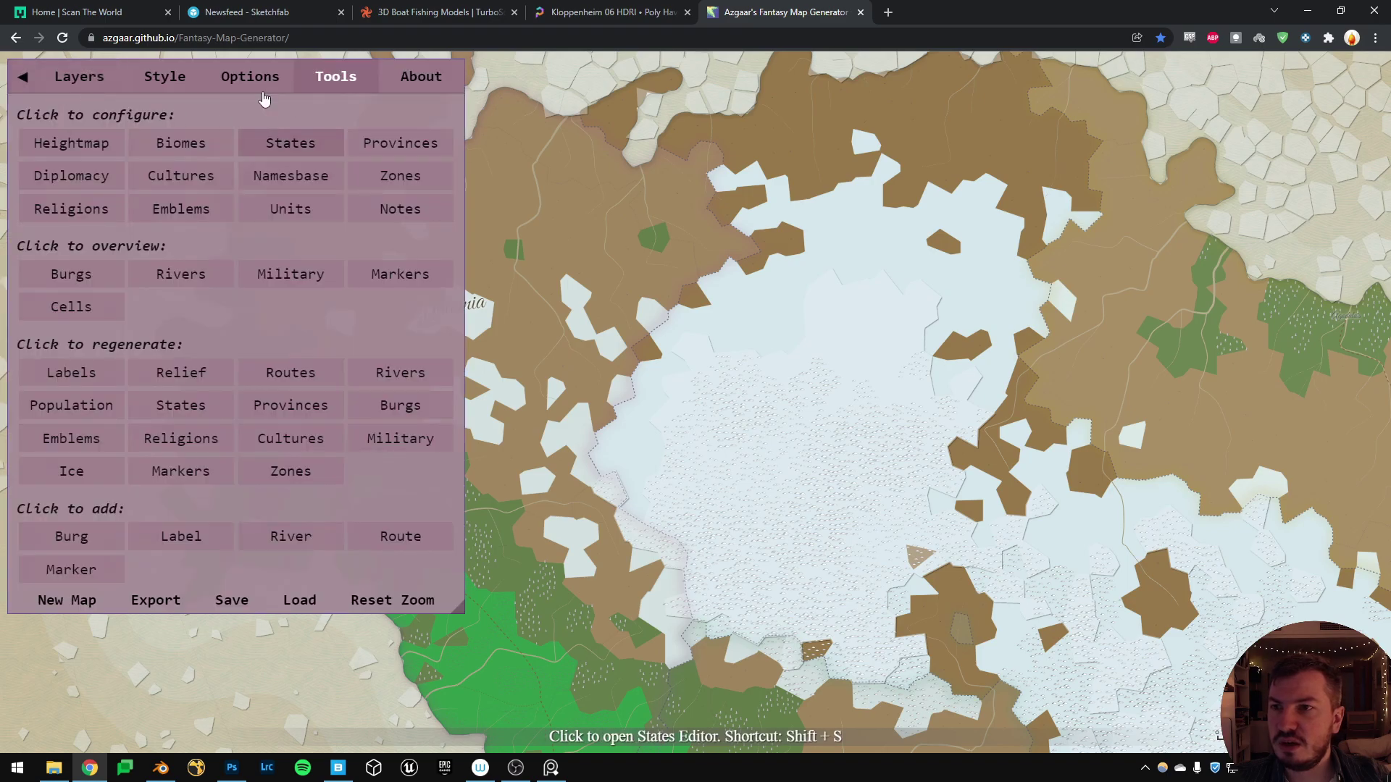
pyautogui.click(297, 601)
pyautogui.click(673, 347)
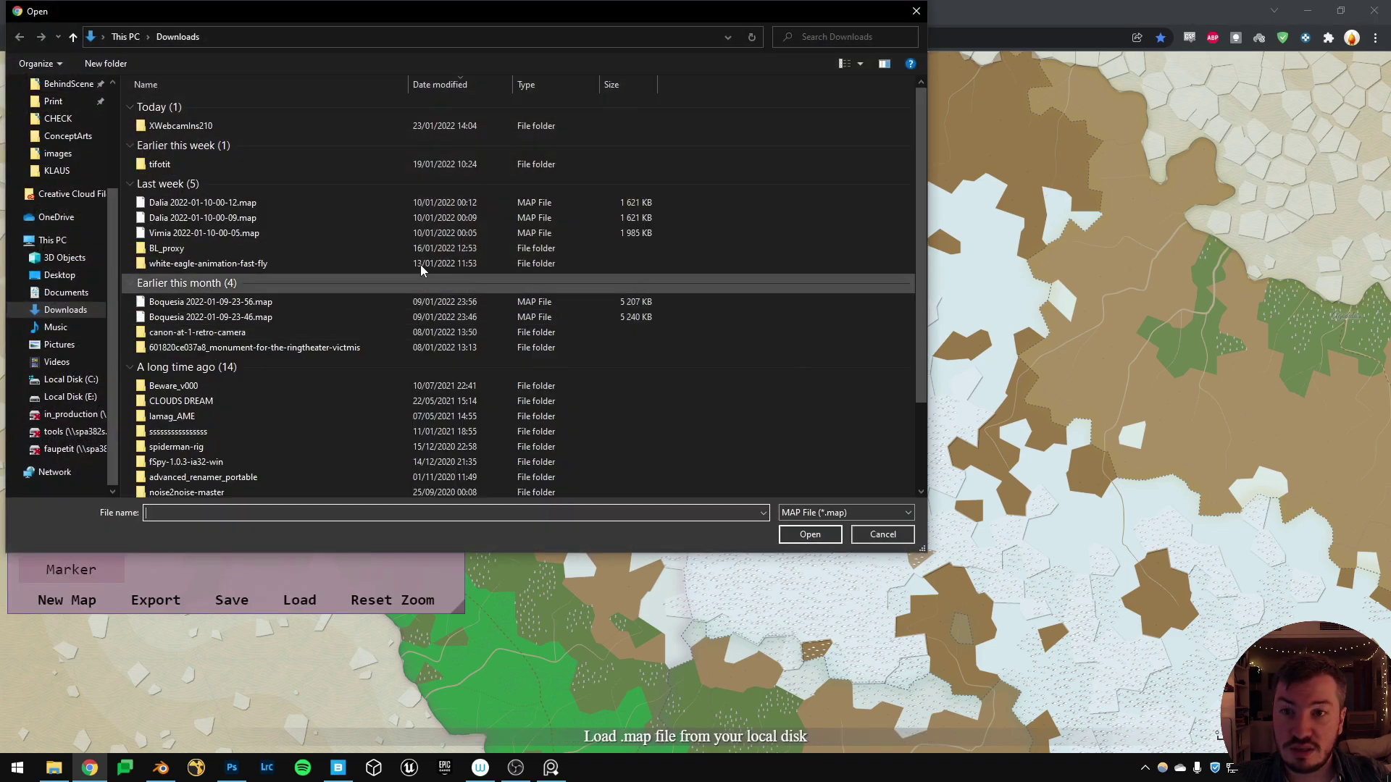
pyautogui.doubleClick(189, 203)
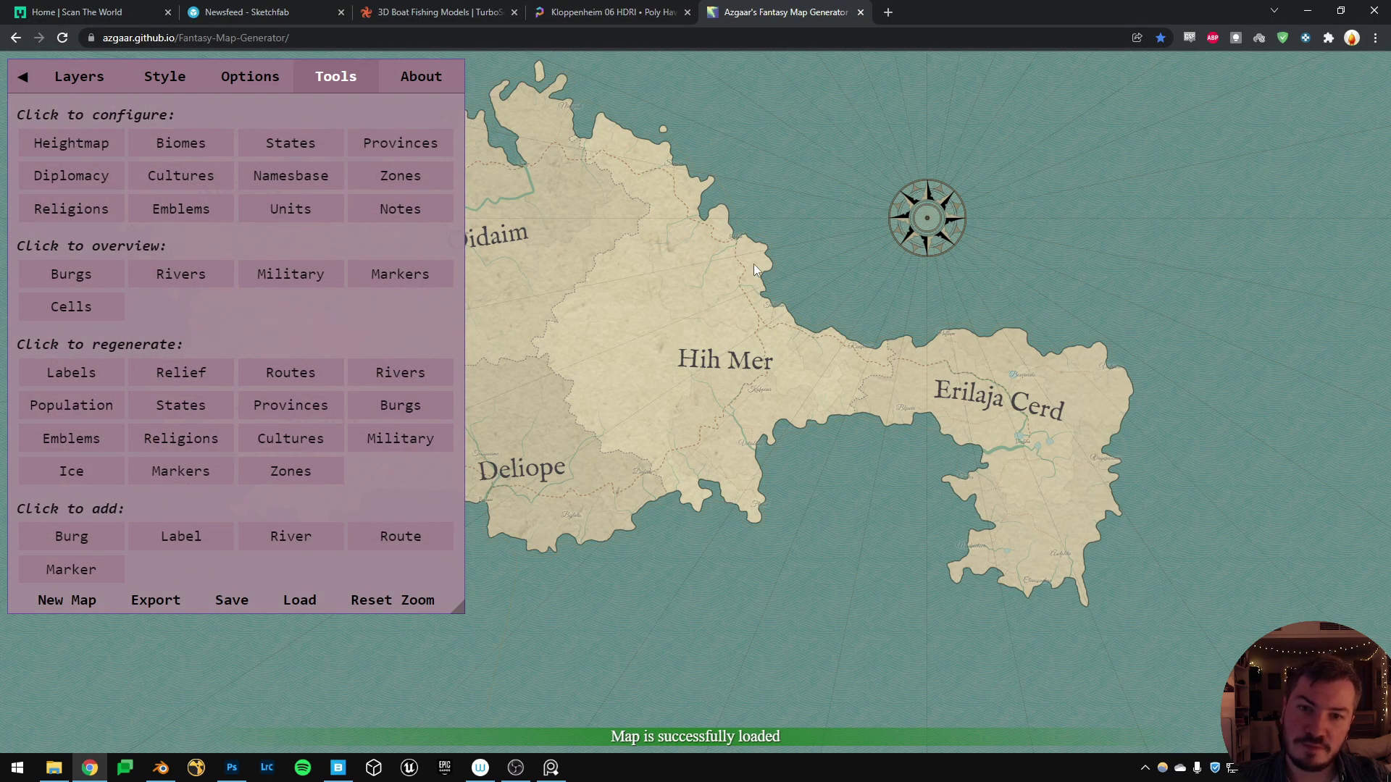
pyautogui.scroll(3, 877, 293)
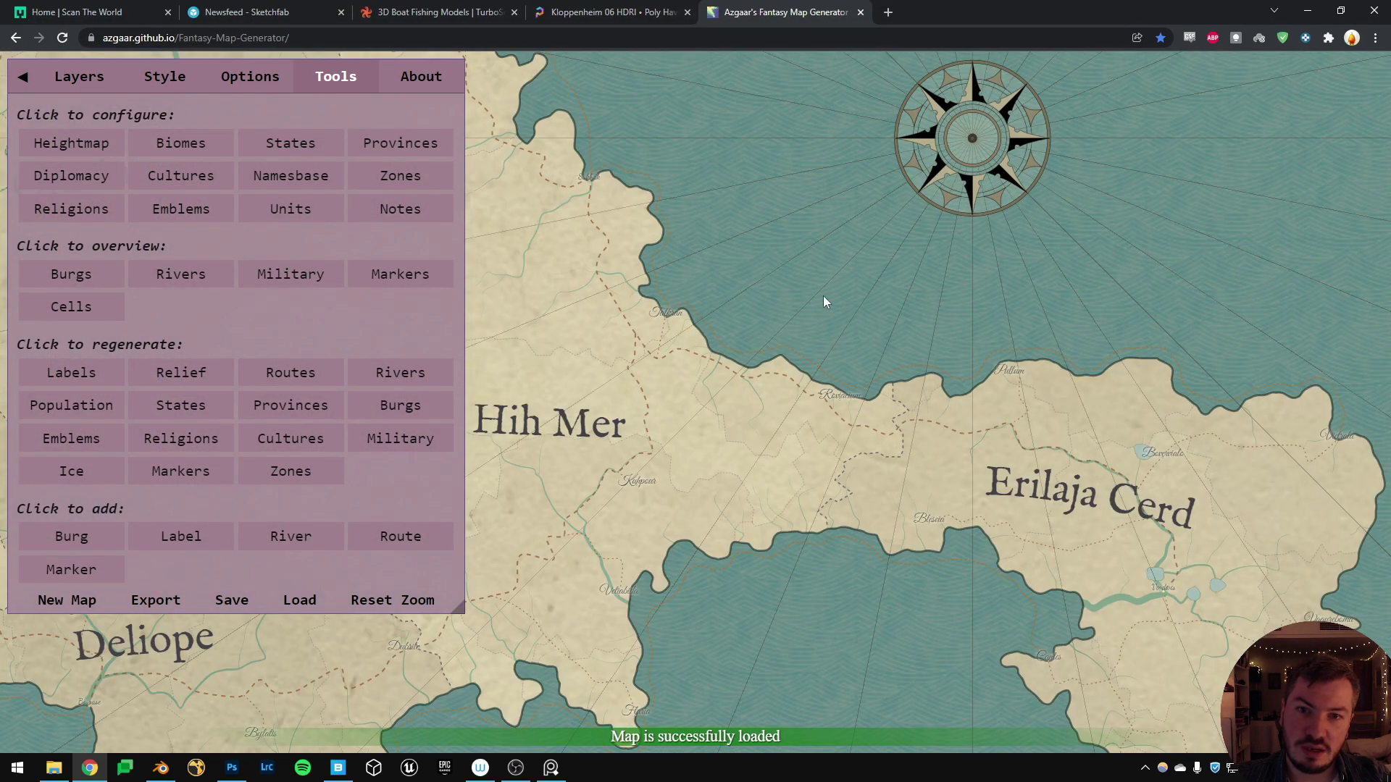
# In the Style editor, select the Ocean element and apply Pattern 1.
pyautogui.click(248, 78)
pyautogui.click(166, 80)
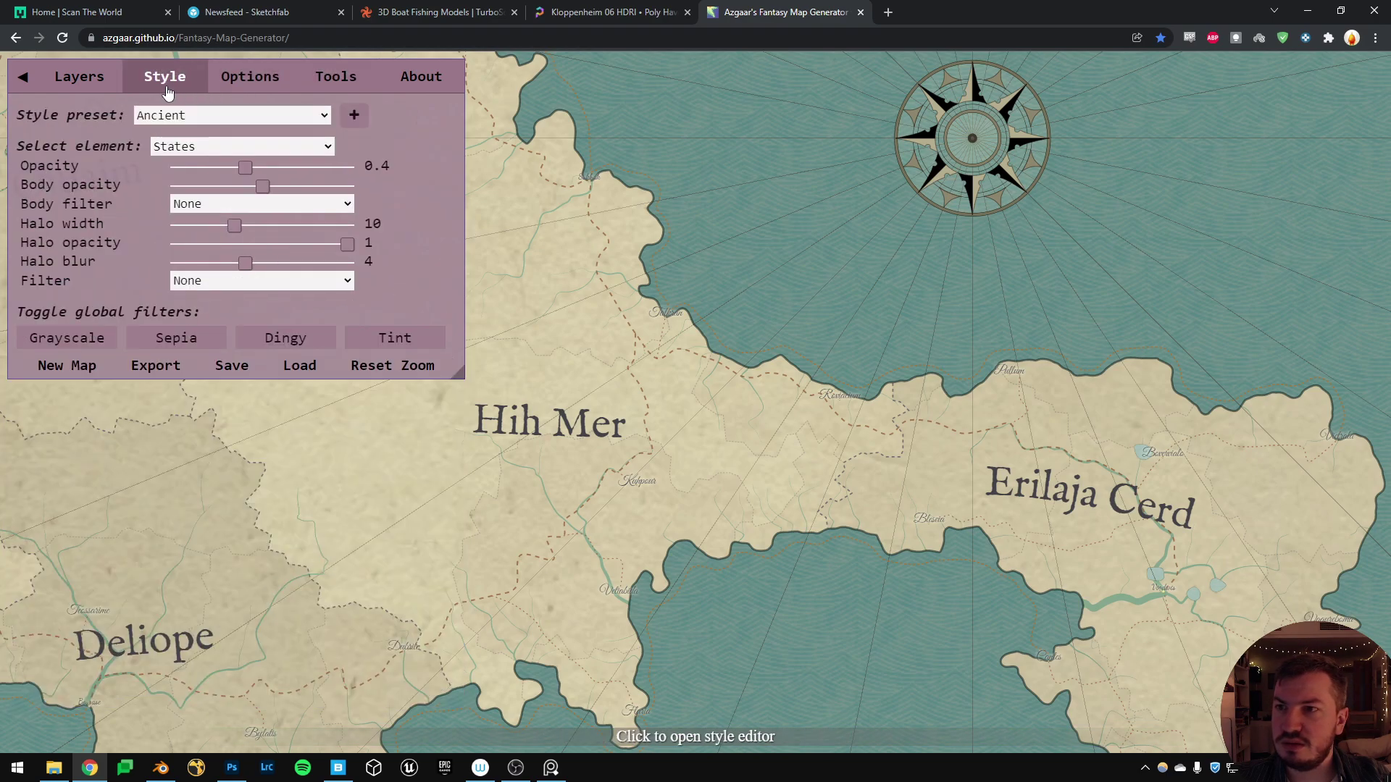
pyautogui.click(232, 149)
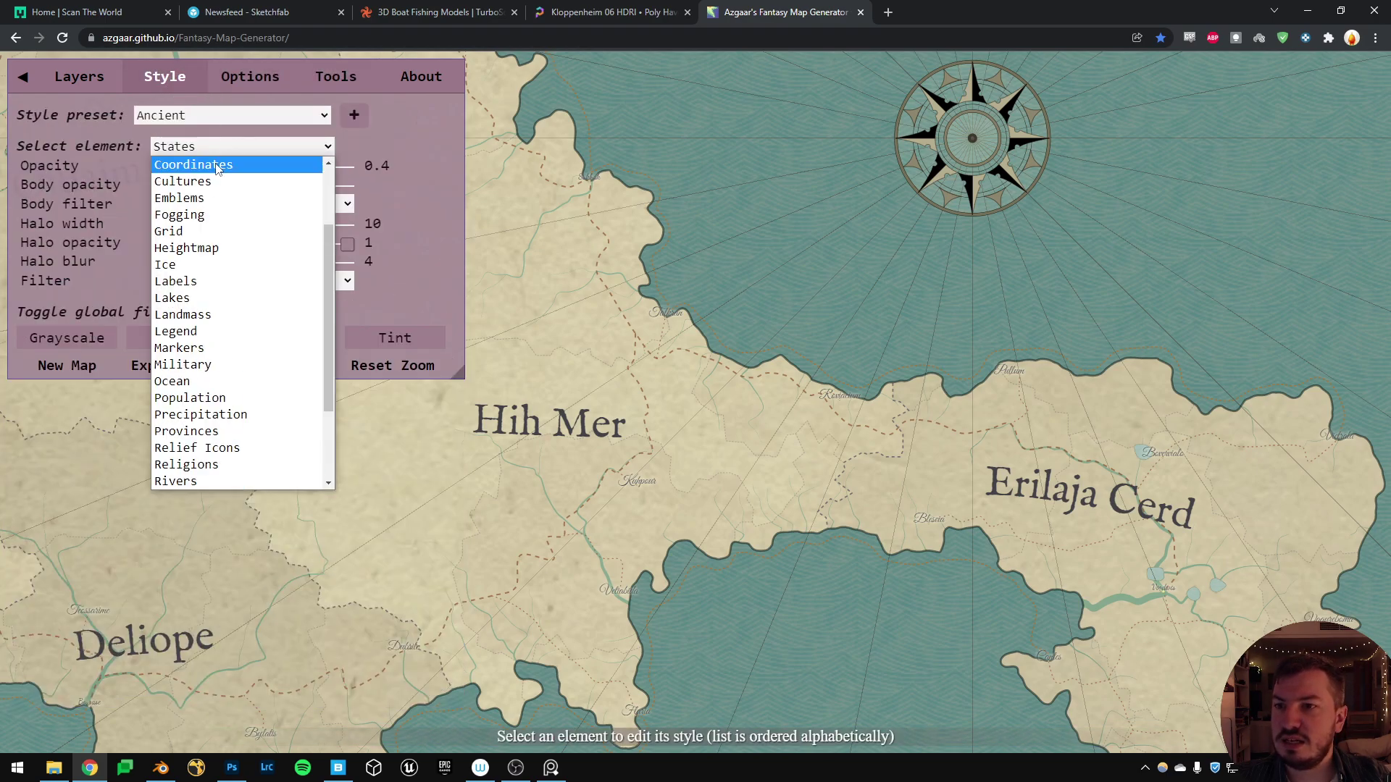
pyautogui.click(224, 381)
pyautogui.click(306, 170)
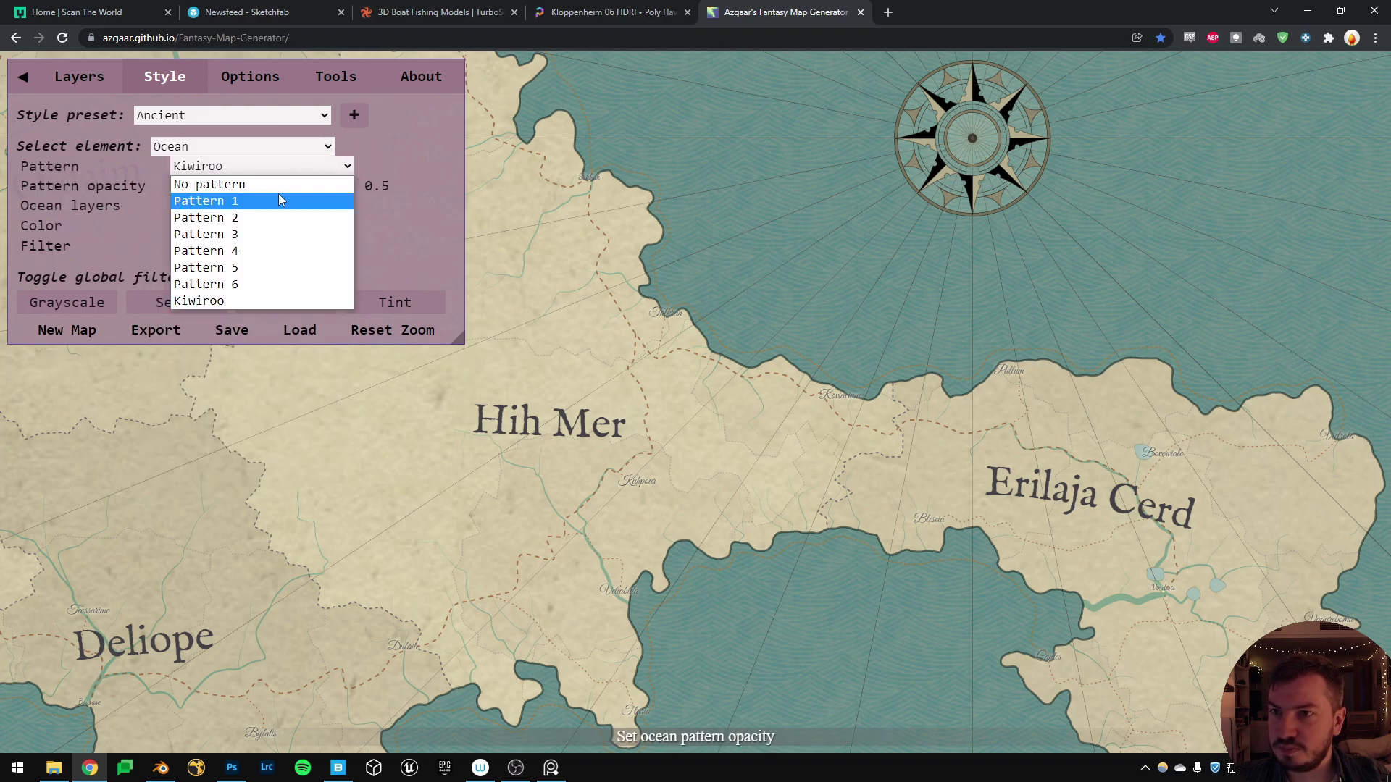
pyautogui.click(278, 201)
# Try ocean Patterns 3 and 4, then settle on the Kiwiroo texture.
pyautogui.click(308, 168)
pyautogui.click(272, 237)
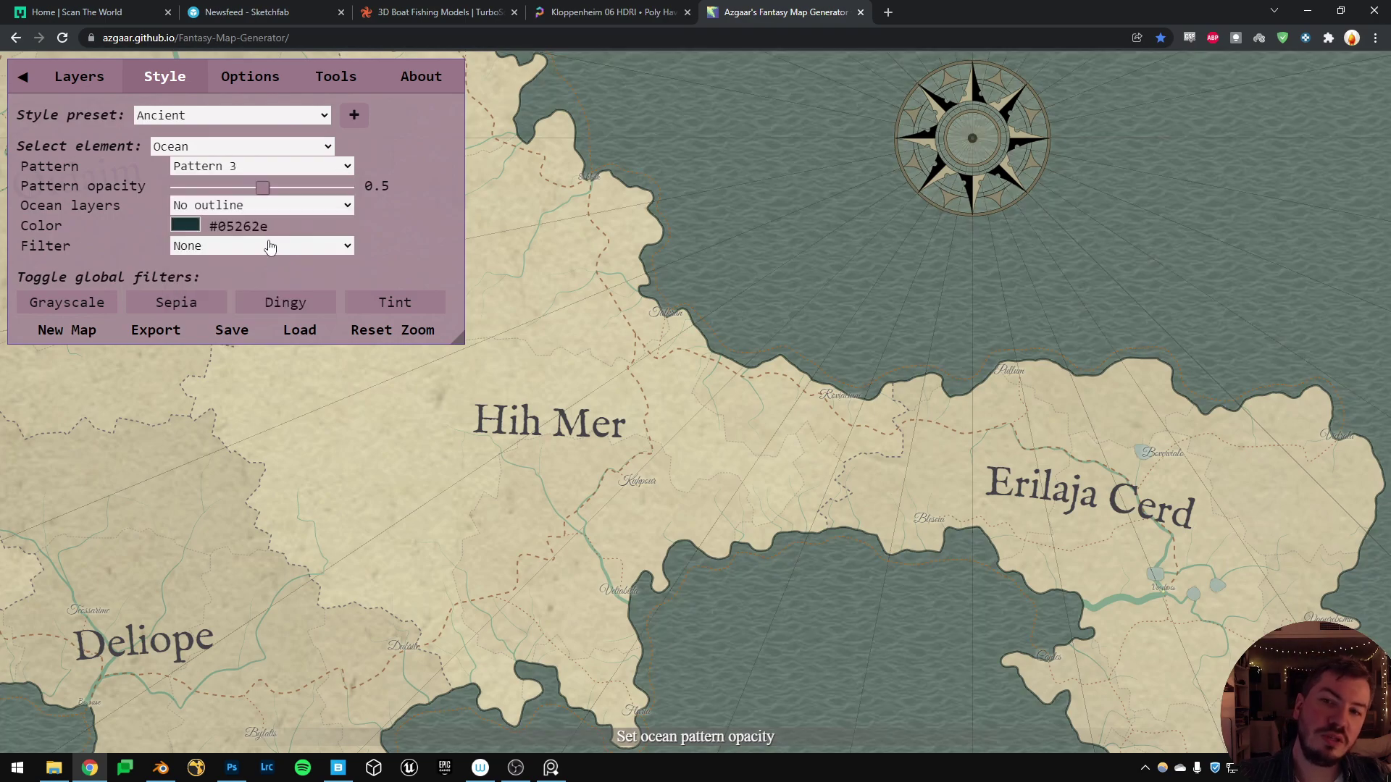
pyautogui.click(275, 204)
pyautogui.click(317, 168)
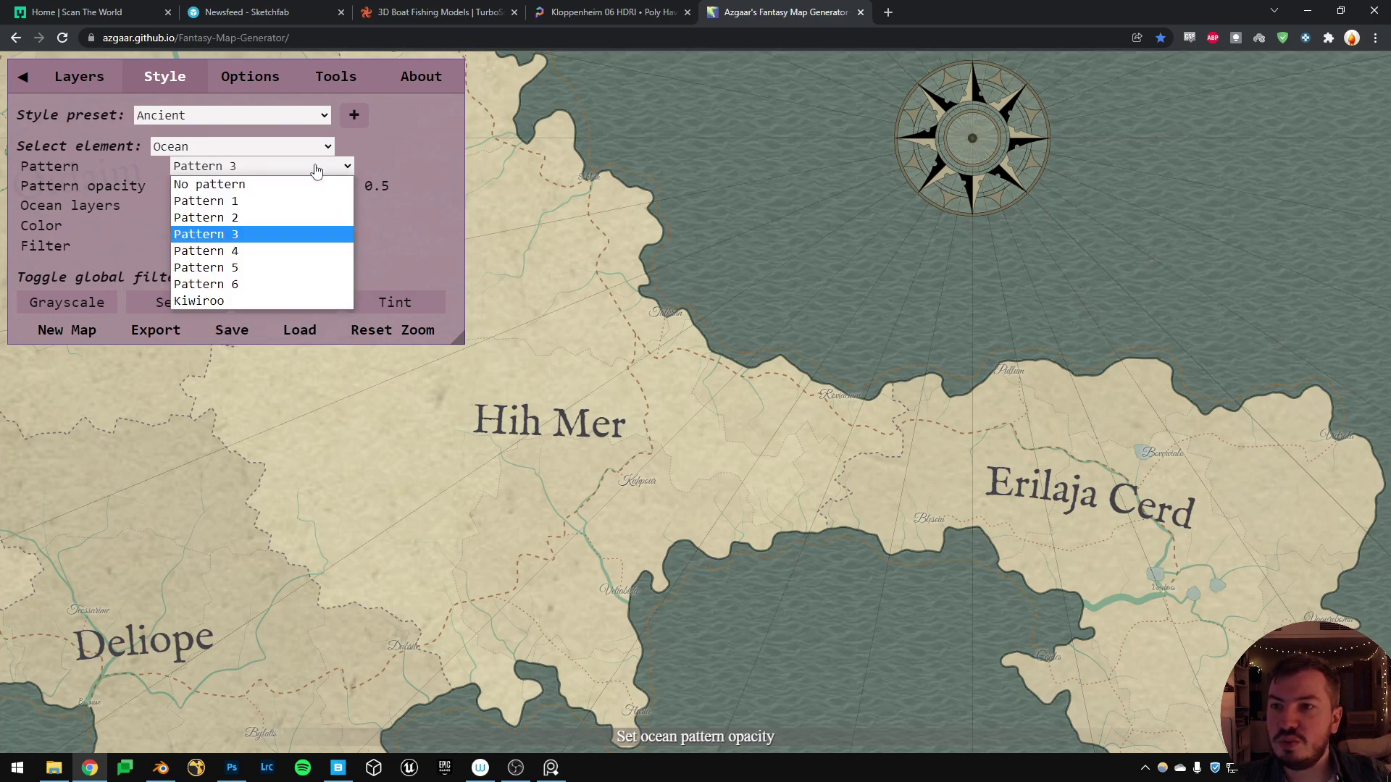
pyautogui.click(268, 251)
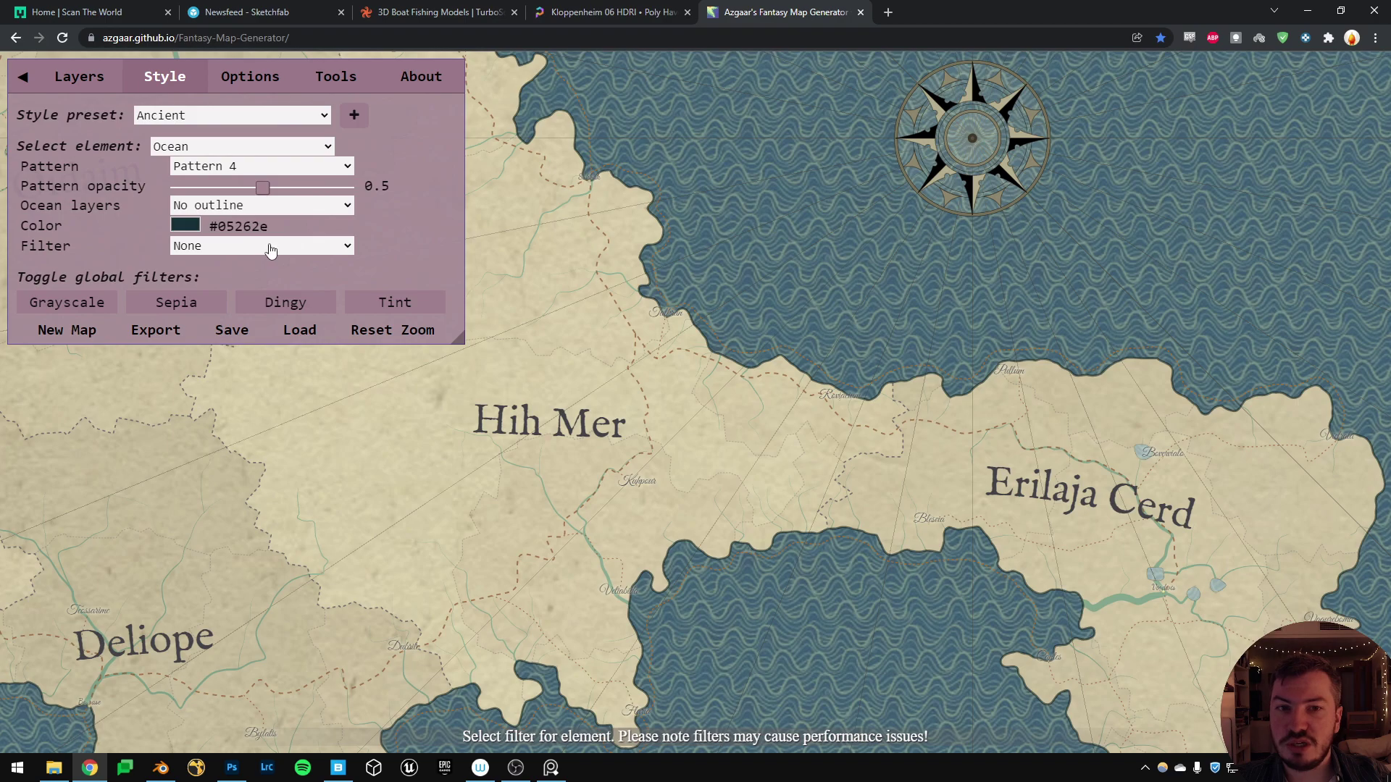
pyautogui.click(319, 168)
pyautogui.click(272, 301)
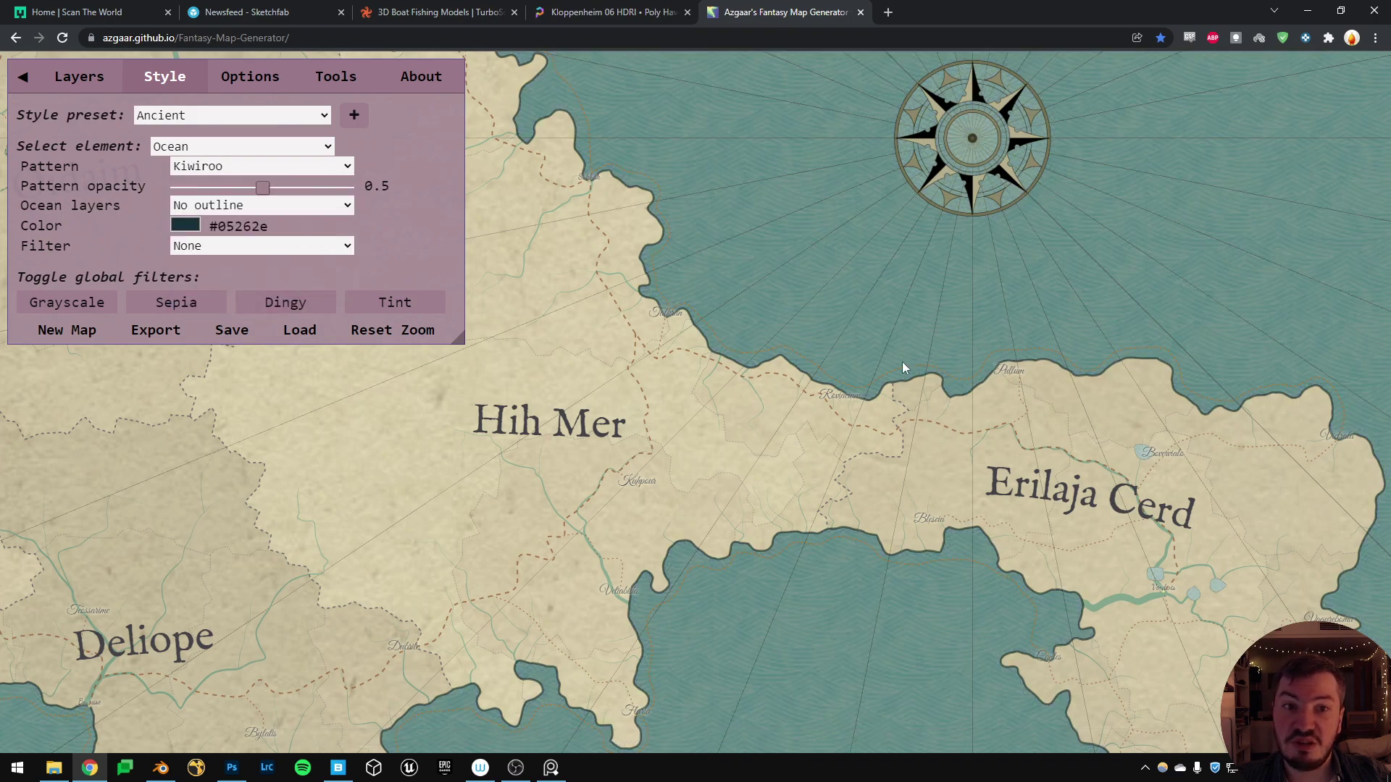
# Collapse the side menu and zoom and pan to frame the continent from Knosate to Erilaja Cerd.
pyautogui.click(34, 87)
pyautogui.scroll(-2, 745, 410)
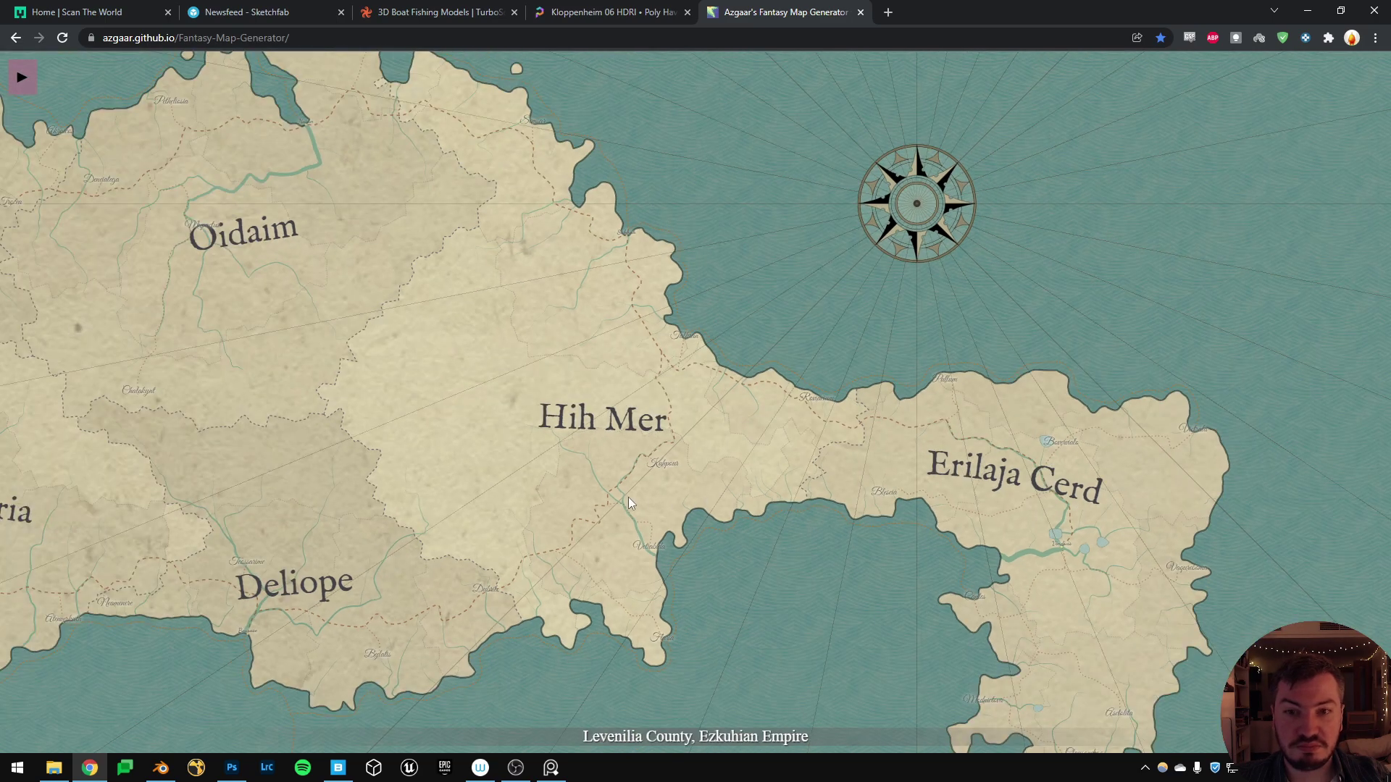
pyautogui.scroll(4, 627, 497)
pyautogui.scroll(1, 689, 457)
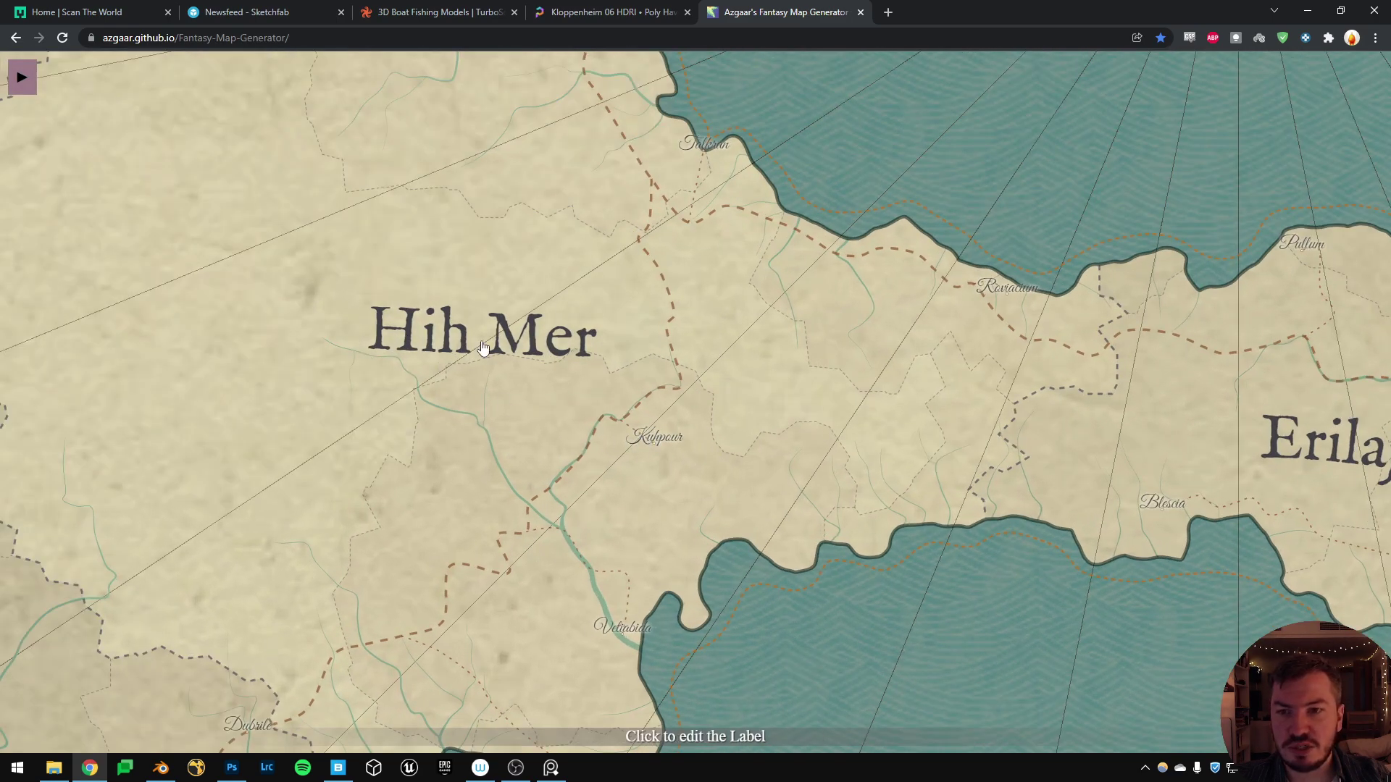
pyautogui.scroll(-3, 584, 393)
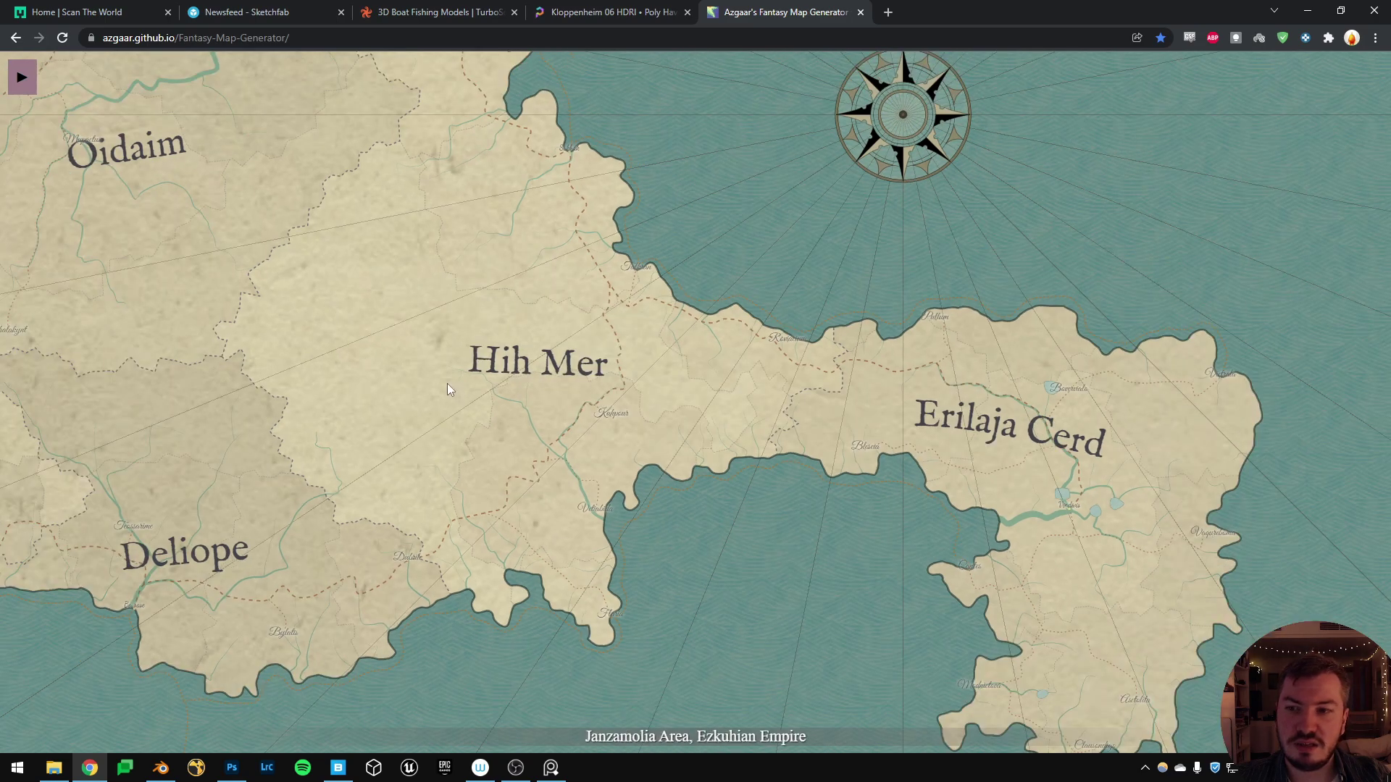
pyautogui.moveTo(297, 314); pyautogui.dragTo(576, 368)
pyautogui.scroll(-2, 562, 313)
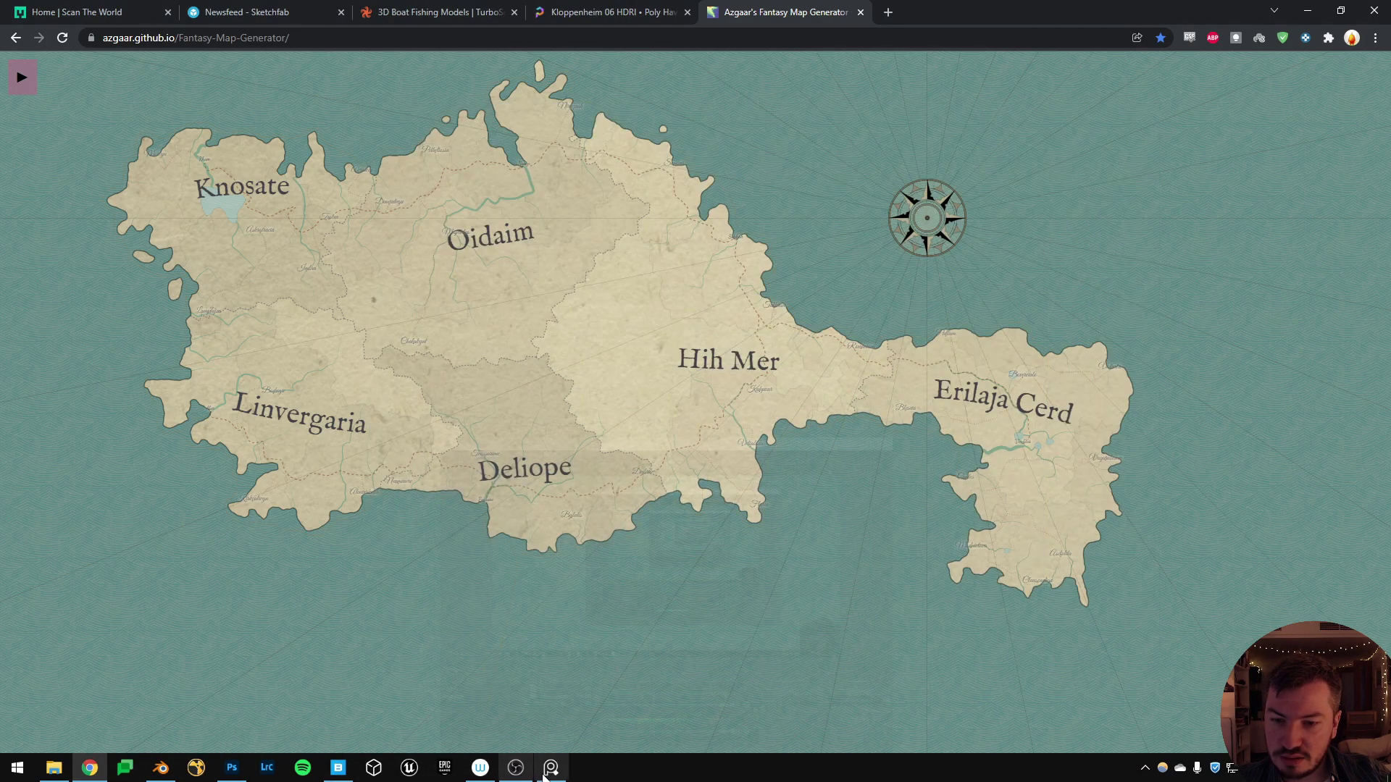
pyautogui.click(548, 774)
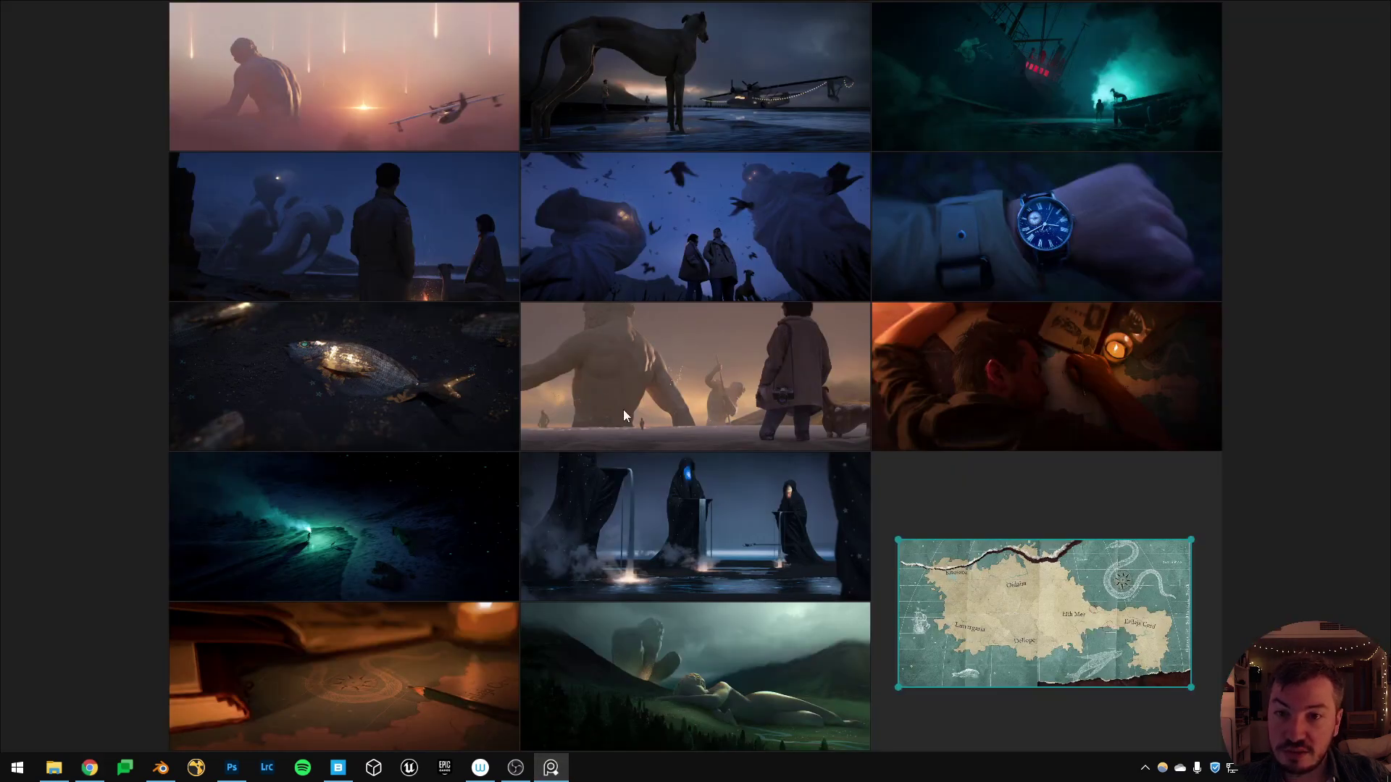
pyautogui.hotkey('alt', 'Tab')
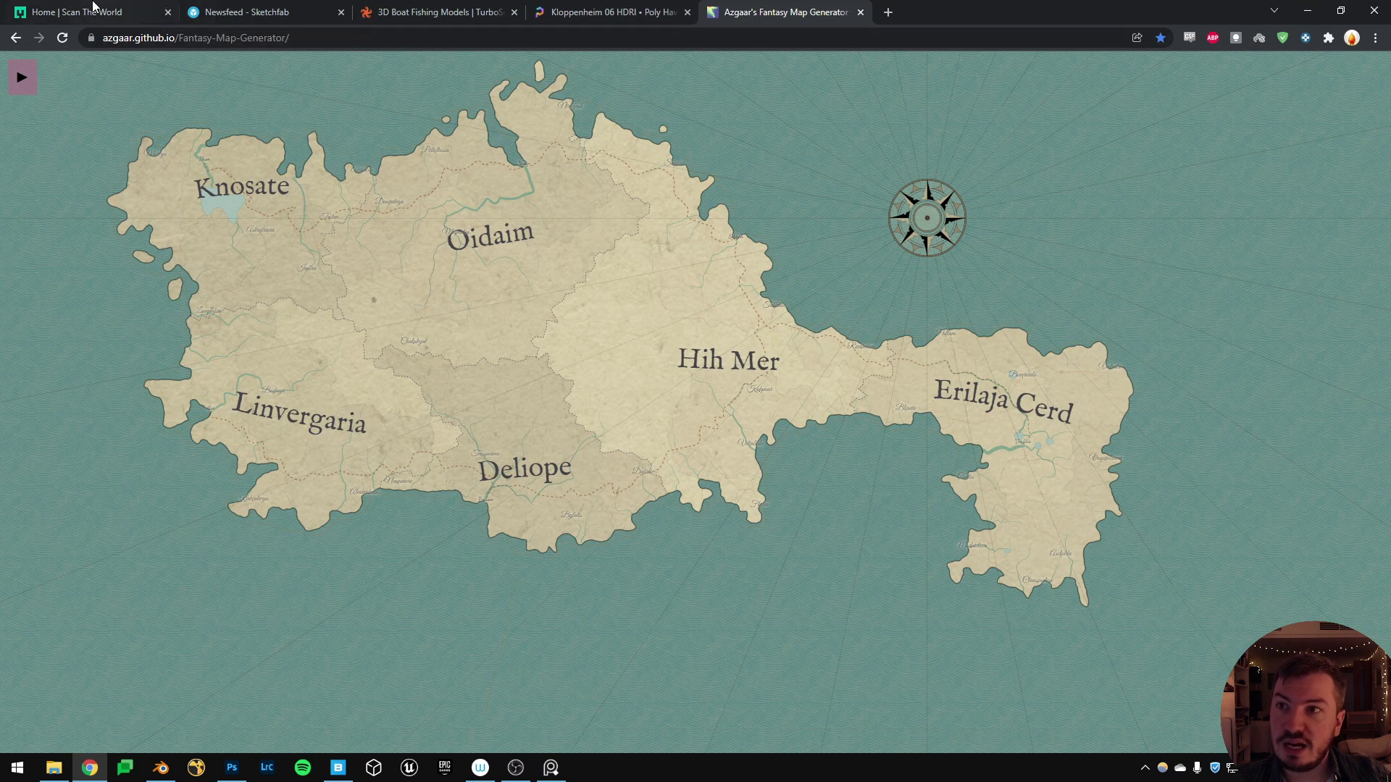
# Open Explore > Scan the World on MyMiniFactory and search by place for 'louv'.
pyautogui.click(92, 8)
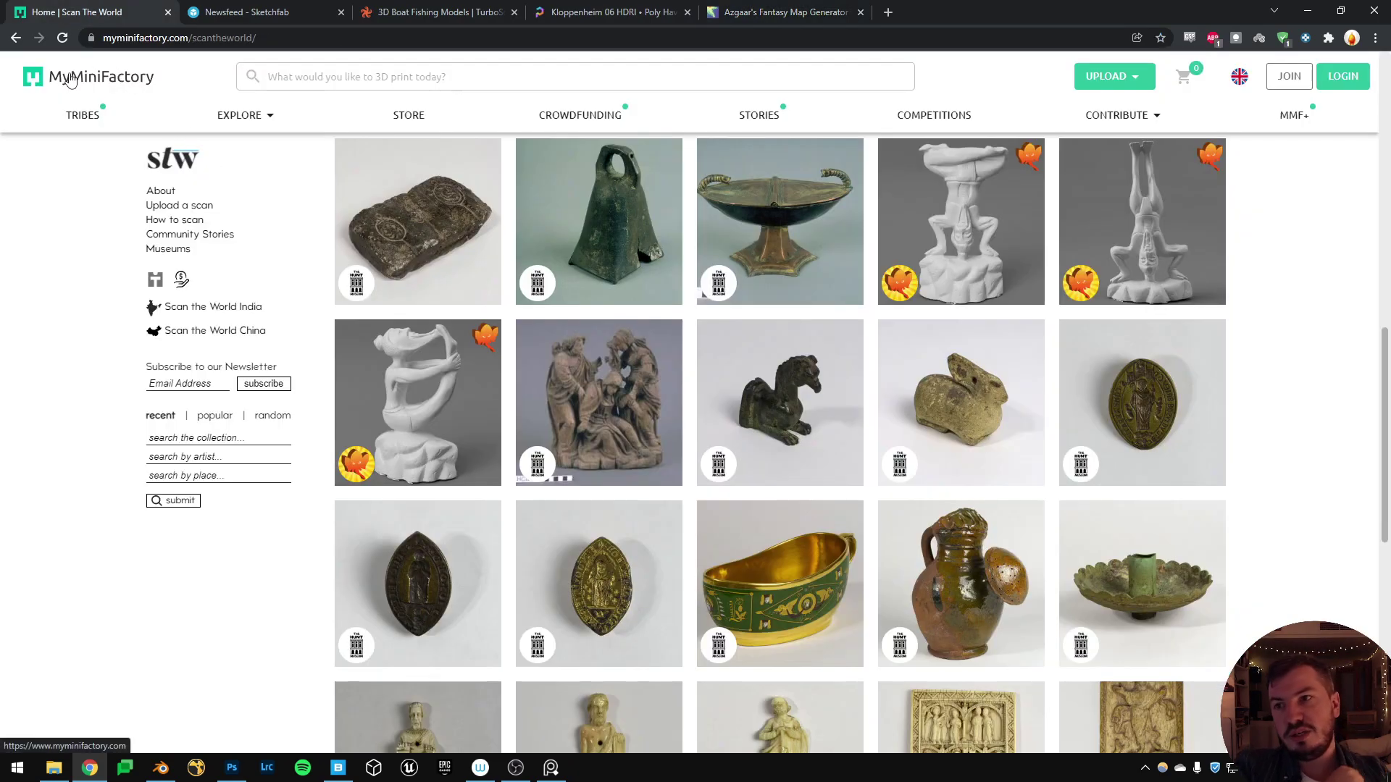
pyautogui.moveTo(267, 120)
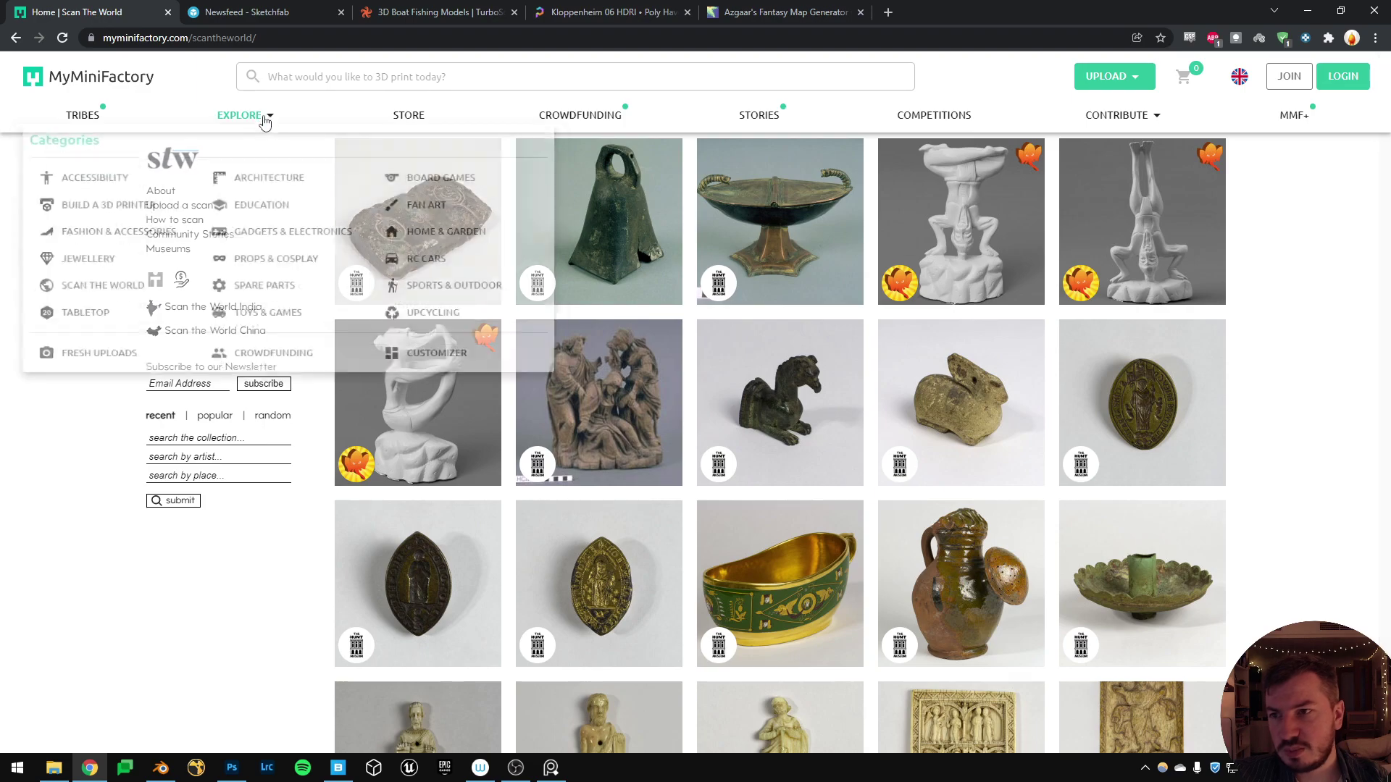
pyautogui.click(109, 301)
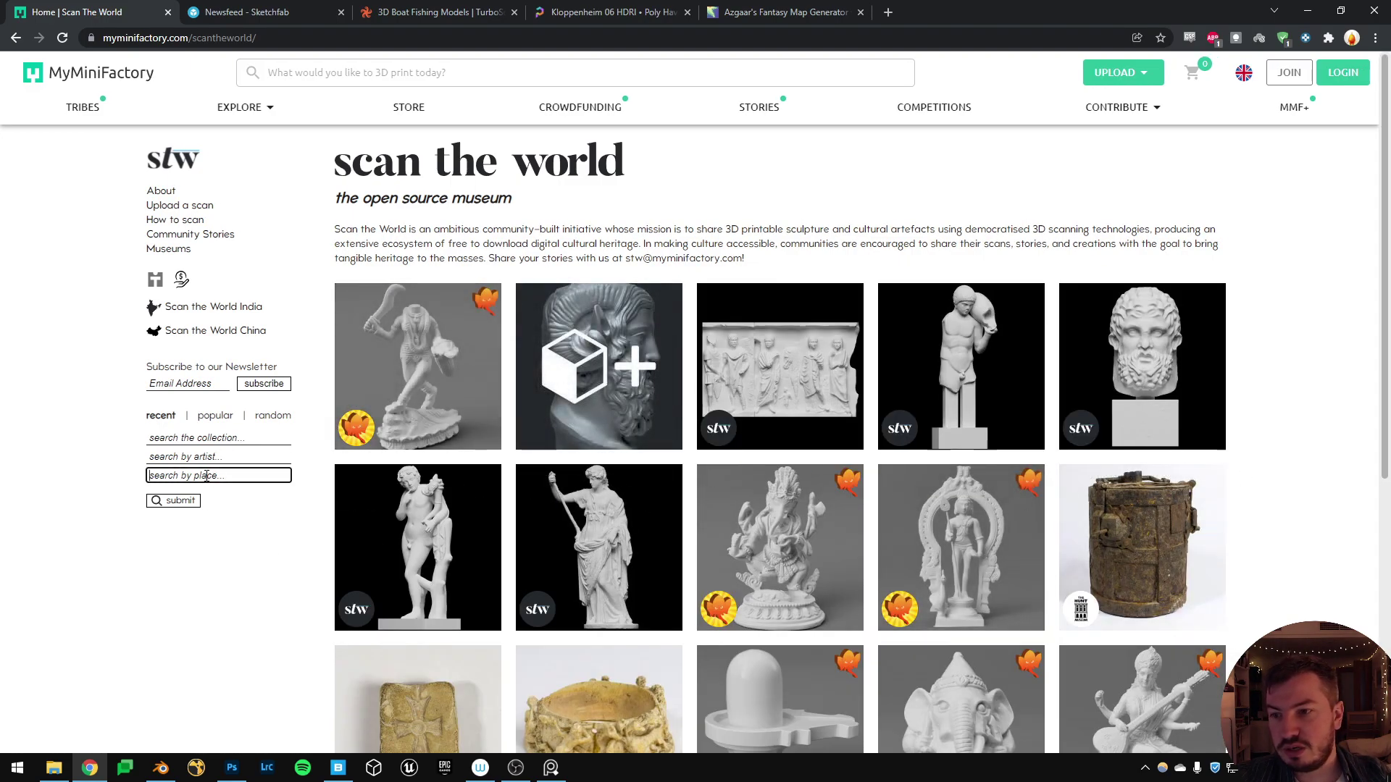
pyautogui.write('louvre')
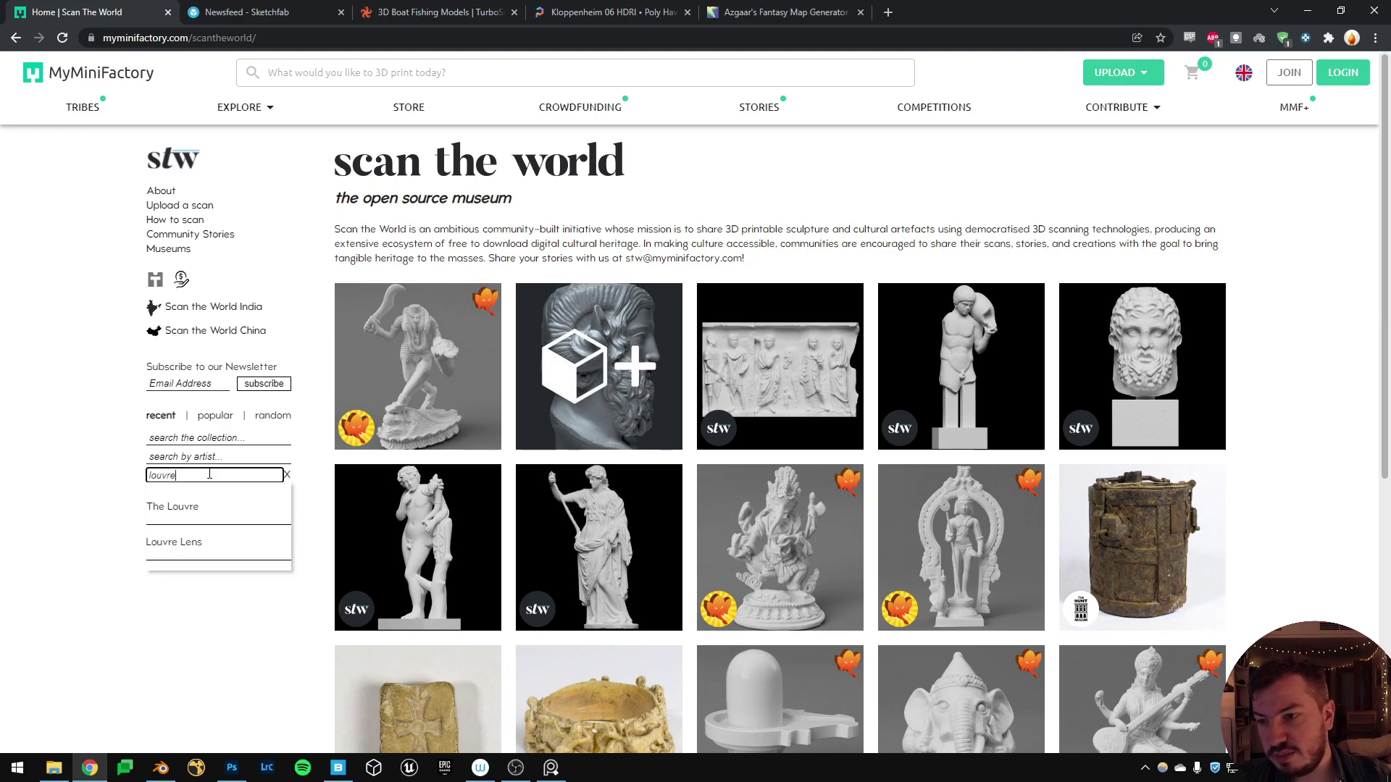
# Filter MyMiniFactory's scans to The Louvre and browse the results.
pyautogui.click(195, 506)
pyautogui.click(190, 502)
pyautogui.scroll(-2, 824, 503)
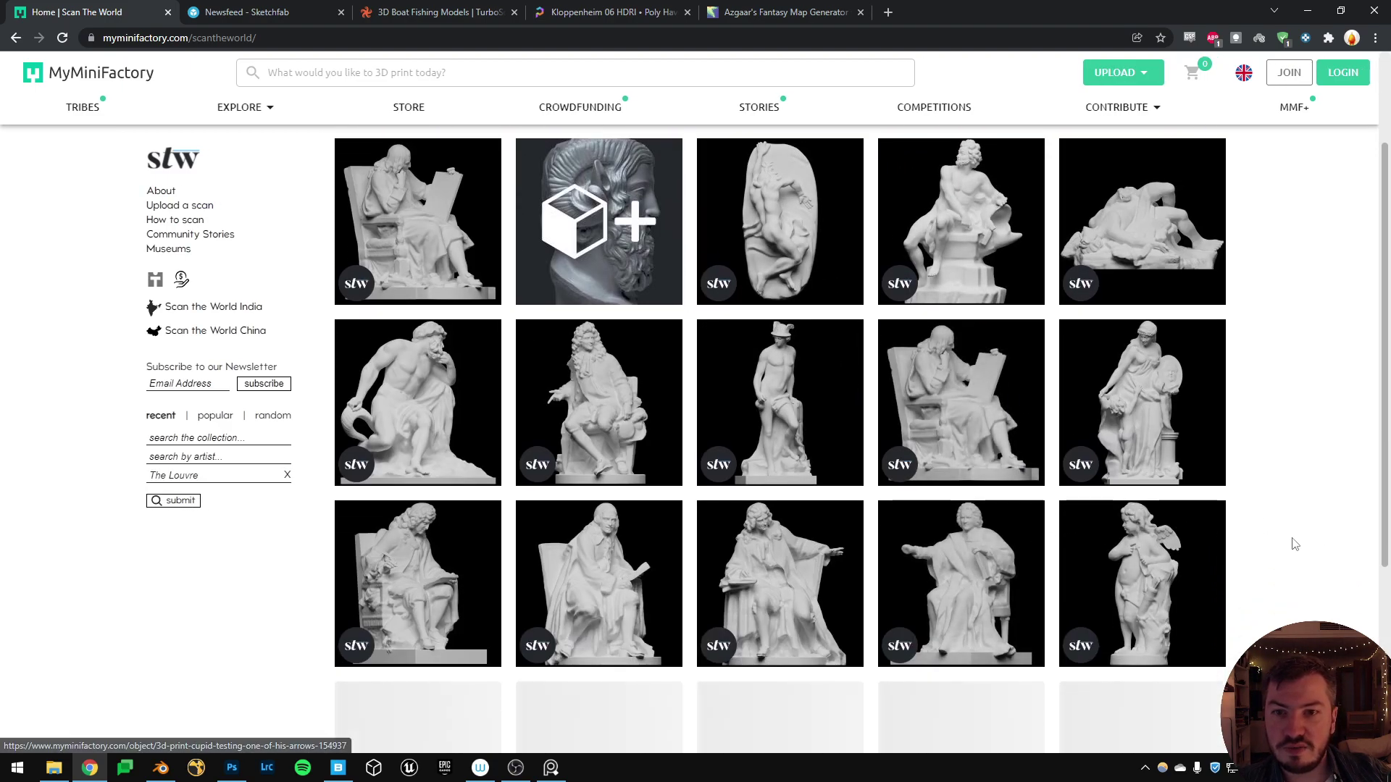
pyautogui.scroll(-2, 1291, 543)
pyautogui.scroll(-4, 607, 519)
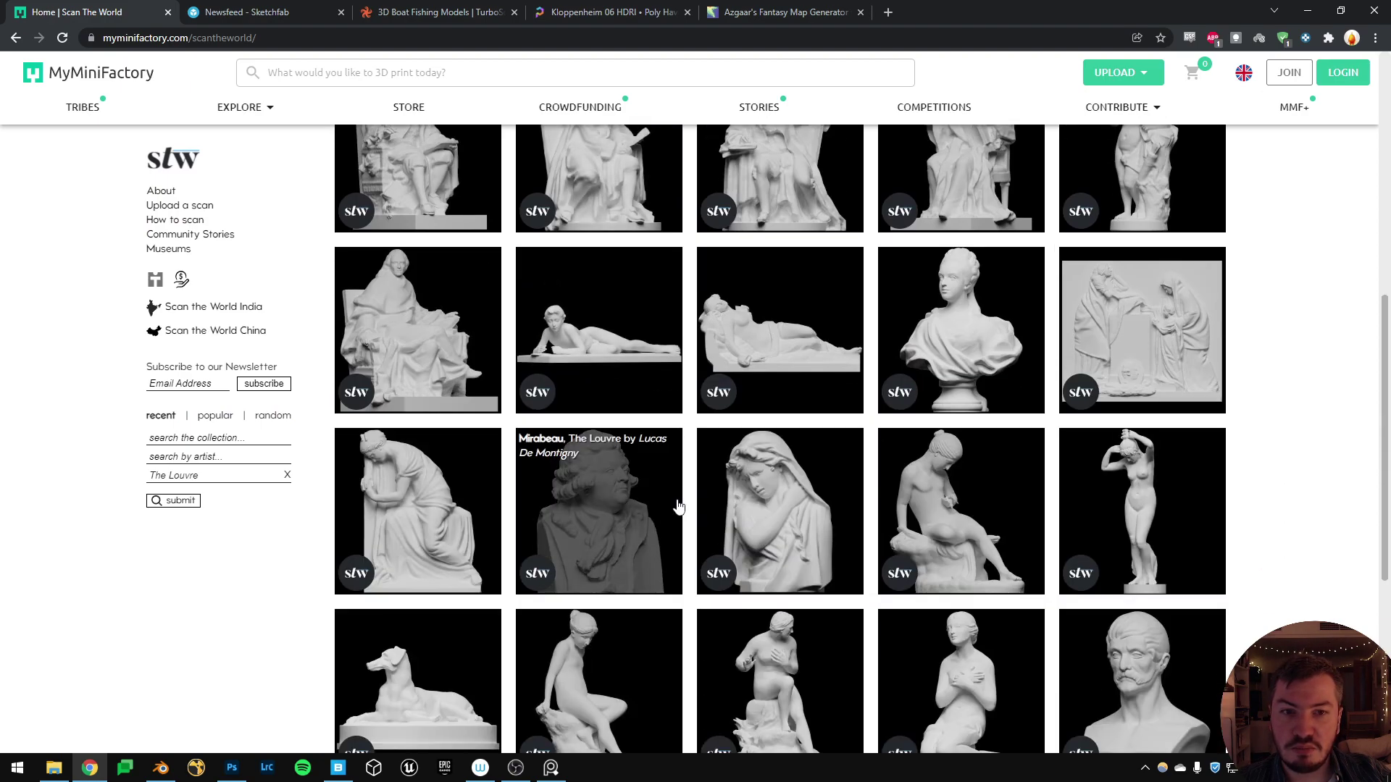
pyautogui.scroll(-4, 607, 519)
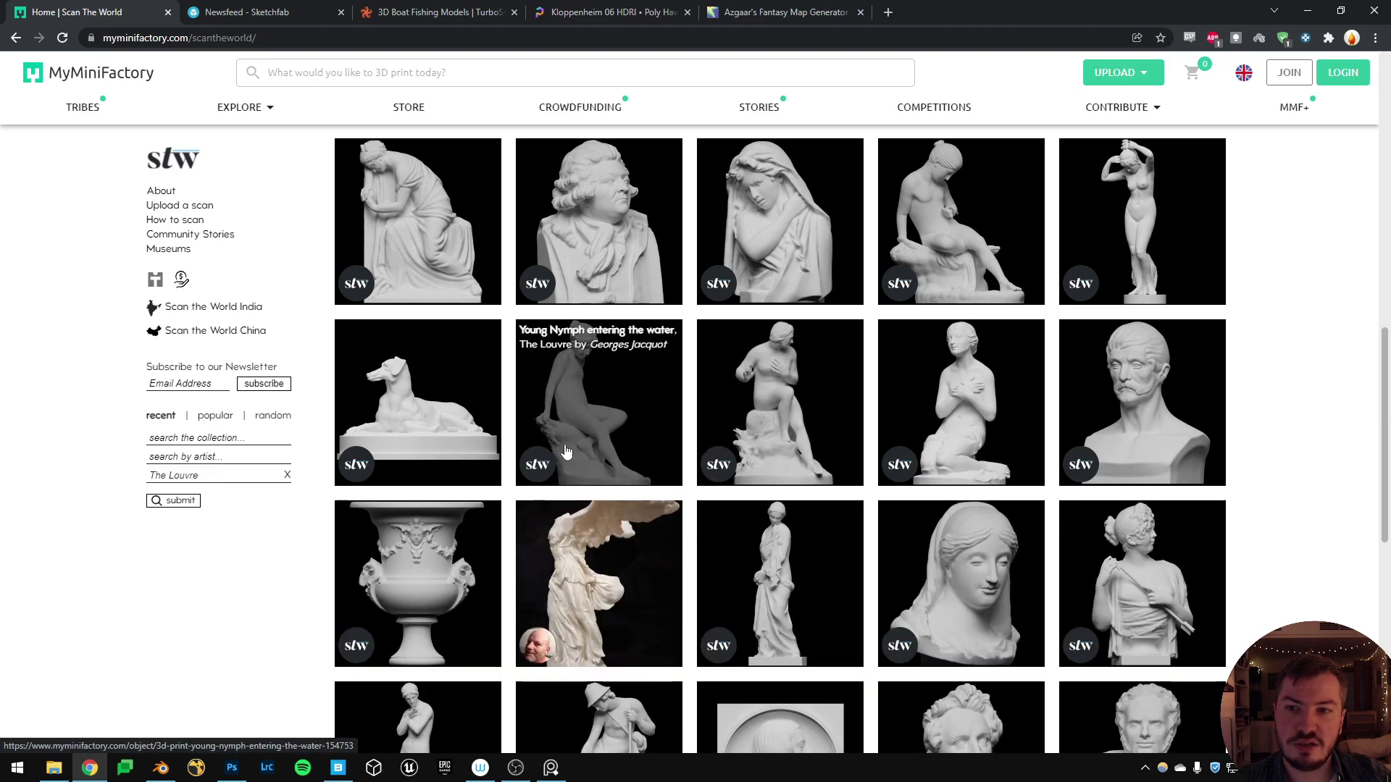
pyautogui.scroll(-4, 810, 469)
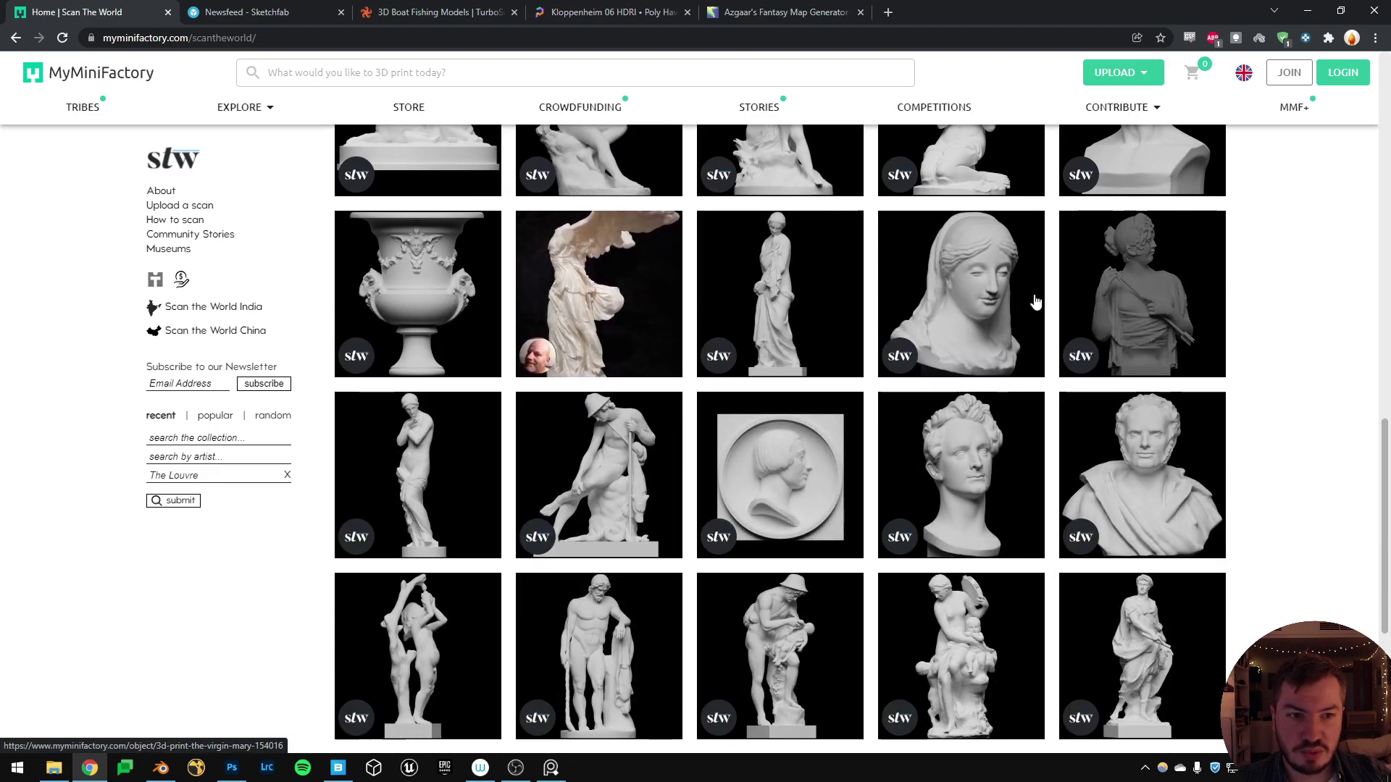
pyautogui.scroll(5, 598, 434)
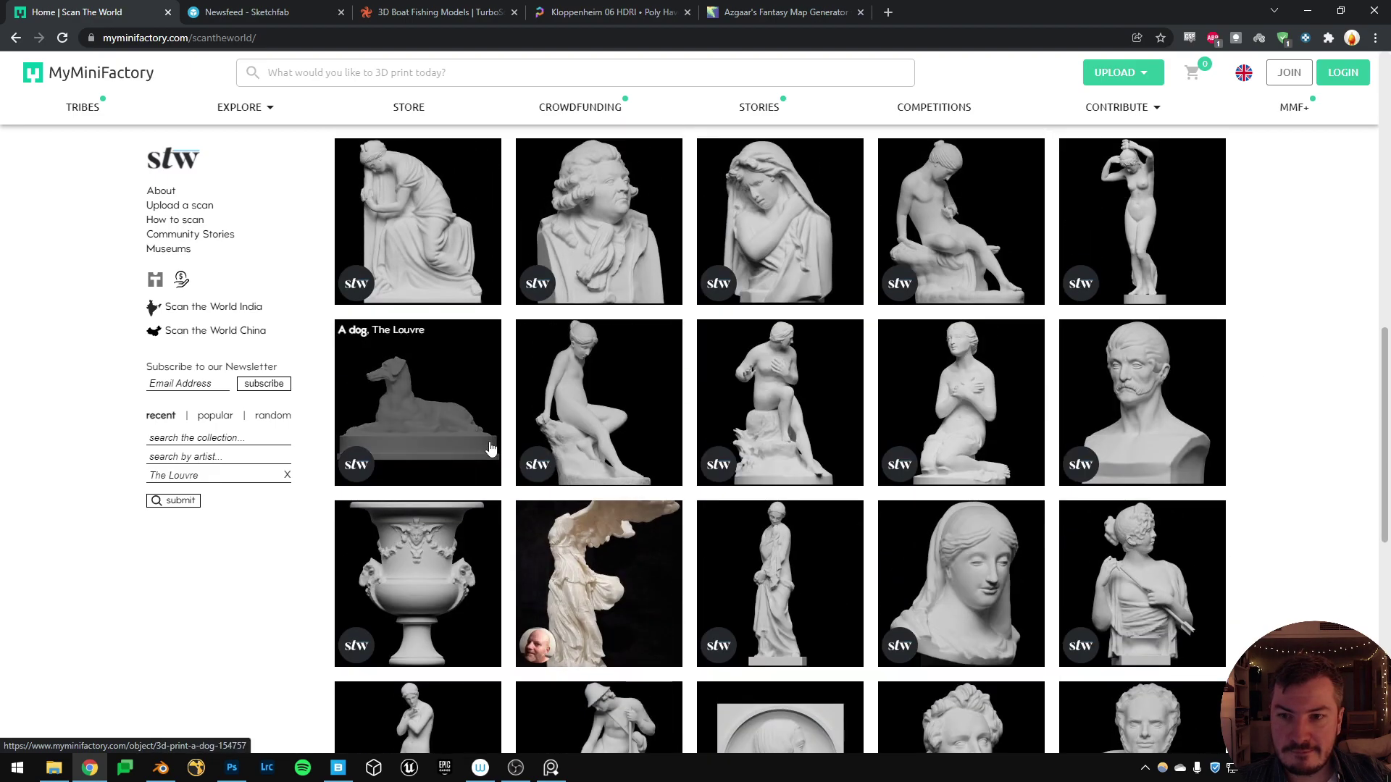
# Download the Louvre dog statue scan without joining the community, then return to Blender.
pyautogui.click(424, 413)
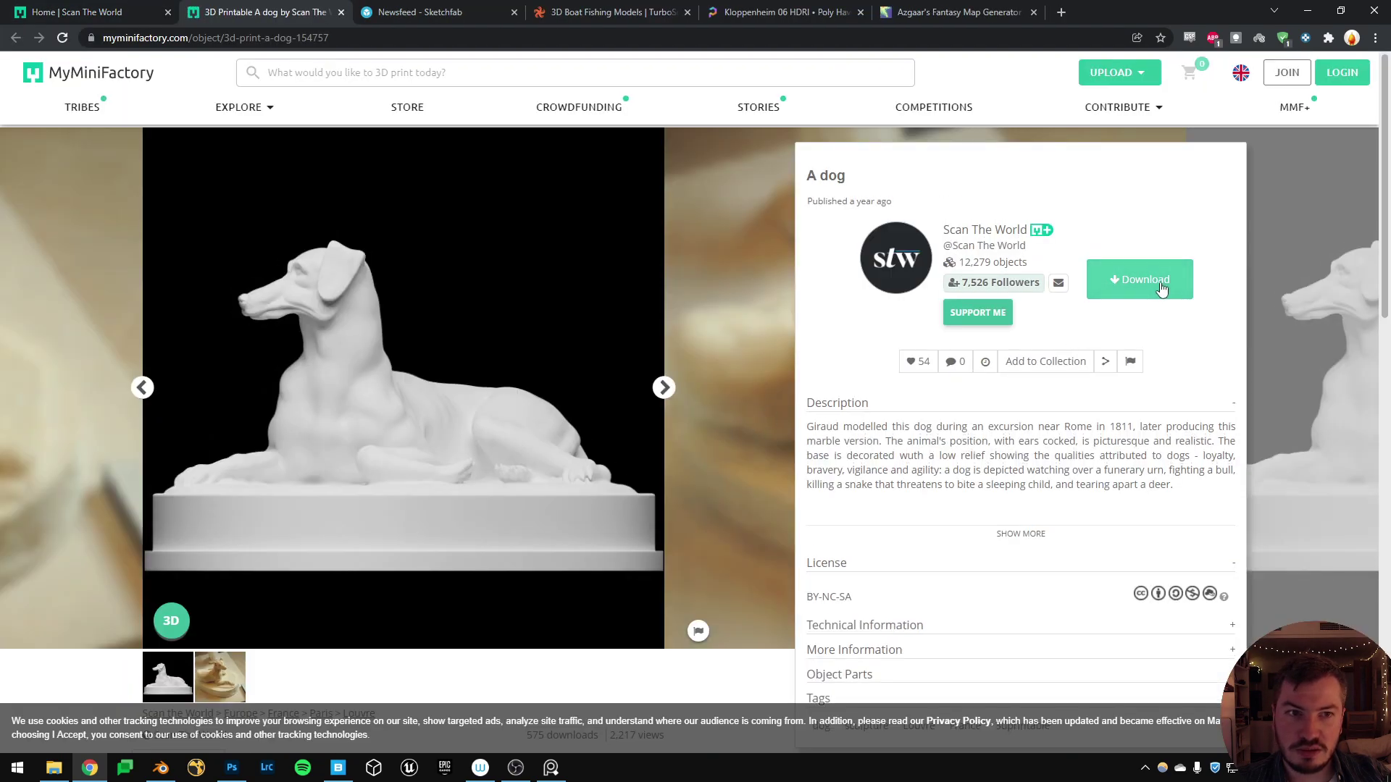
pyautogui.click(1157, 285)
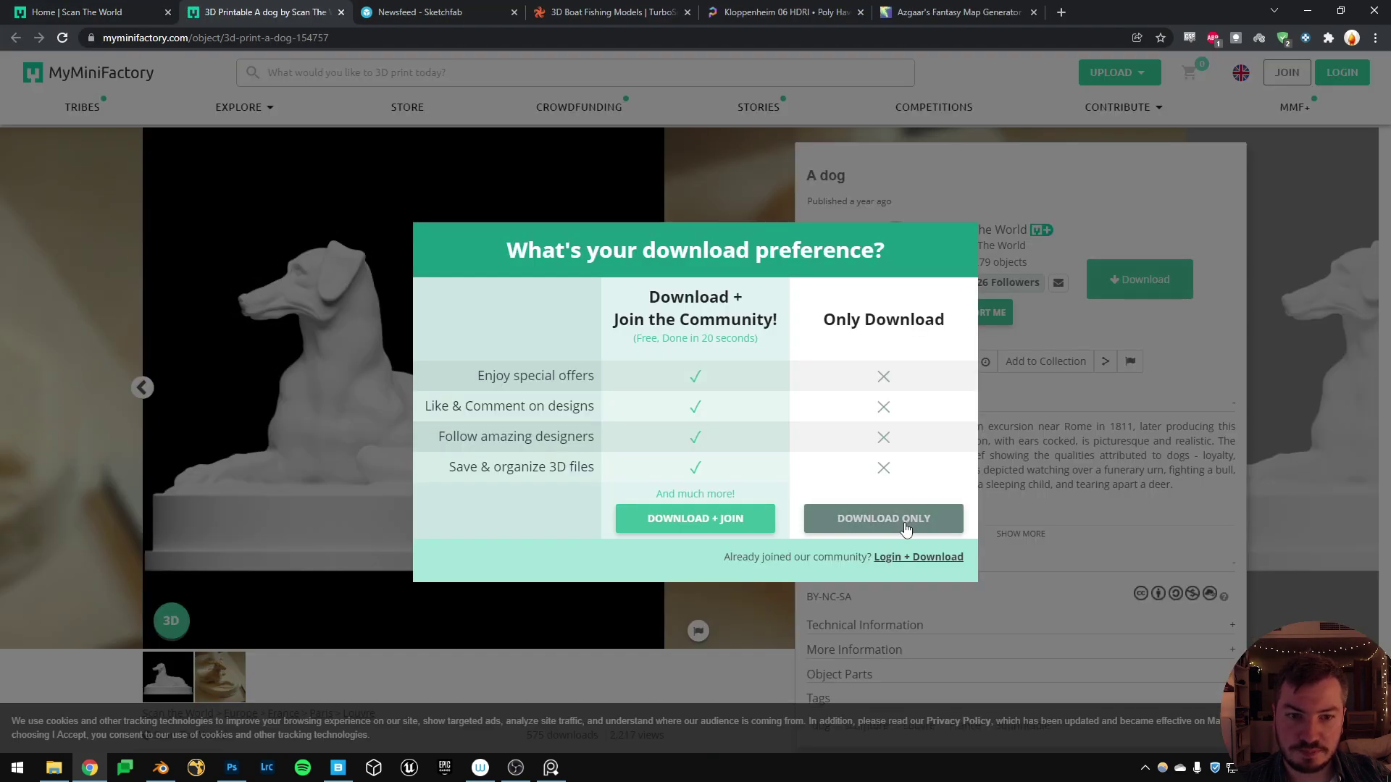
pyautogui.click(877, 518)
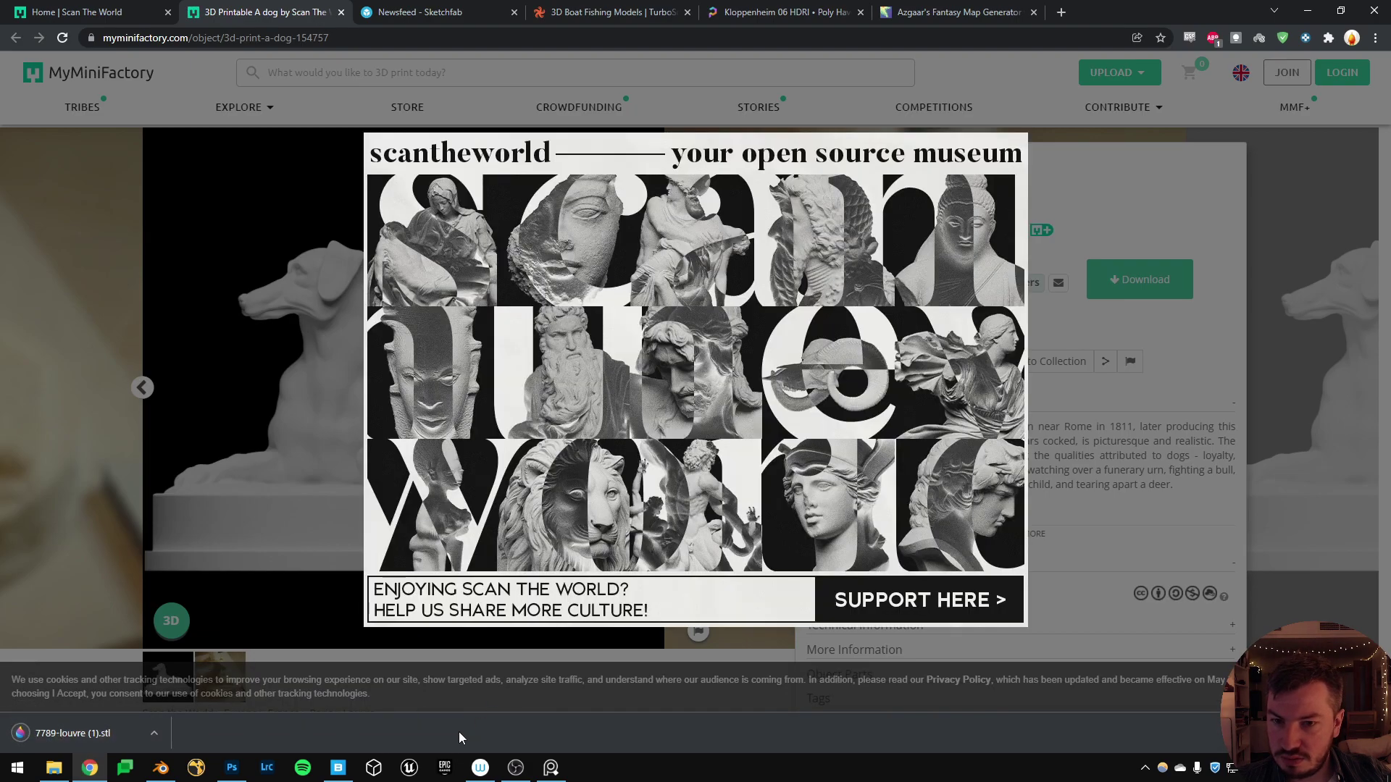
pyautogui.click(160, 767)
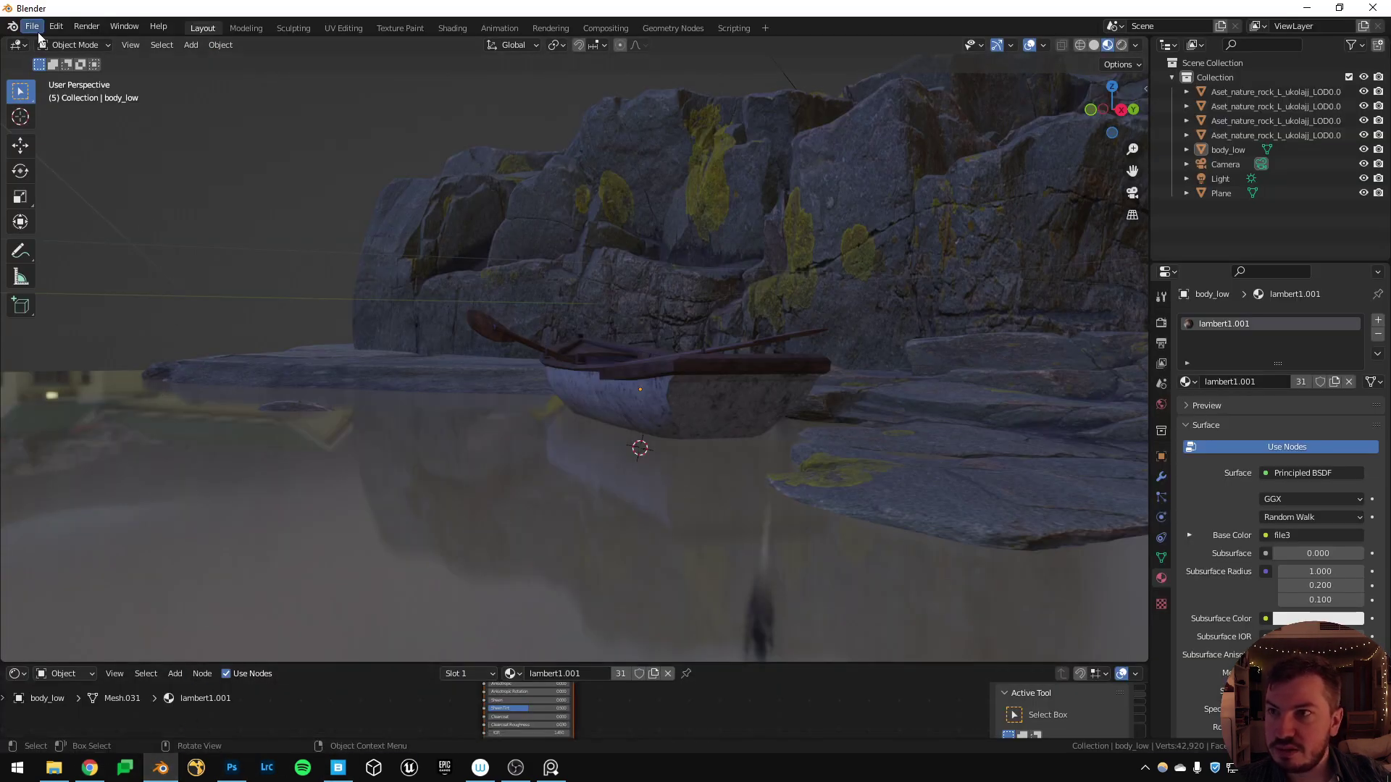
# Import 7789-louvre.stl from the Downloads folder as an STL model.
pyautogui.click(34, 29)
pyautogui.moveTo(87, 222)
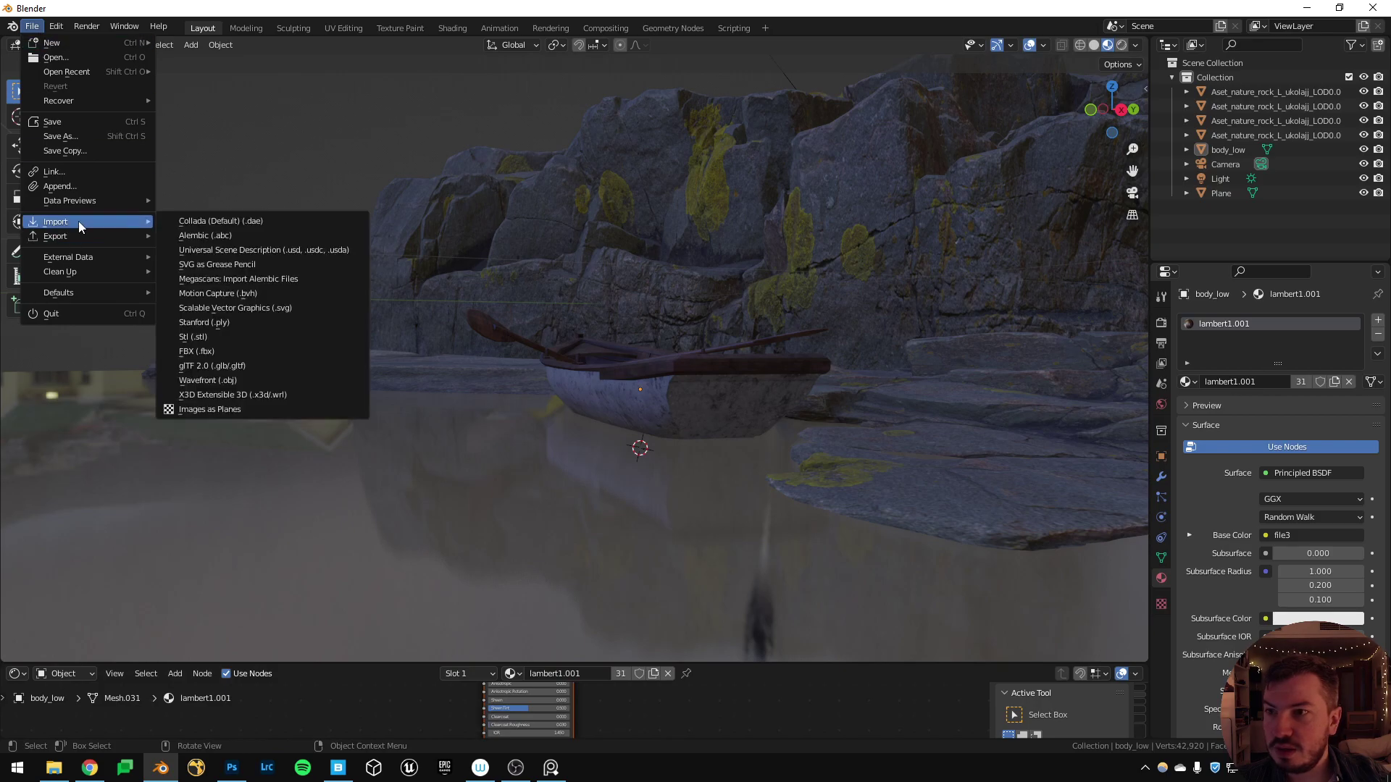
pyautogui.click(271, 337)
pyautogui.click(148, 563)
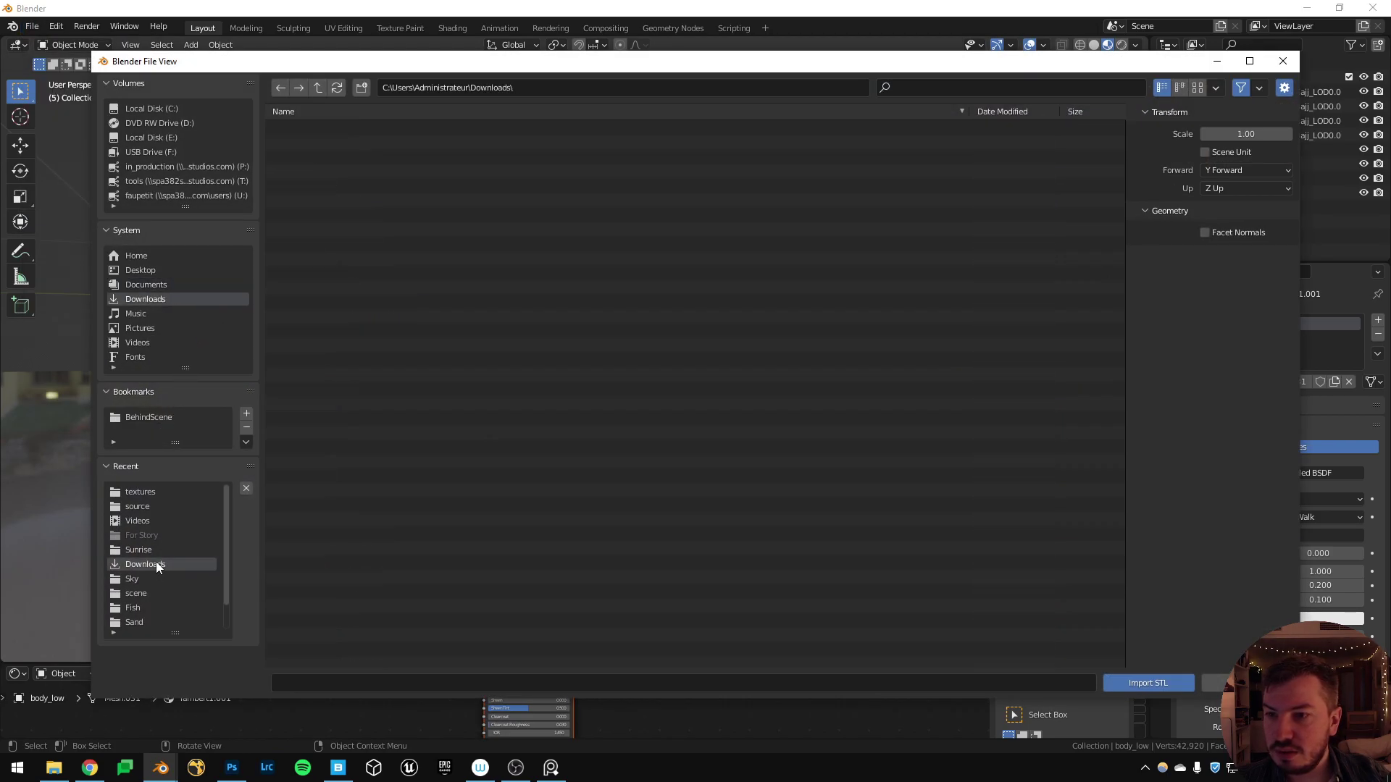
pyautogui.hotkey('alt', 'Tab')
pyautogui.hotkey('alt', 'Tab')
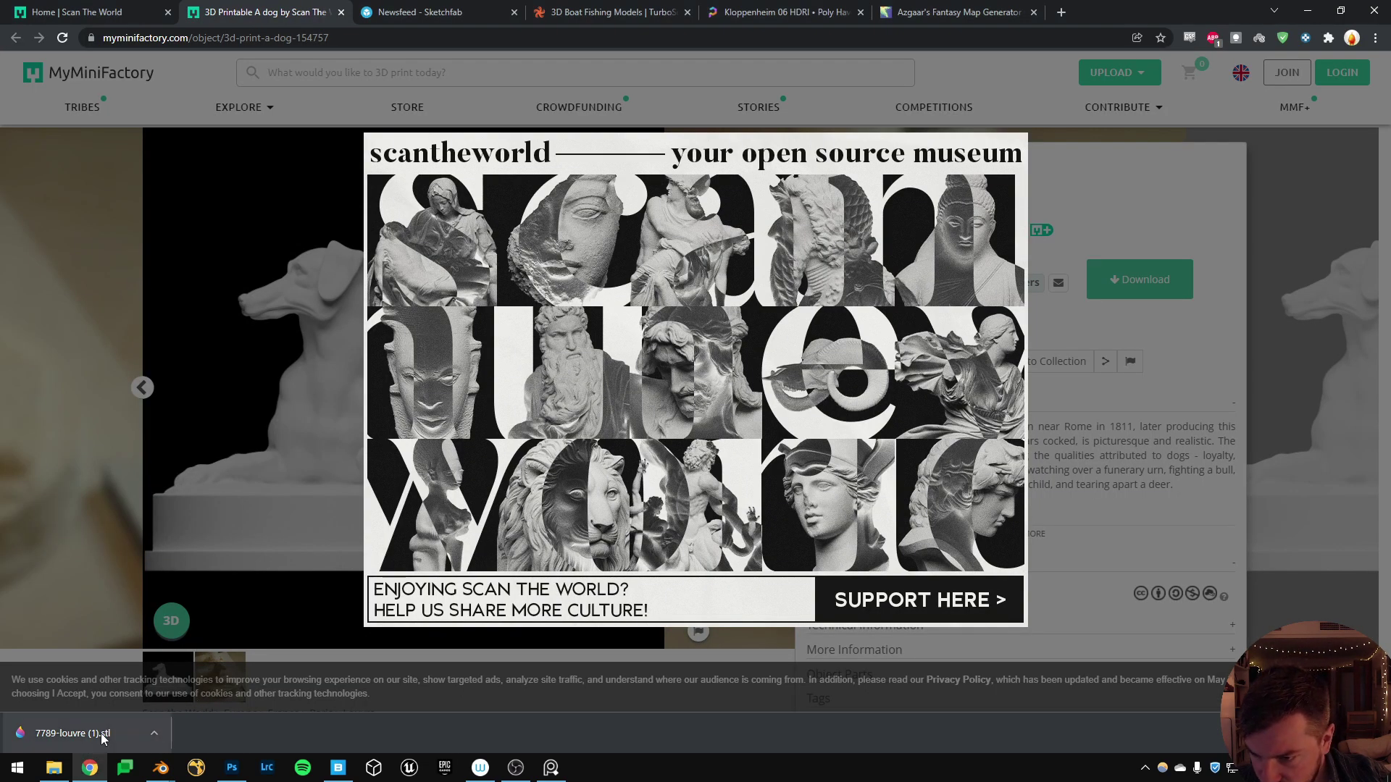
pyautogui.hotkey('alt', 'Tab')
pyautogui.write('7789')
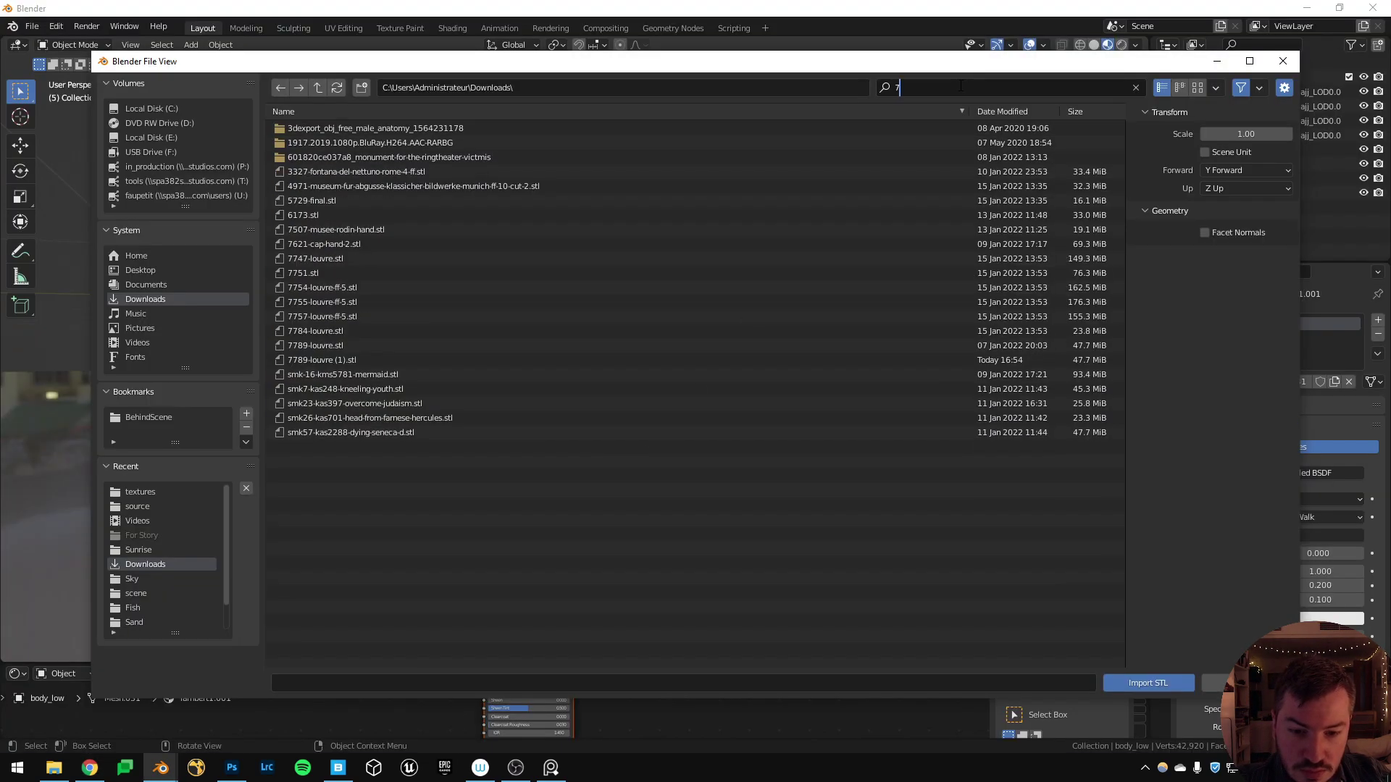
pyautogui.doubleClick(380, 129)
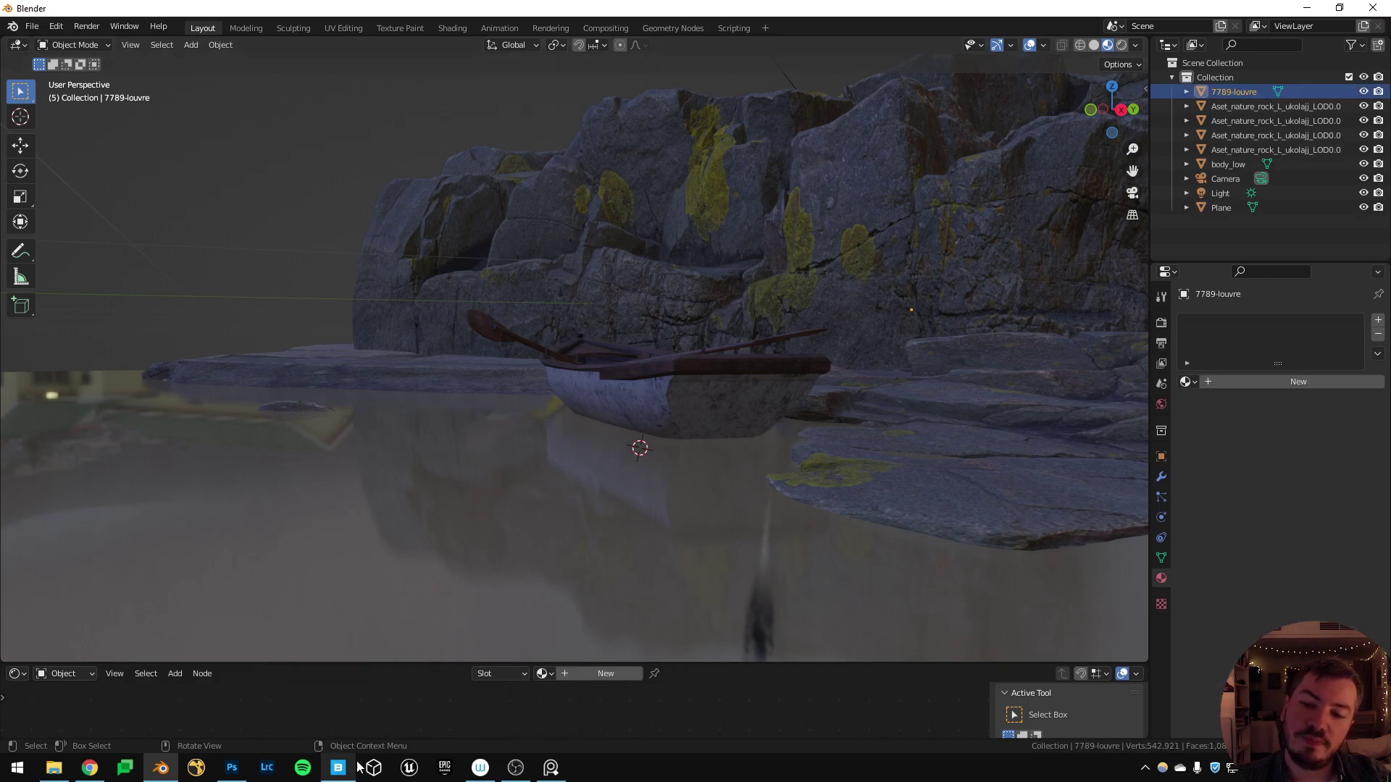
# Scale the oversized dog statue down in two passes.
pyautogui.moveTo(546, 248); pyautogui.dragTo(661, 310, button='middle')
pyautogui.scroll(-10, 661, 311)
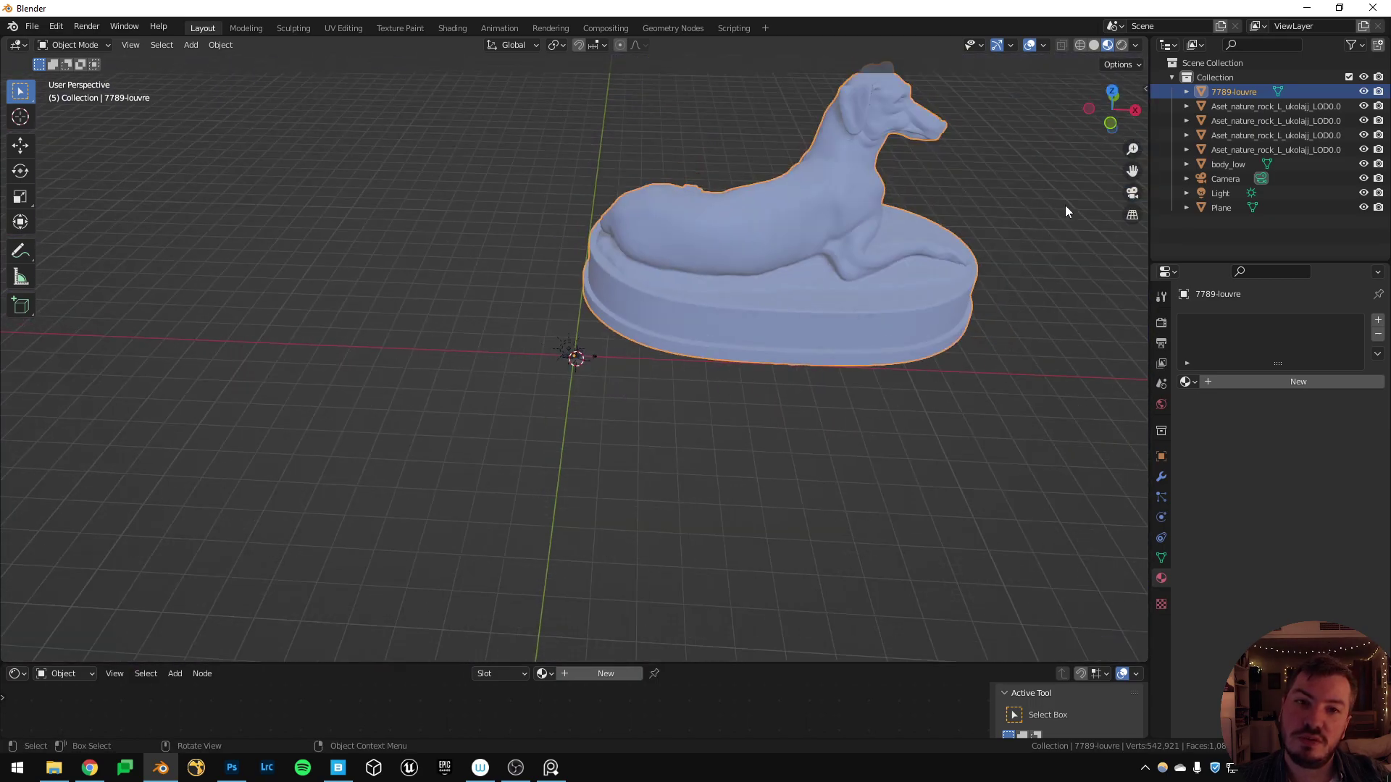
pyautogui.press('s')
pyautogui.click(684, 339)
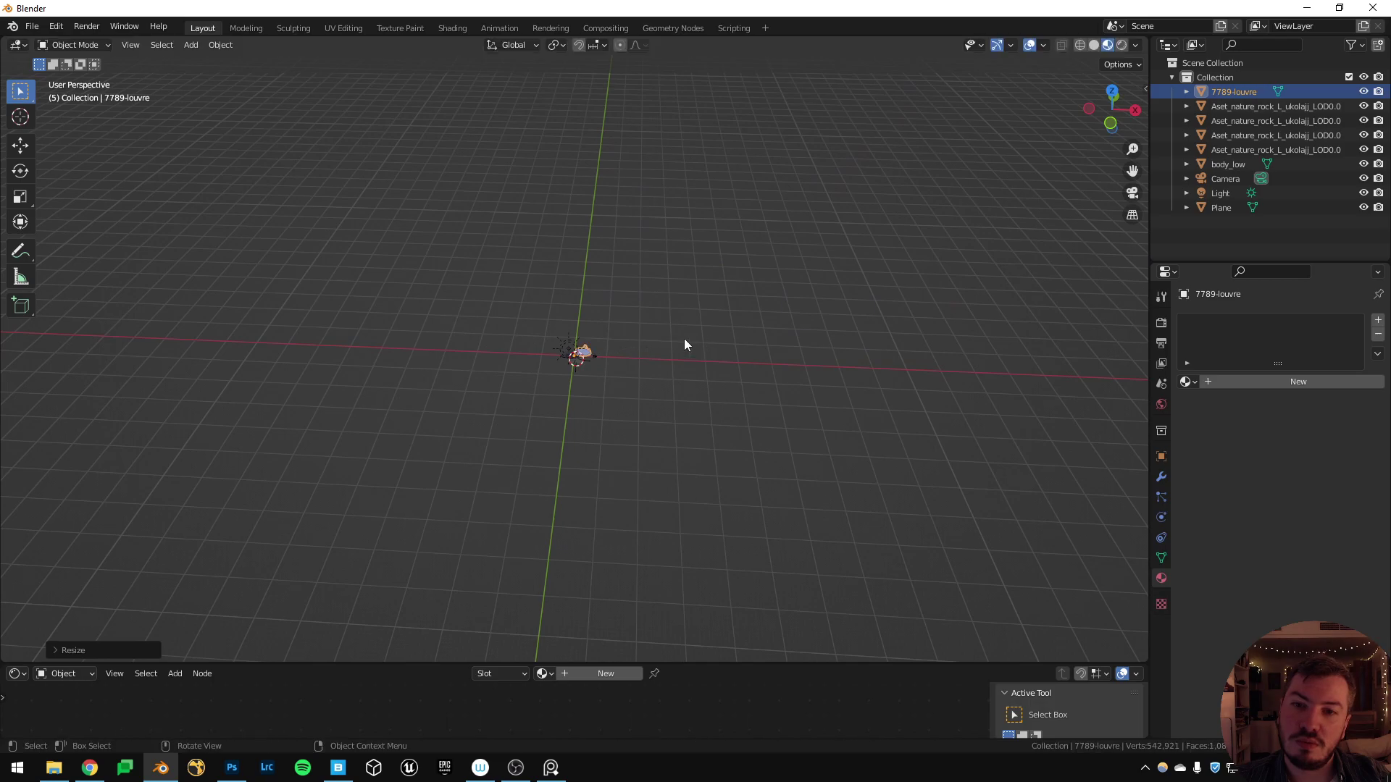
pyautogui.scroll(6, 661, 405)
pyautogui.scroll(-2, 661, 411)
pyautogui.press('s')
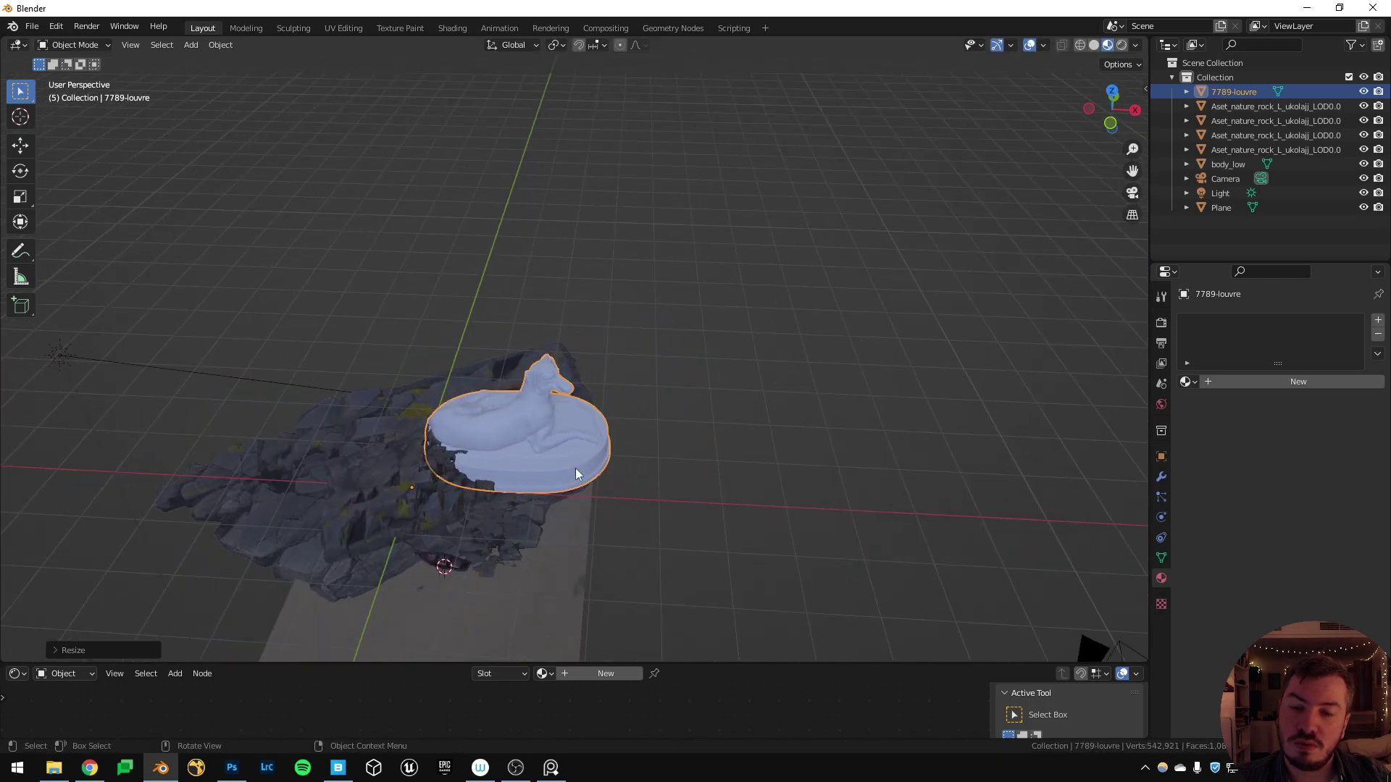
pyautogui.click(561, 473)
# Move the statue vertically and rotate it about the Z axis.
pyautogui.moveTo(561, 474); pyautogui.dragTo(464, 454, button='middle')
pyautogui.press('g')
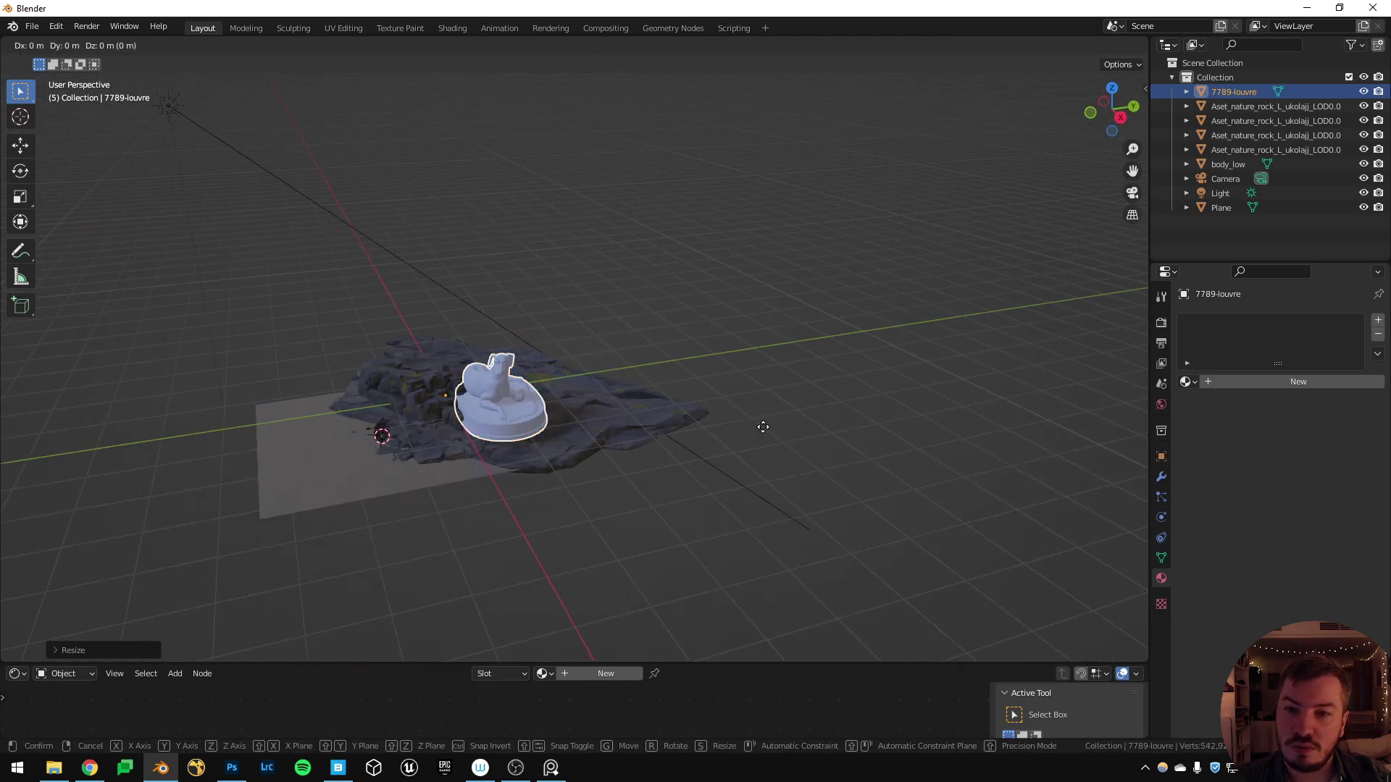
pyautogui.press('z')
pyautogui.click(645, 319)
pyautogui.press('r')
pyautogui.press('z')
pyautogui.click(527, 324)
# Set the statue's origin to its centre of mass and frame it in view.
pyautogui.rightClick(526, 325)
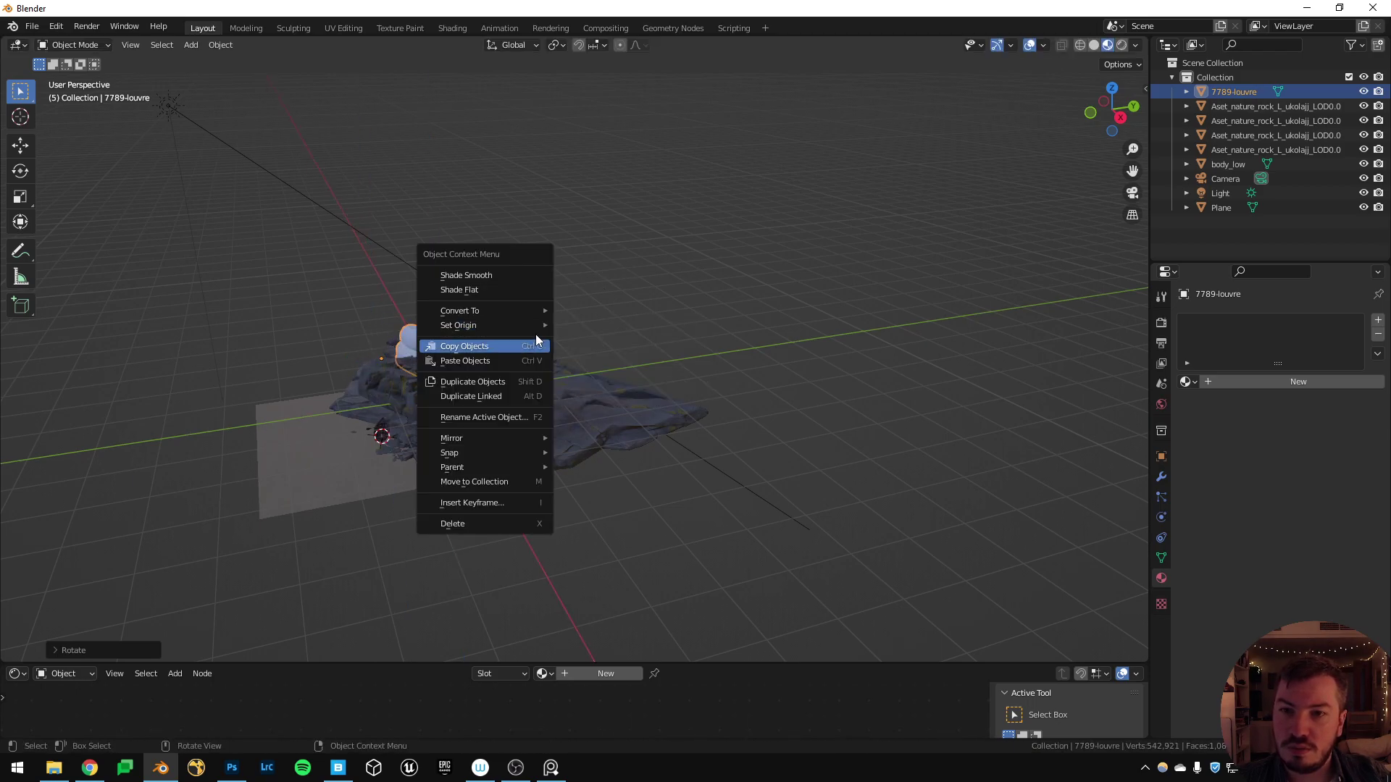
pyautogui.moveTo(537, 326)
pyautogui.click(636, 372)
pyautogui.press('KP_Decimal')
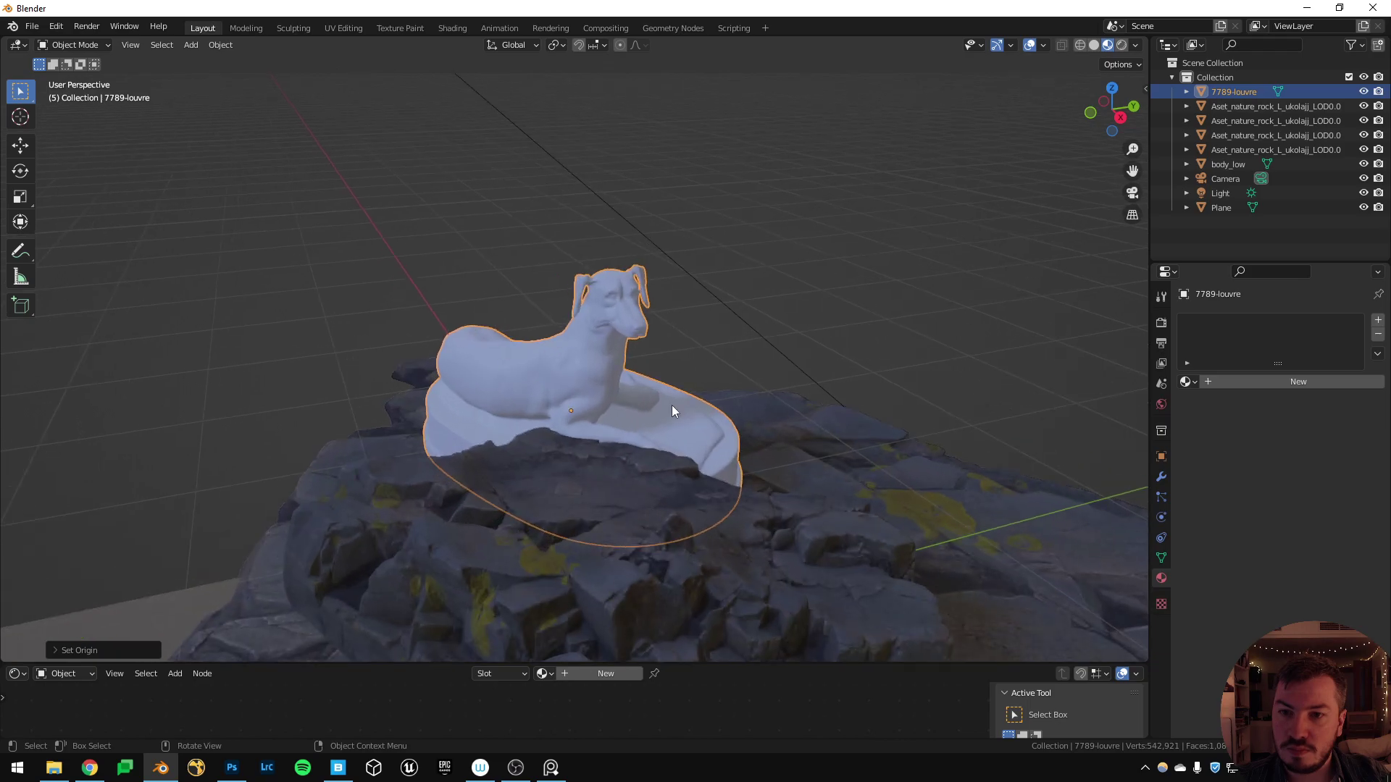
pyautogui.moveTo(671, 406); pyautogui.dragTo(615, 416, button='middle')
# Reposition the statue nearer the camera beside the boat and raise it above the water plane.
pyautogui.press('g')
pyautogui.hotkey('shift', 'z')
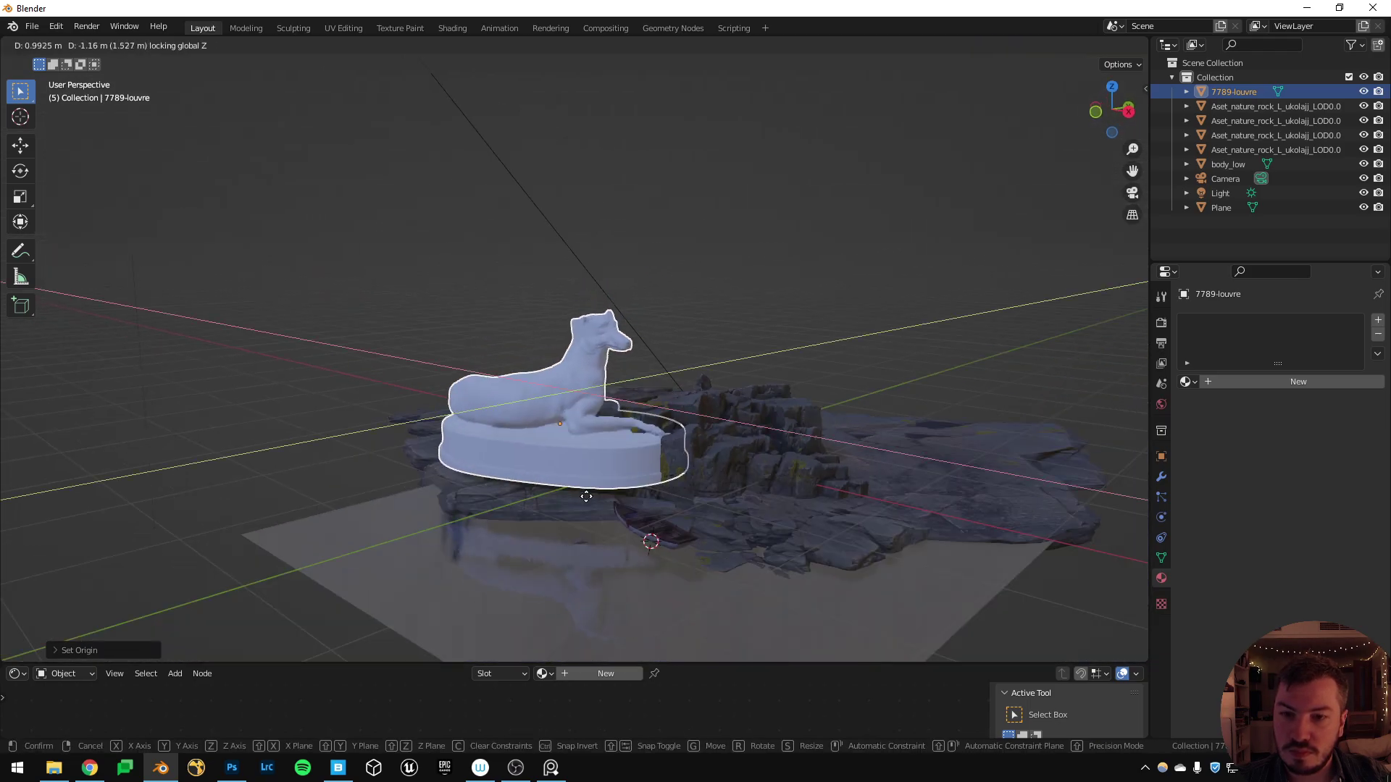
pyautogui.click(560, 588)
pyautogui.press('g')
pyautogui.click(484, 59)
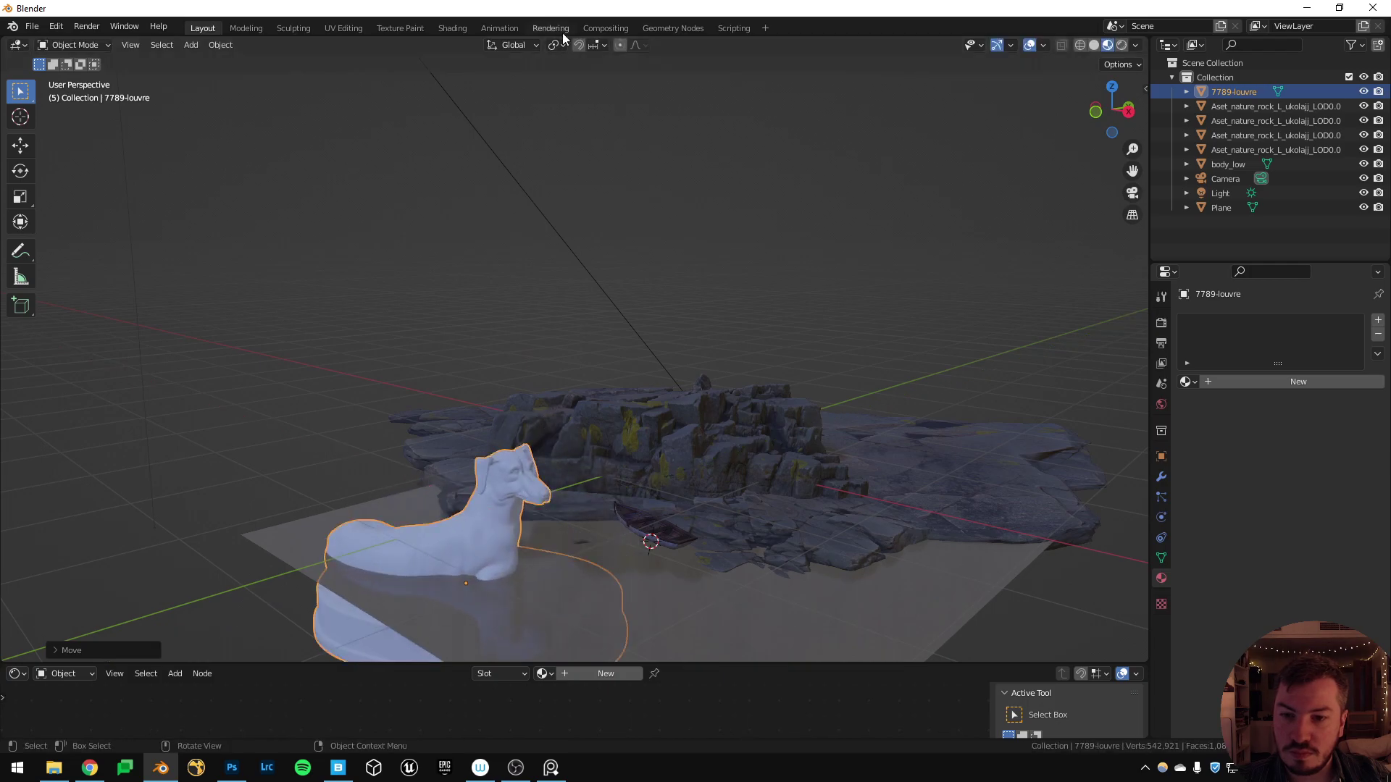
pyautogui.press('g')
pyautogui.press('z')
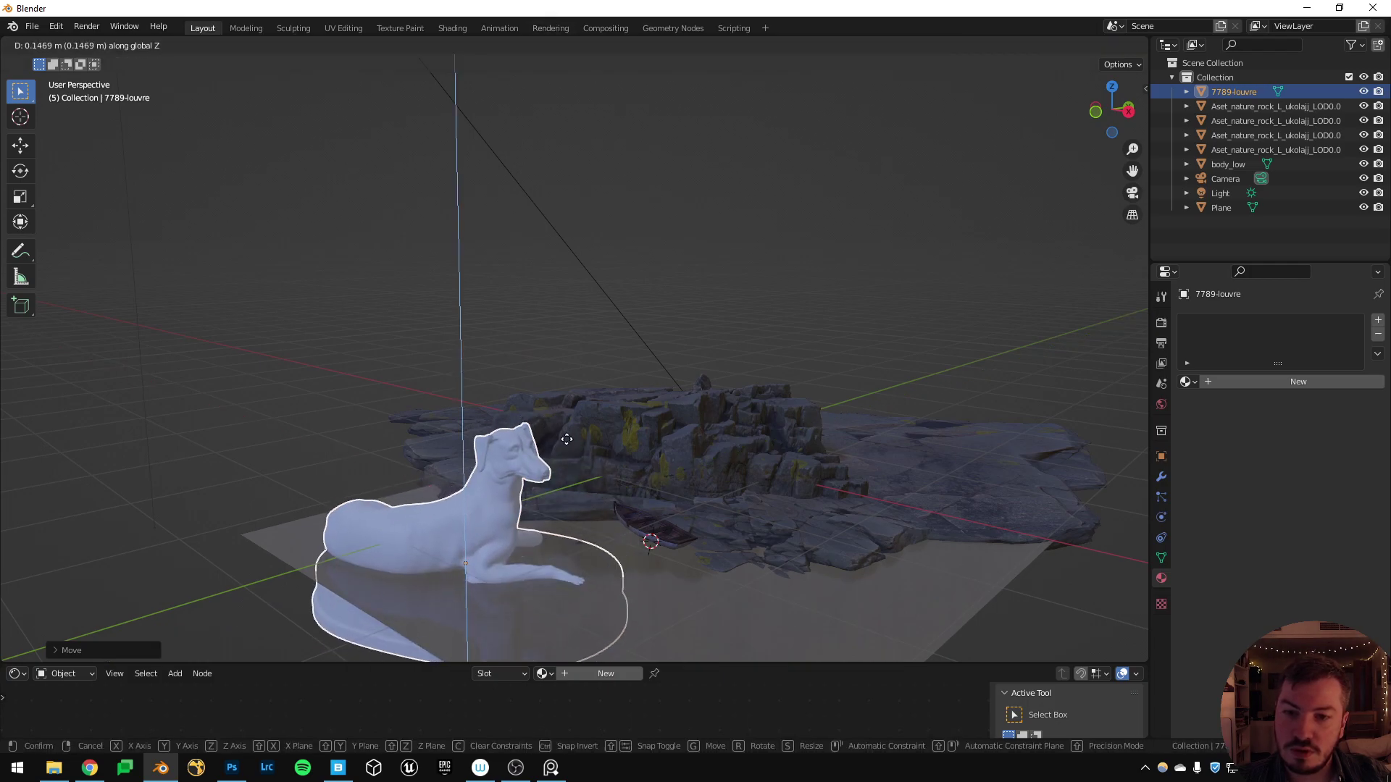
pyautogui.click(657, 358)
pyautogui.click(657, 362)
# Frame the boat and walk through the scene to view boat and statue together.
pyautogui.scroll(2, 557, 456)
pyautogui.click(665, 576)
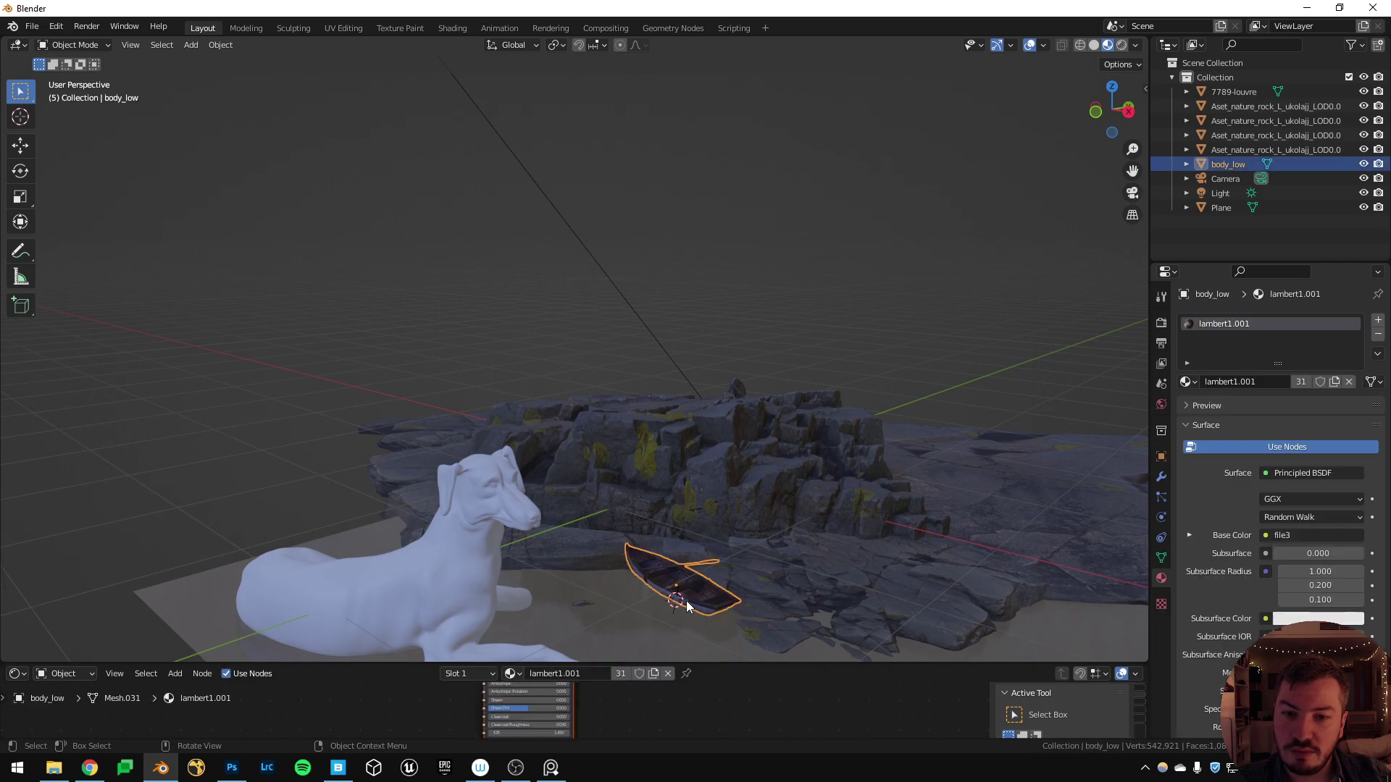
pyautogui.press('KP_Decimal')
pyautogui.hotkey('shift', '`')
pyautogui.press('s')
pyautogui.press('w')
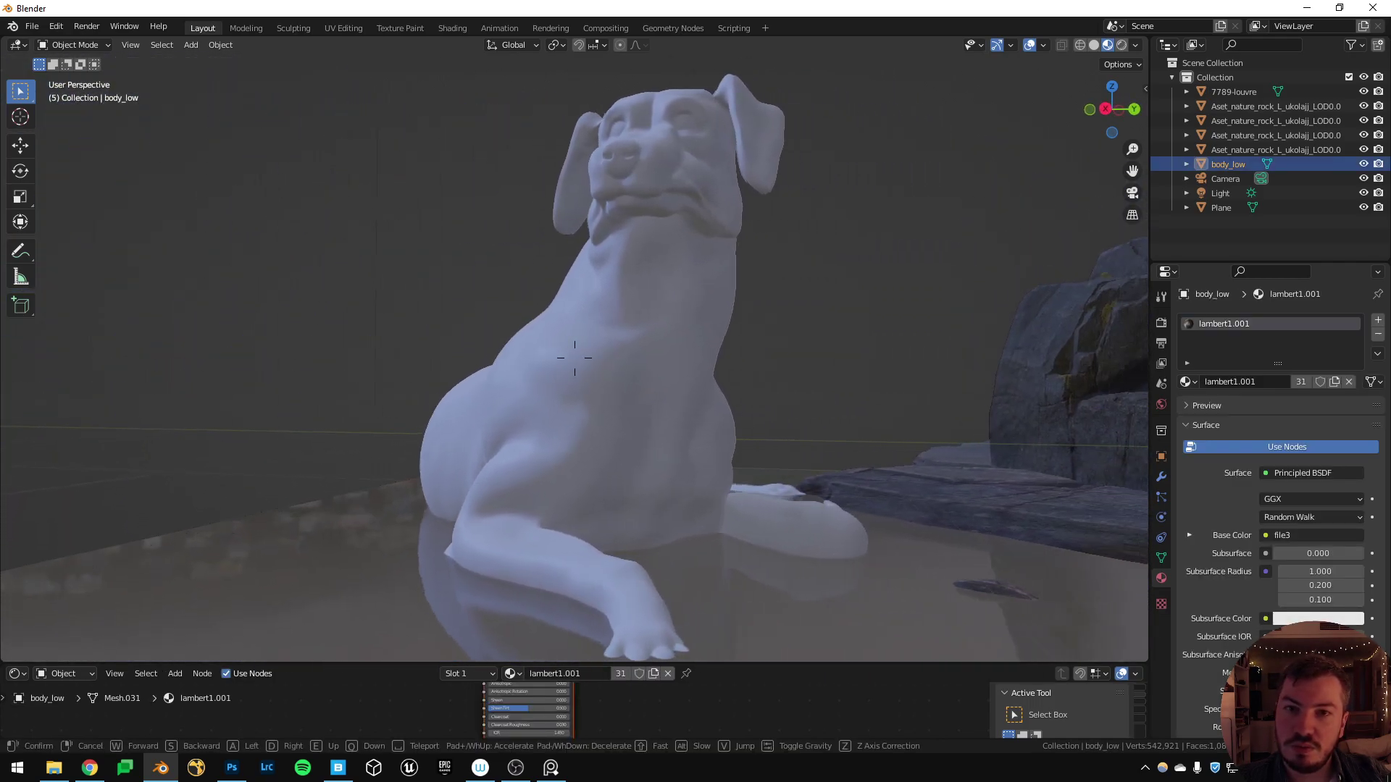
pyautogui.press('s')
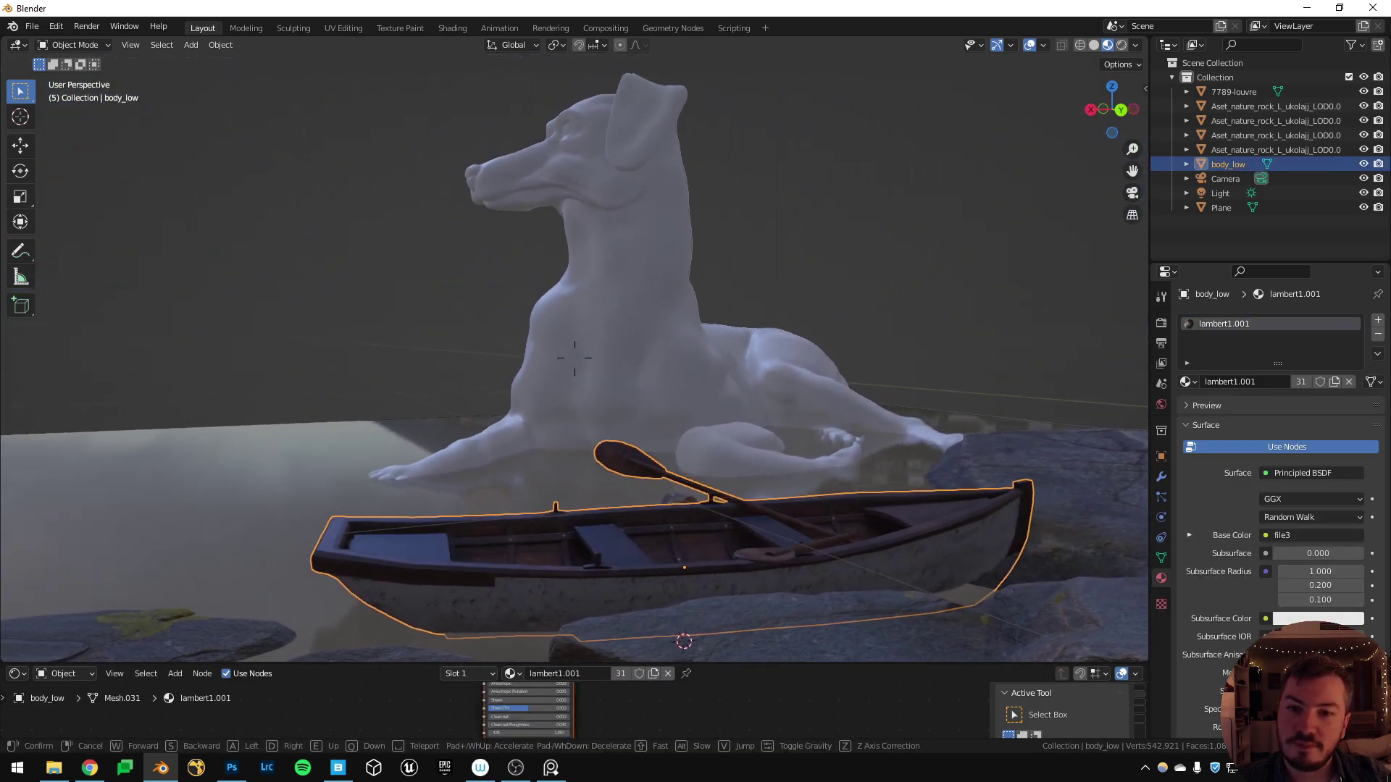
pyautogui.click(574, 358)
# Select and deselect the dog statue, then switch back to the browser.
pyautogui.click(593, 381)
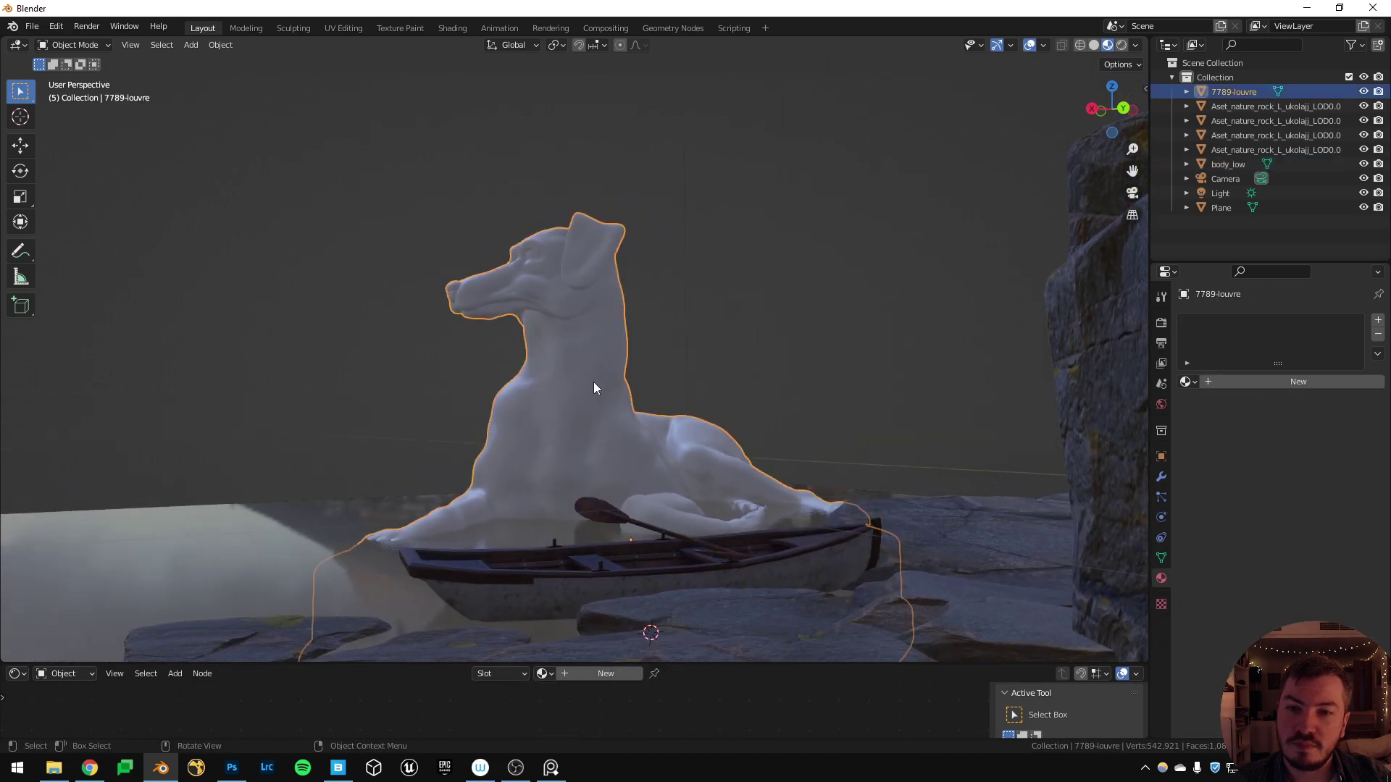
pyautogui.click(731, 306)
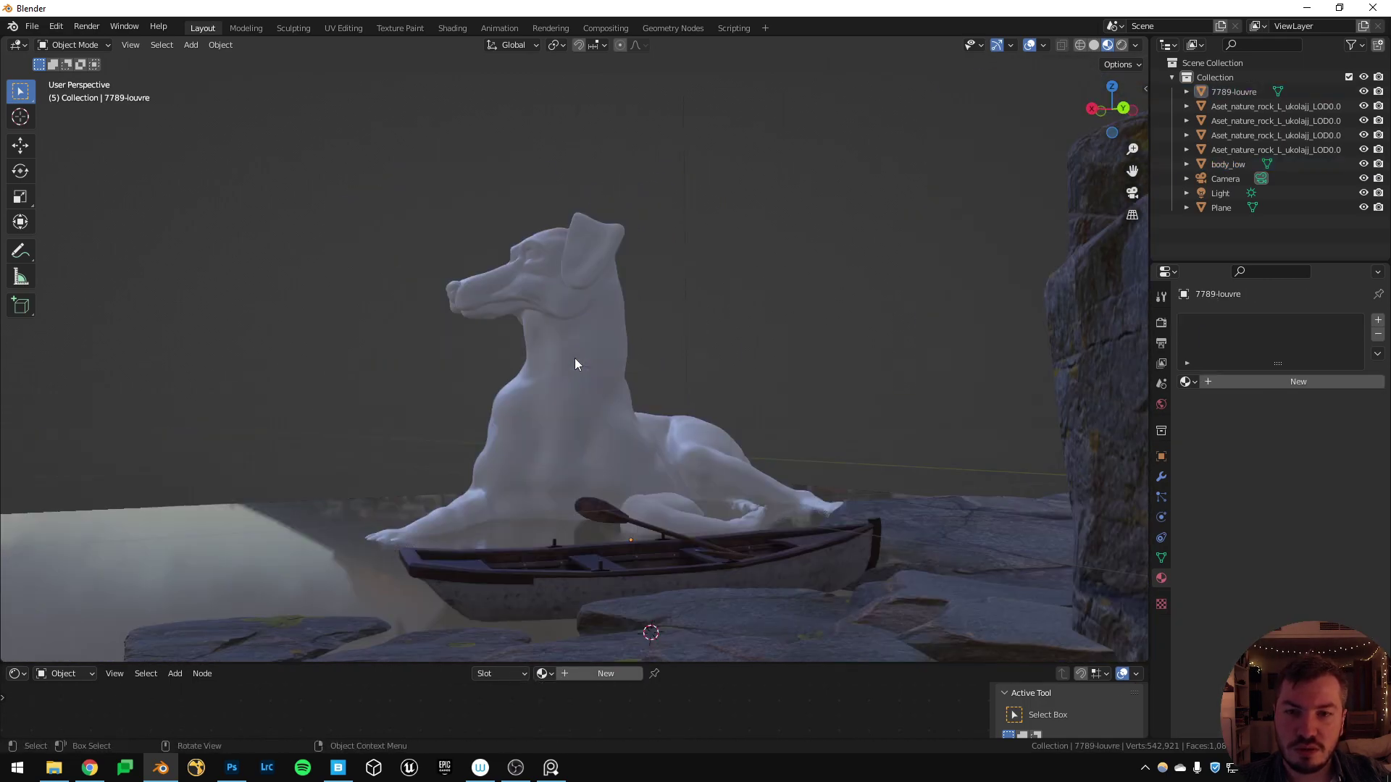
pyautogui.hotkey('alt', 'Tab')
# Dismiss the support pop-up and preview louvre-dying-gladiator.stl in 3D Viewer with rotated lighting.
pyautogui.click(583, 319)
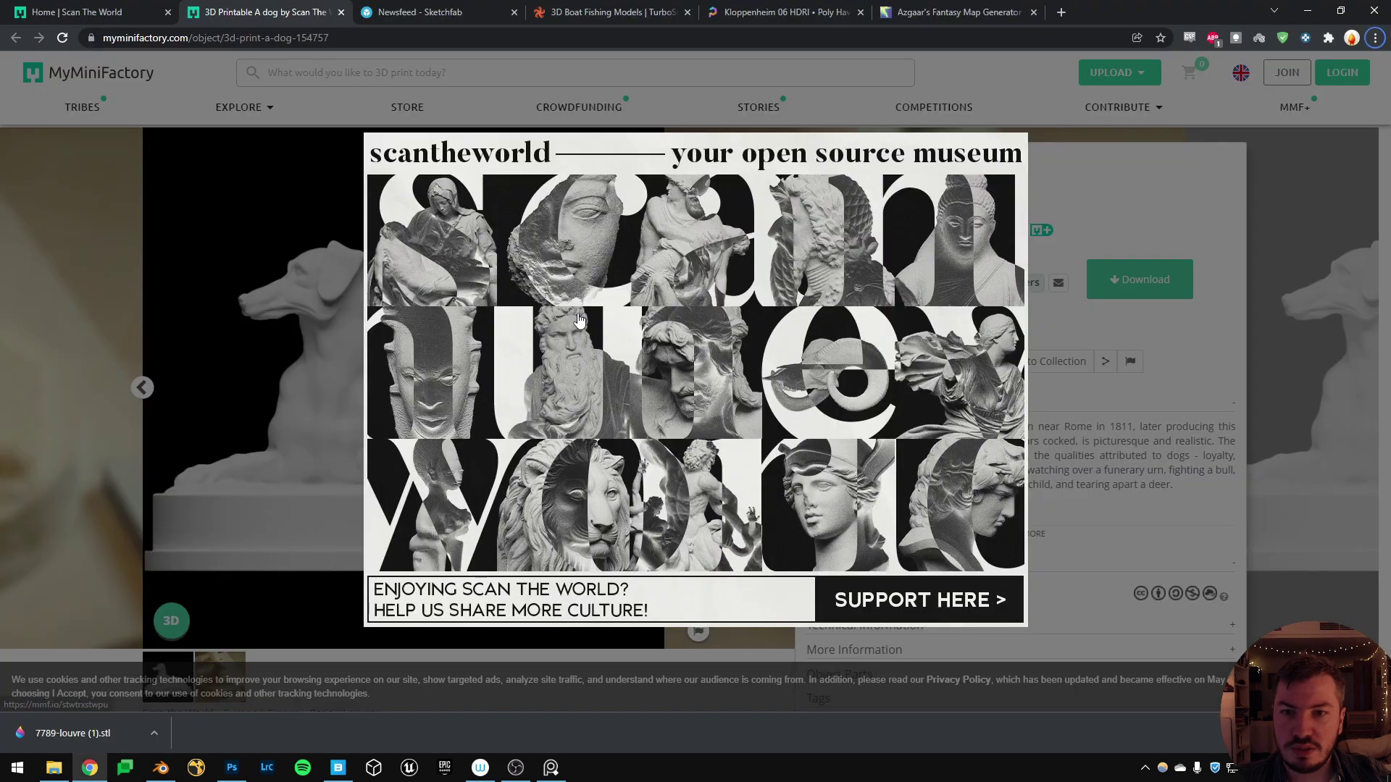
pyautogui.click(152, 111)
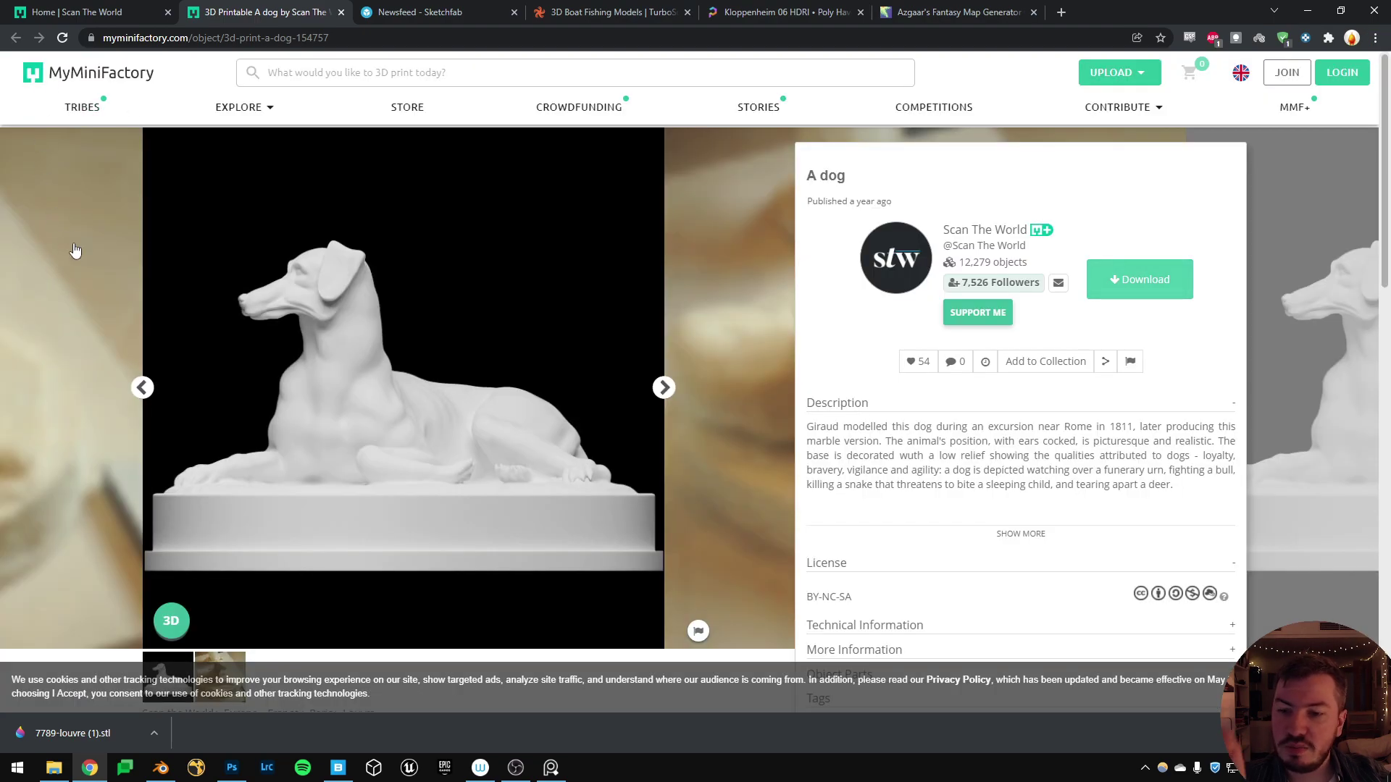
pyautogui.click(373, 768)
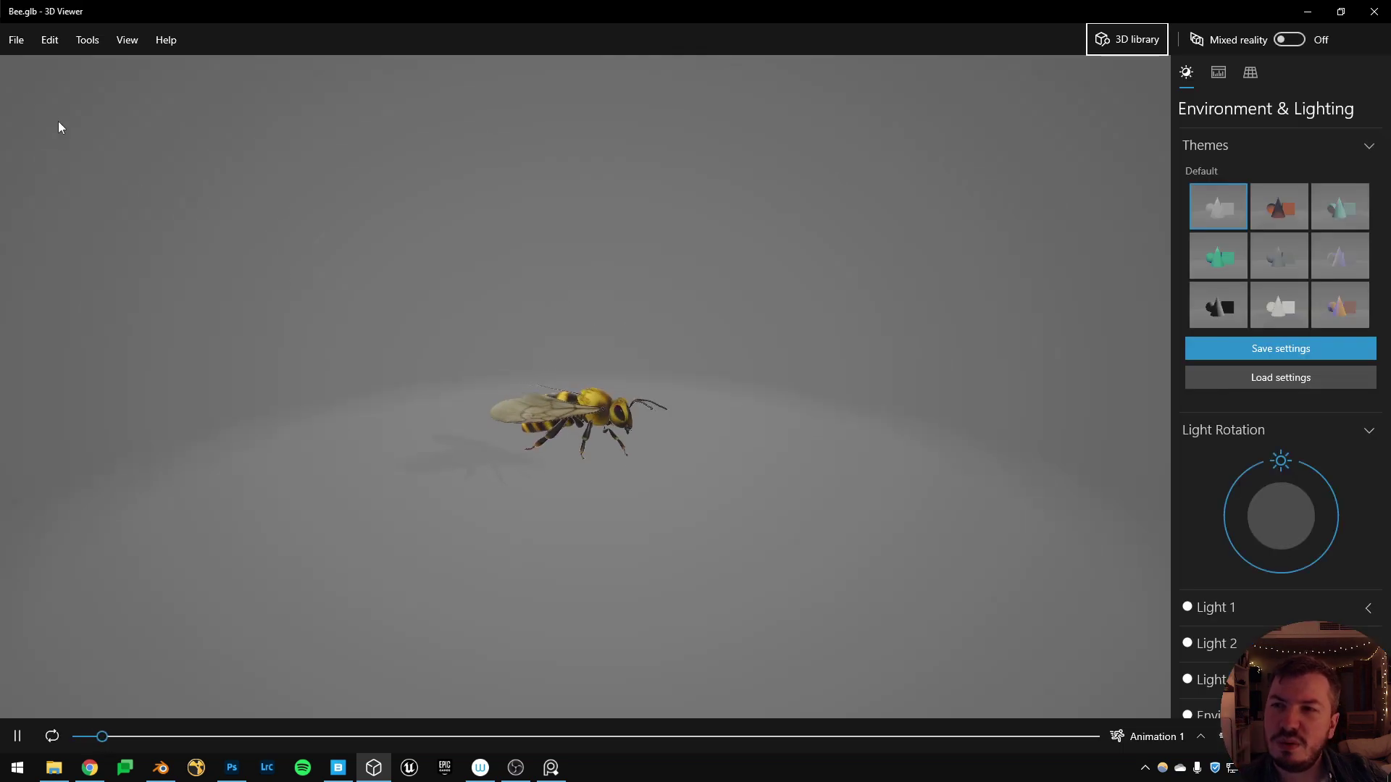
pyautogui.click(28, 42)
pyautogui.click(33, 66)
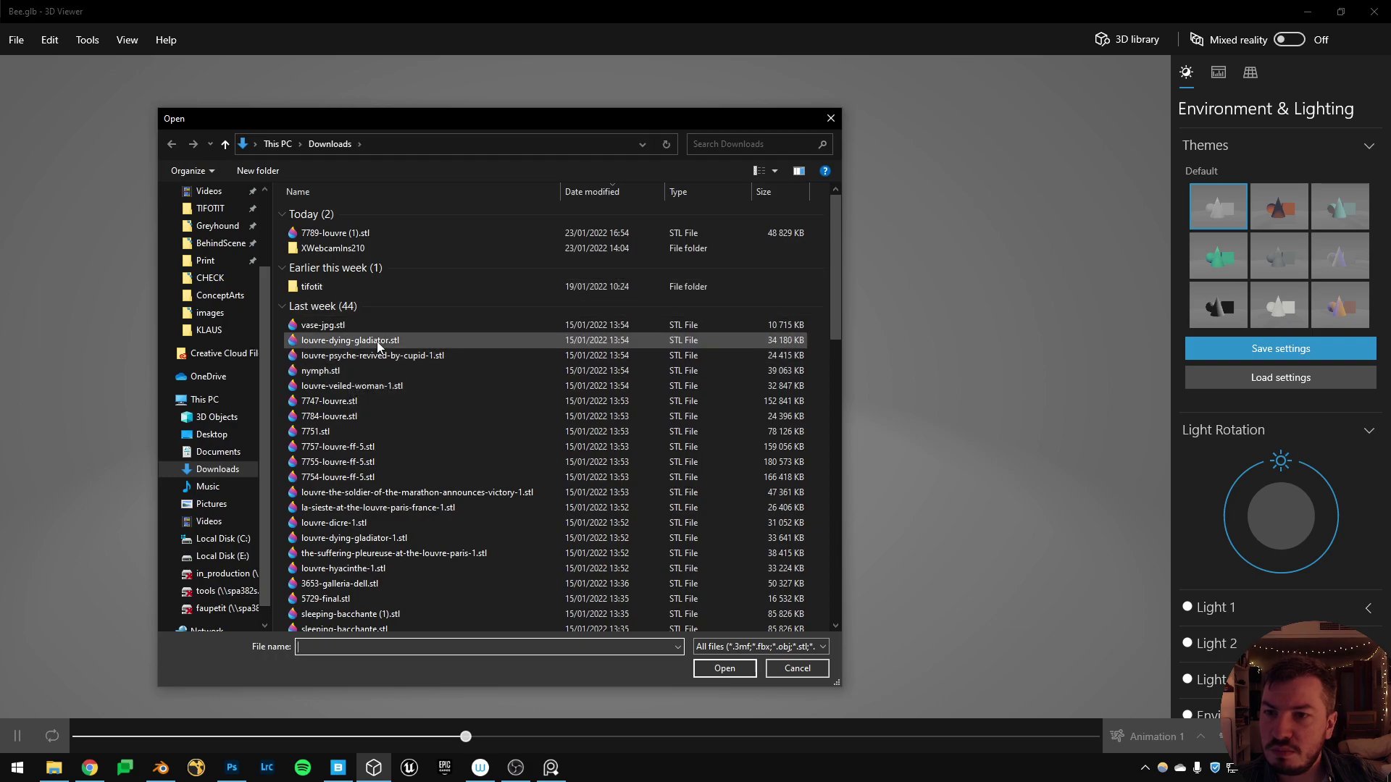
pyautogui.doubleClick(377, 345)
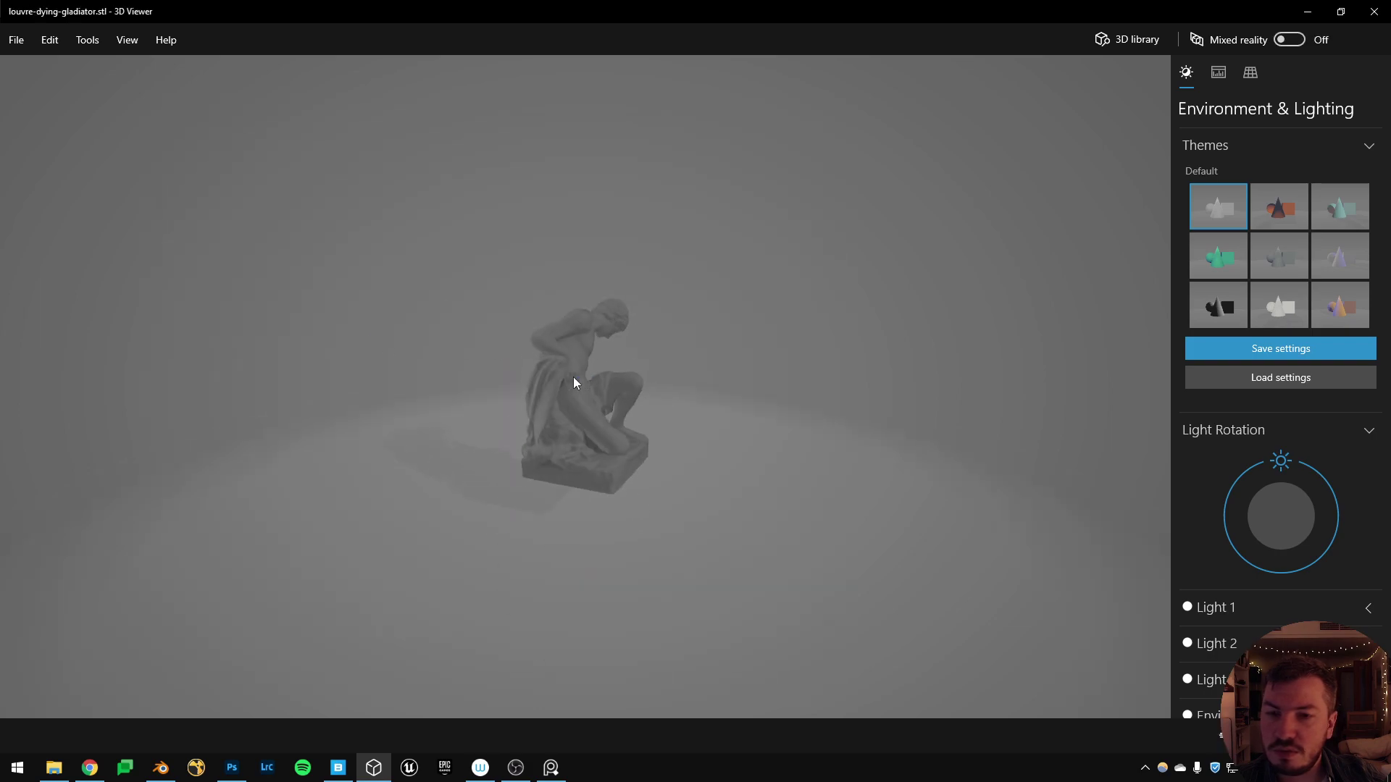
pyautogui.moveTo(1268, 462); pyautogui.dragTo(1336, 511)
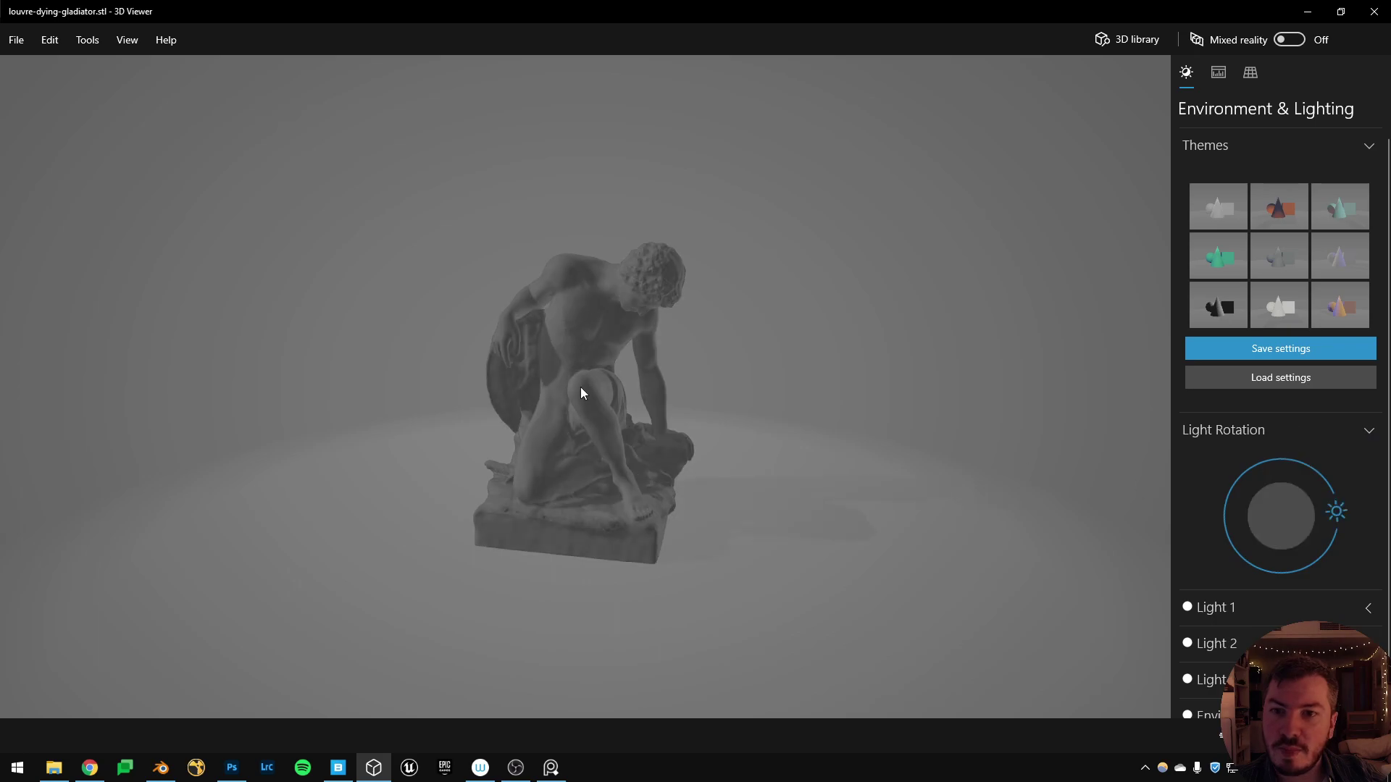
# Preview louvre-veiled-woman-1.stl with the light swung upper left, then return to PureRef.
pyautogui.click(25, 49)
pyautogui.click(58, 67)
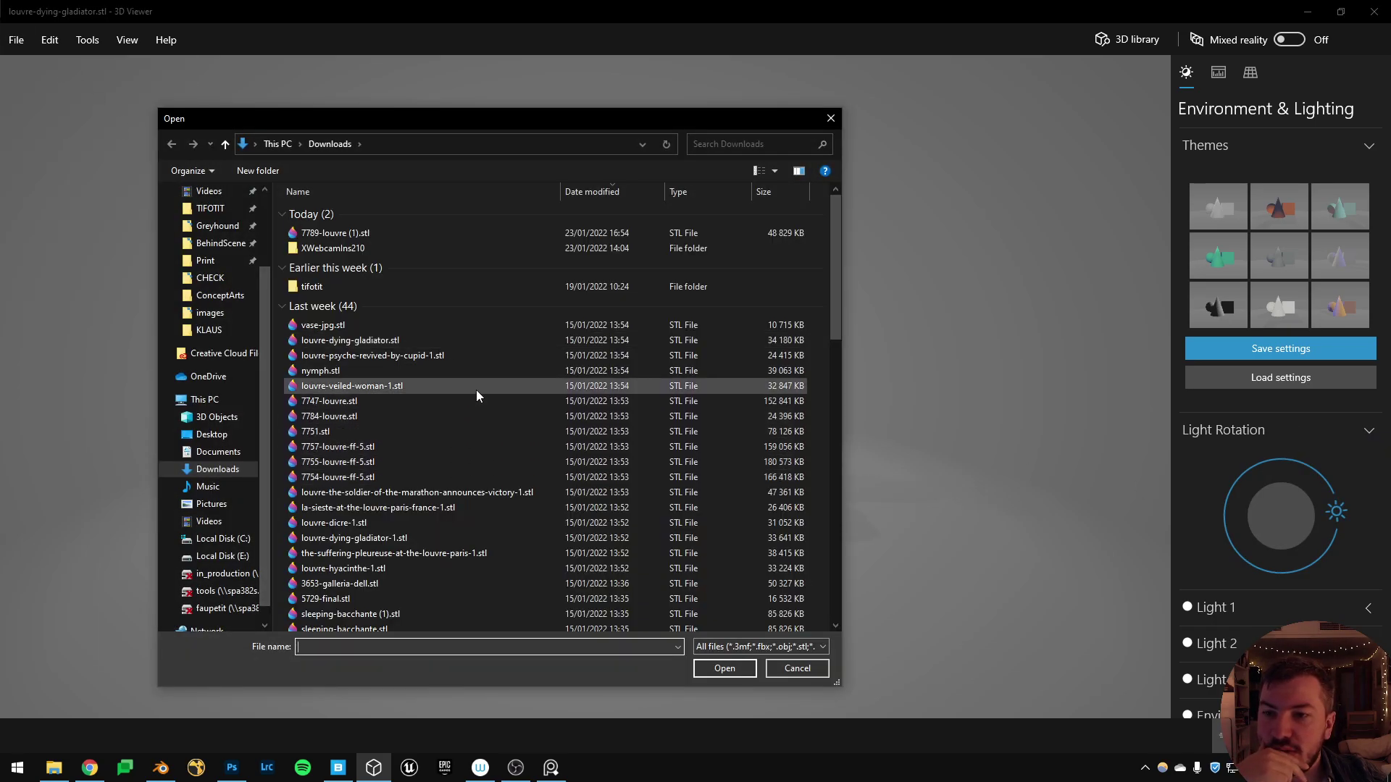
pyautogui.doubleClick(476, 390)
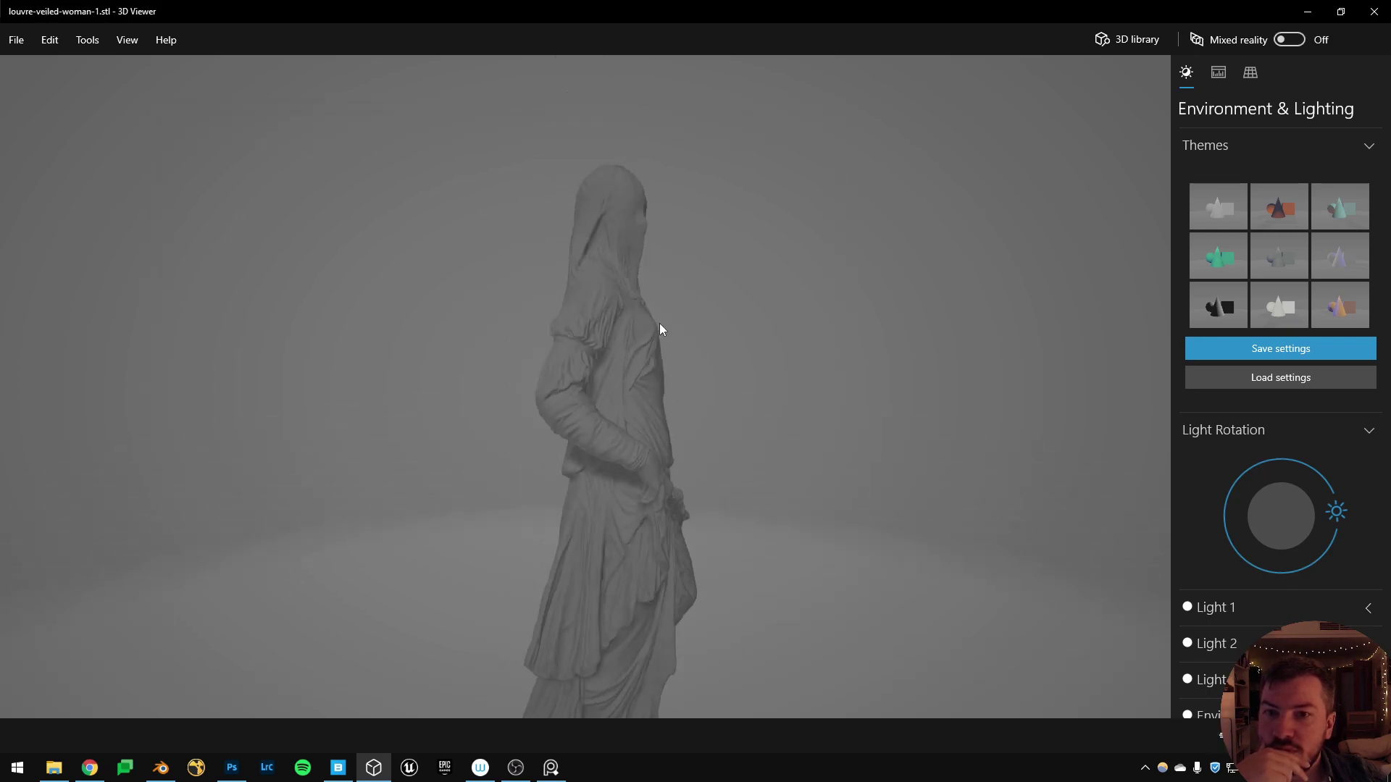
pyautogui.moveTo(1337, 511); pyautogui.dragTo(1239, 479)
pyautogui.click(1307, 11)
pyautogui.hotkey('alt', 'Tab')
pyautogui.click(1027, 351)
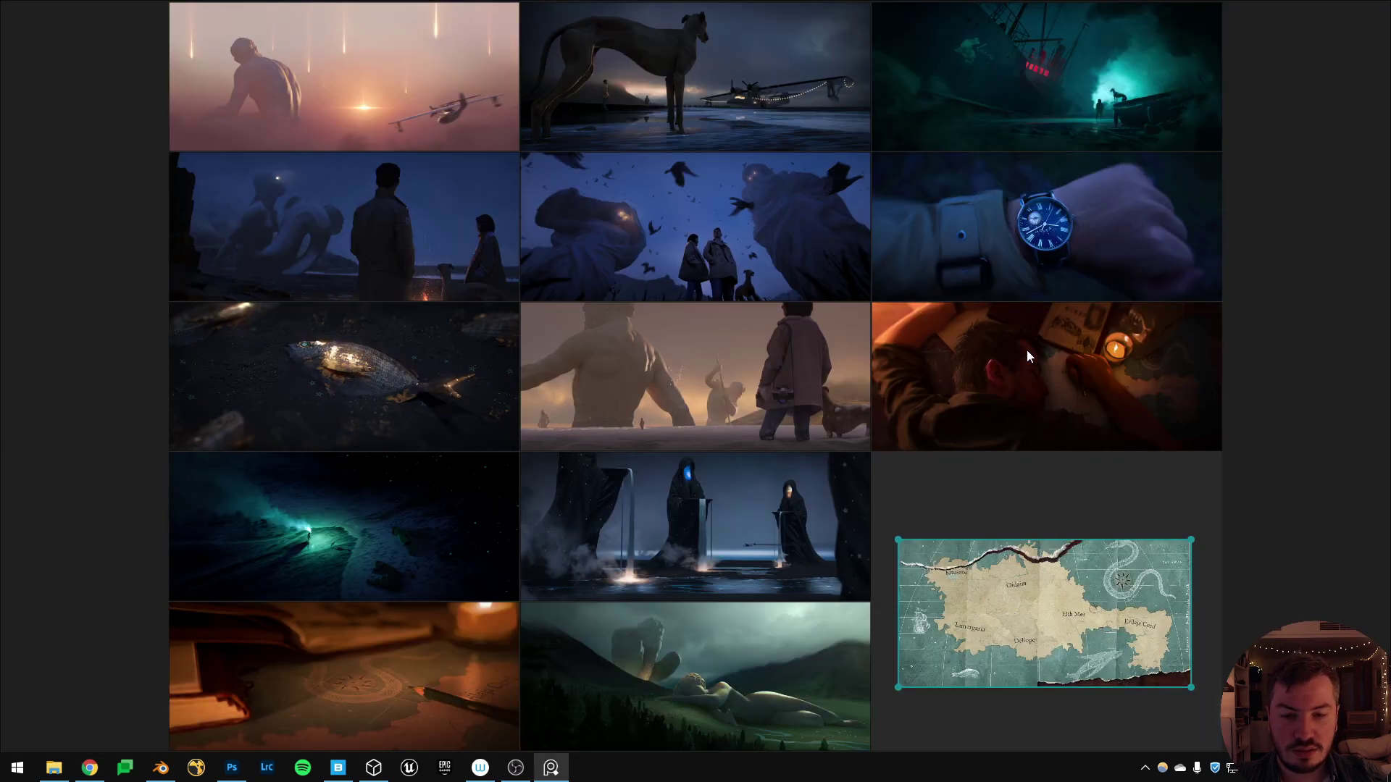